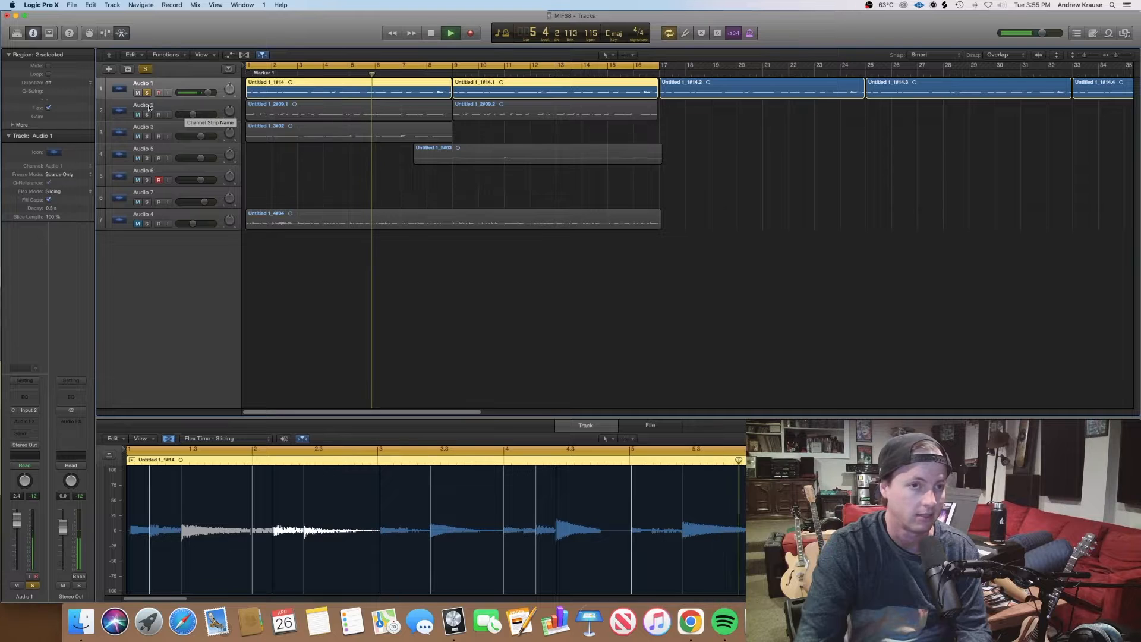
Solo Audio 2 alongside Audio 1 and balance them during playback, raising Audio 2's volume slightly and lowering Audio 1's
{"action": "left_click", "coordinate": [147, 114]}
{"action": "key", "text": "space"}
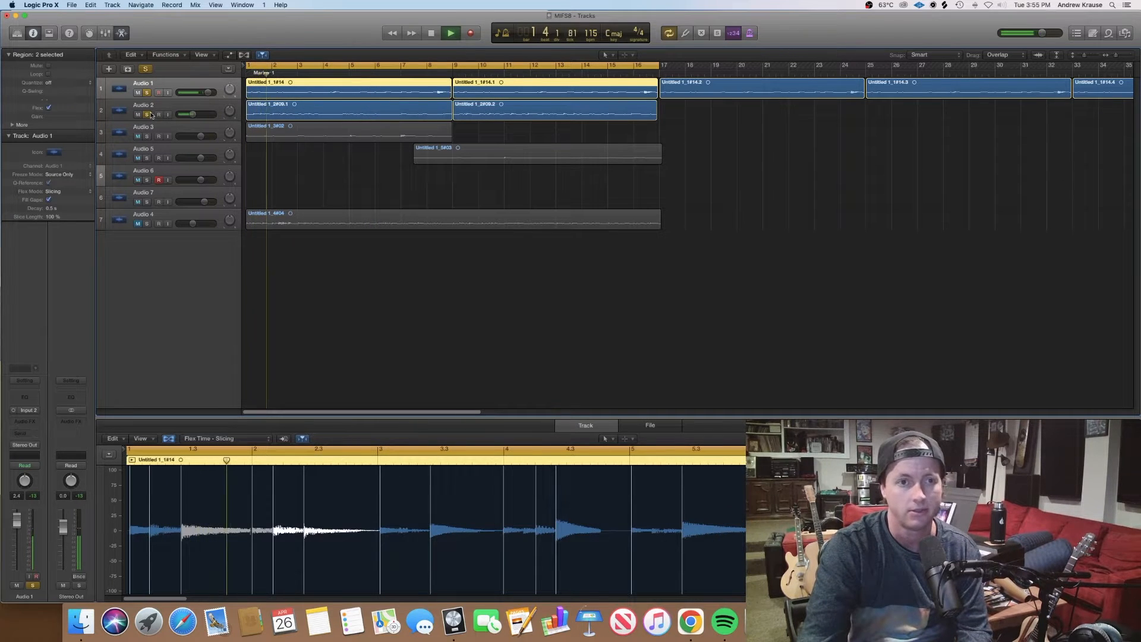
{"action": "left_click_drag", "start_coordinate": [193, 115], "coordinate": [196, 115]}
{"action": "left_click_drag", "start_coordinate": [208, 93], "coordinate": [198, 115]}
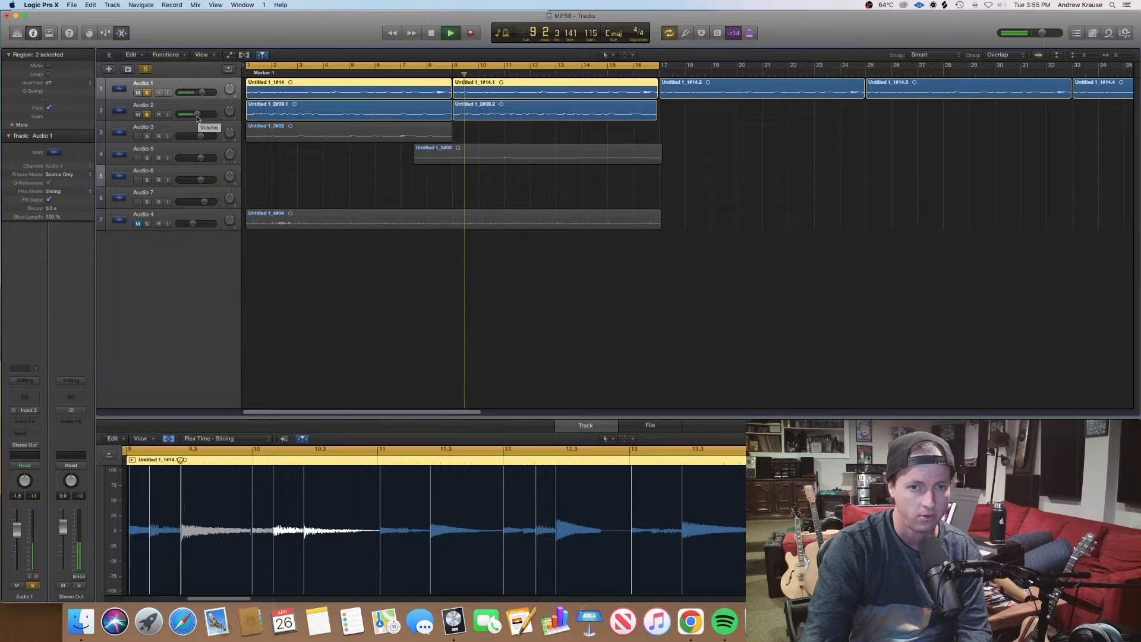
{"action": "key", "text": "space"}
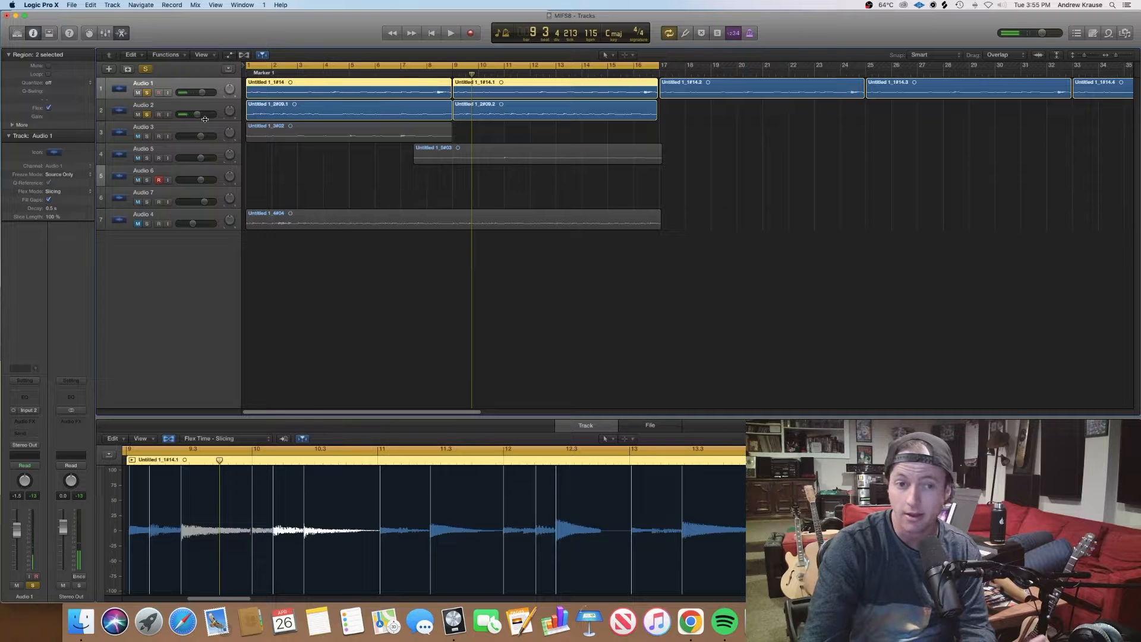
Add Audio 3 and Audio 5 to the soloed tracks and play the arrangement from the beginning
{"action": "left_click", "coordinate": [169, 130]}
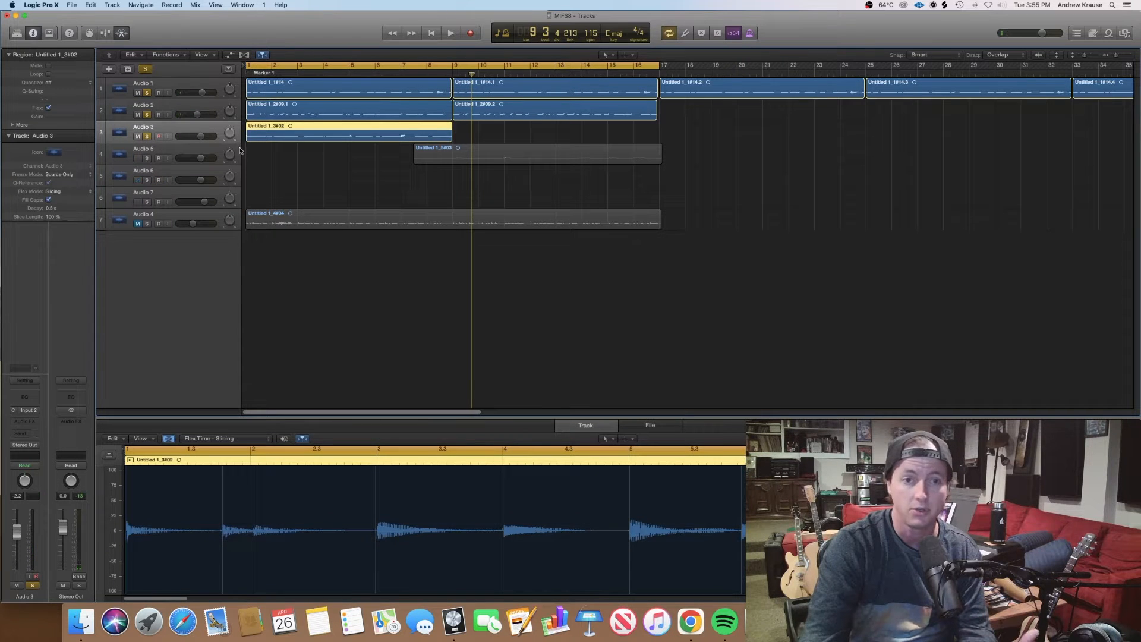
{"action": "key", "text": "Return"}
{"action": "key", "text": "space"}
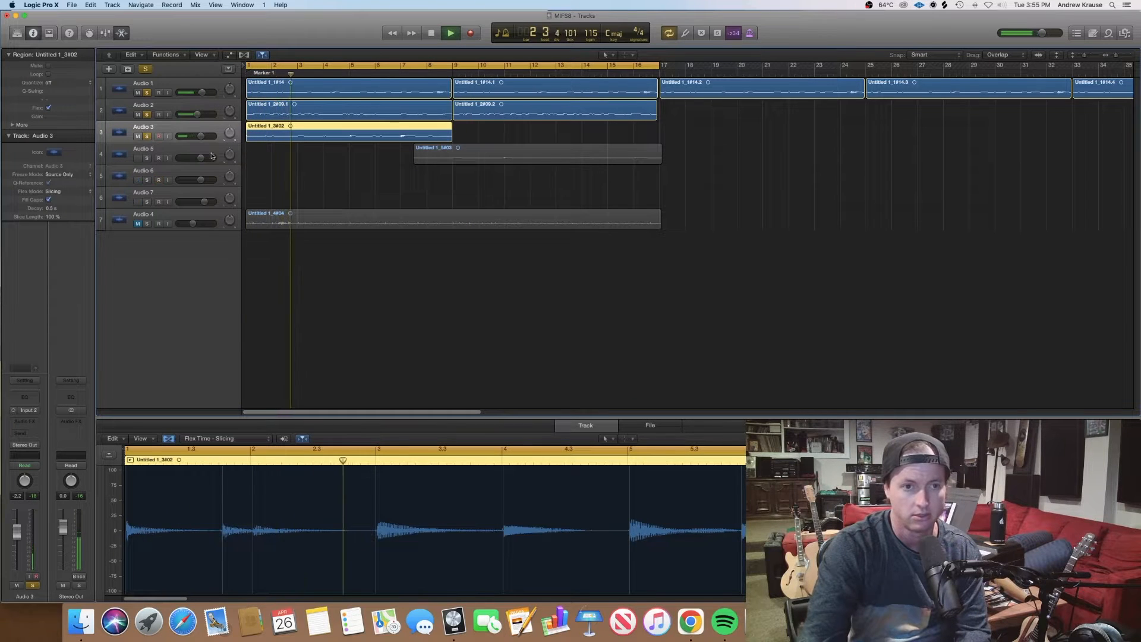
{"action": "left_click", "coordinate": [138, 158]}
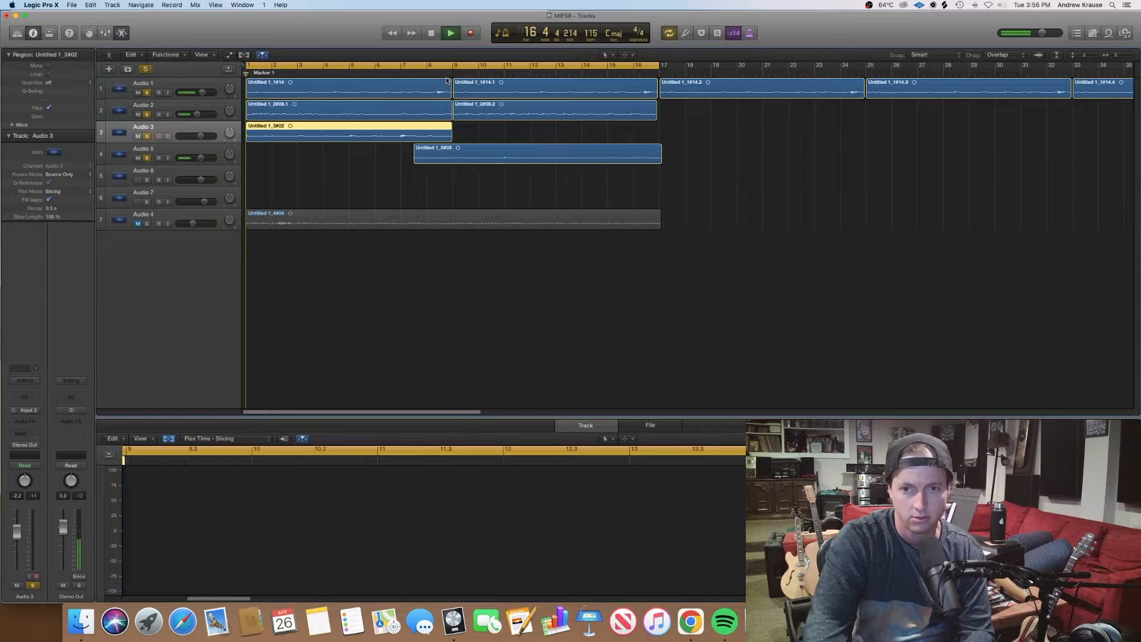
{"action": "key", "text": "space"}
Add a Channel EQ to Audio 1 with a low cut at about 114 Hz and a 48 dB/Oct slope
{"action": "left_click", "coordinate": [168, 82]}
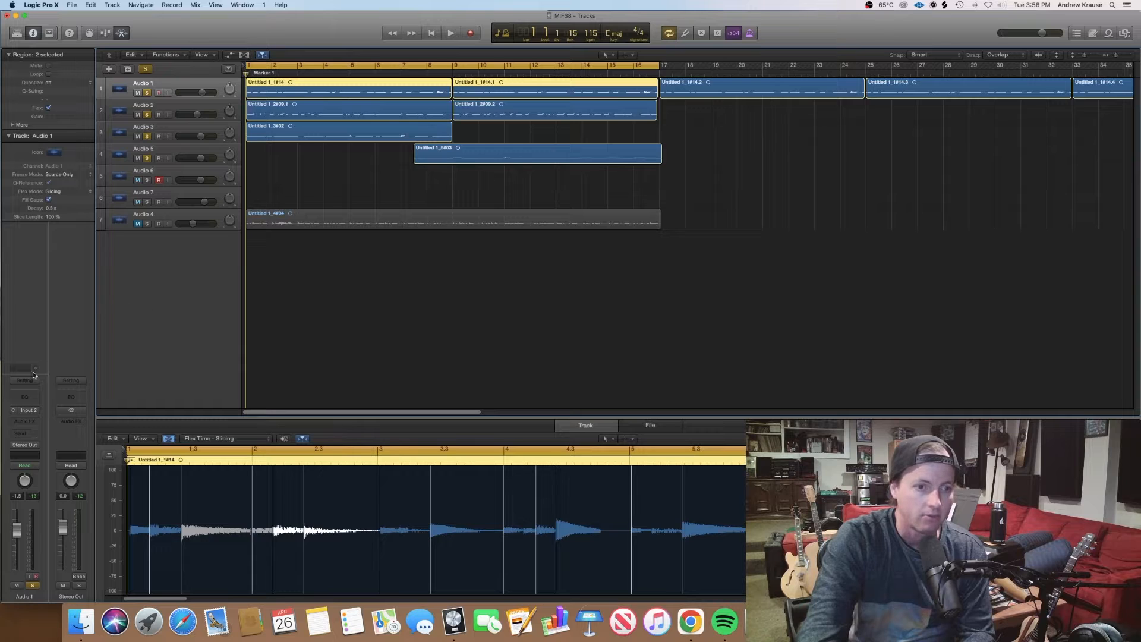
{"action": "left_click", "coordinate": [26, 397]}
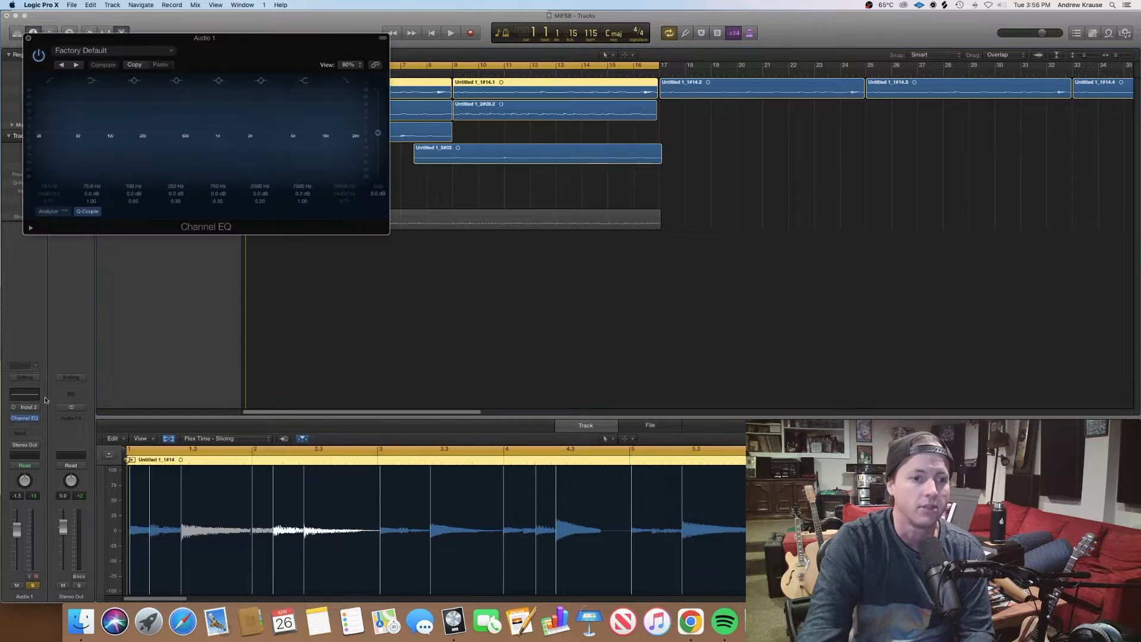
{"action": "left_click", "coordinate": [49, 81]}
{"action": "mouse_move", "coordinate": [44, 189]}
{"action": "left_mouse_down"}
{"action": "mouse_move", "coordinate": [44, 167]}
{"action": "mouse_move", "coordinate": [50, 194]}
{"action": "left_mouse_up"}
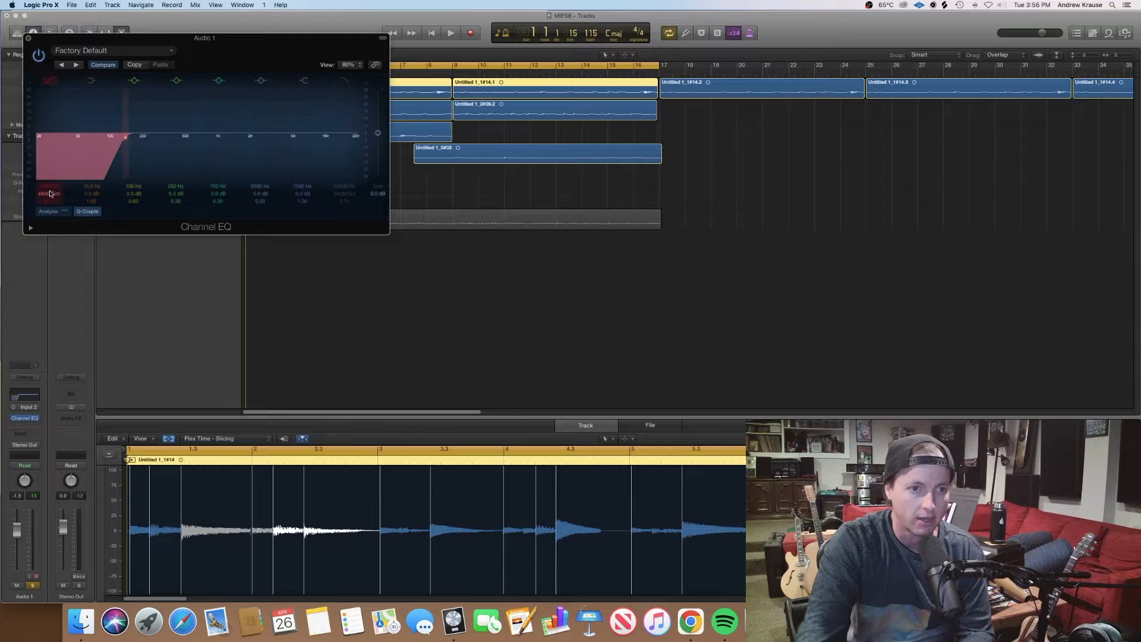
{"action": "key", "text": "space"}
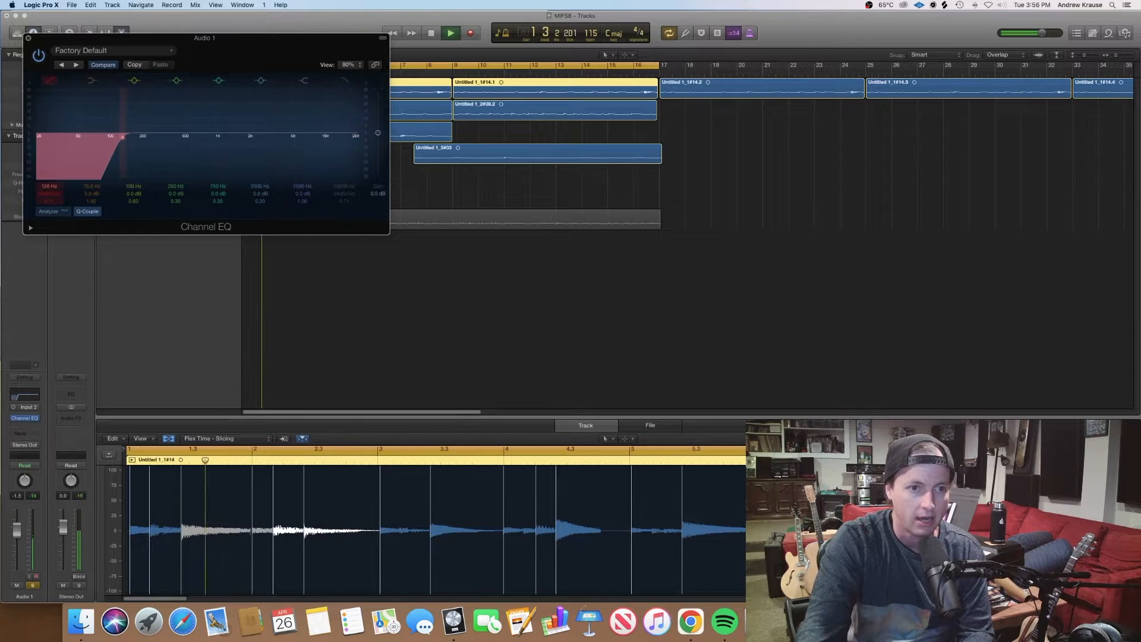
{"action": "left_click_drag", "start_coordinate": [205, 37], "coordinate": [238, 162]}
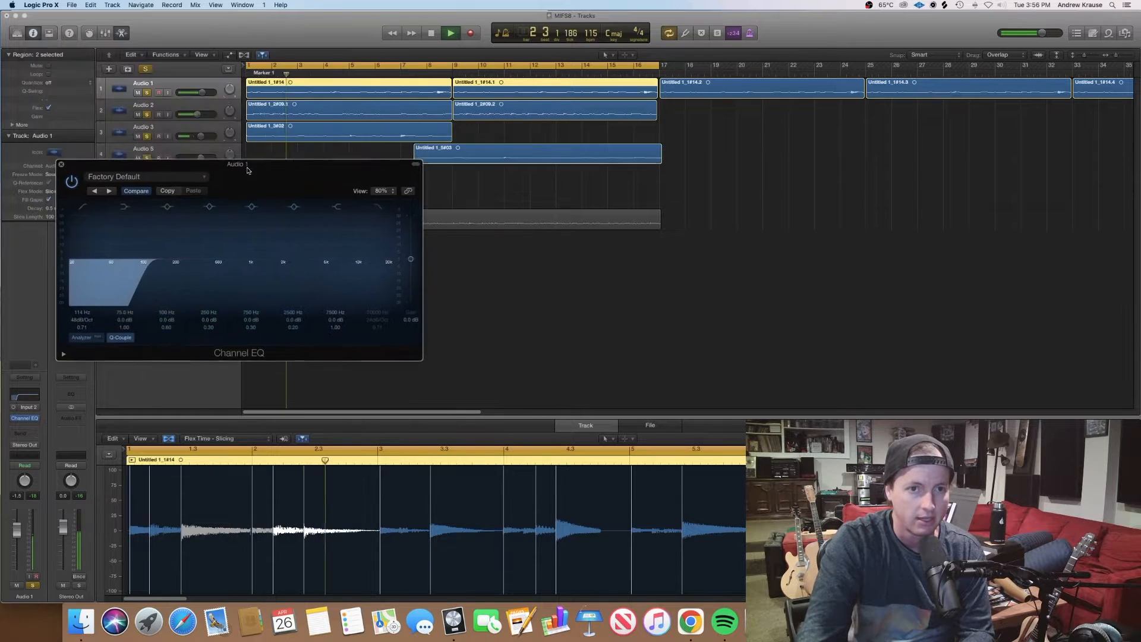
Solo only Audio 1 to hear it alone, moving the EQ window clear of the upper track headers
{"action": "left_click", "coordinate": [148, 93]}
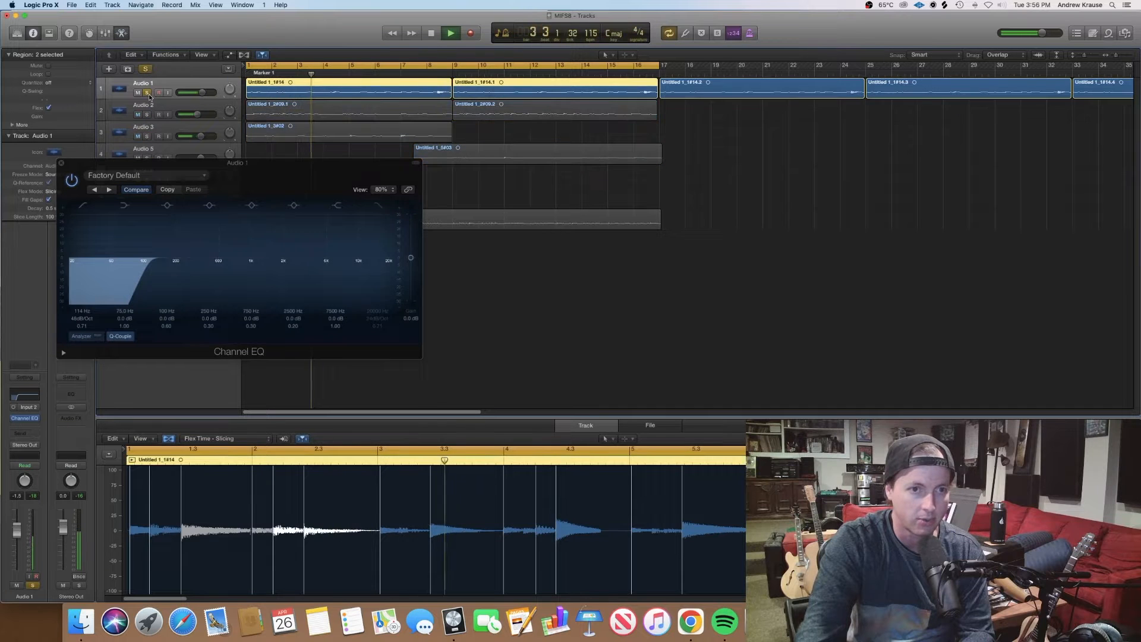
{"action": "left_click_drag", "start_coordinate": [199, 183], "coordinate": [212, 172]}
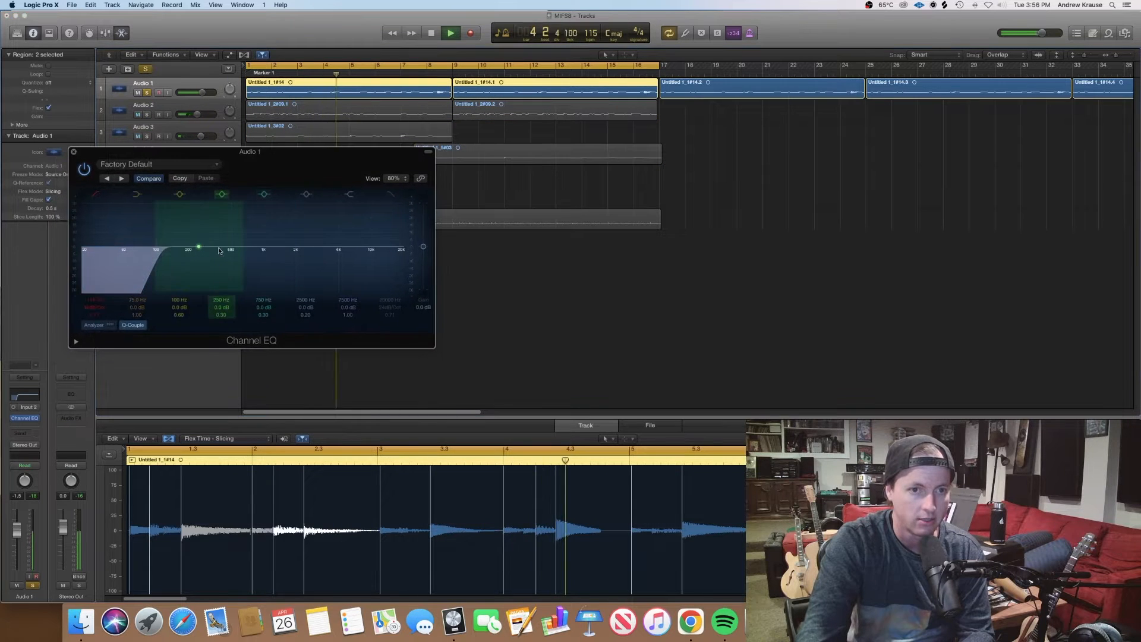
{"action": "key", "text": "space"}
Find the boxy frequencies with a narrow boost in the 200 Hz band, then cut about 17 dB near 350 Hz
{"action": "left_click_drag", "start_coordinate": [201, 249], "coordinate": [206, 225]}
{"action": "left_click_drag", "start_coordinate": [225, 318], "coordinate": [224, 306]}
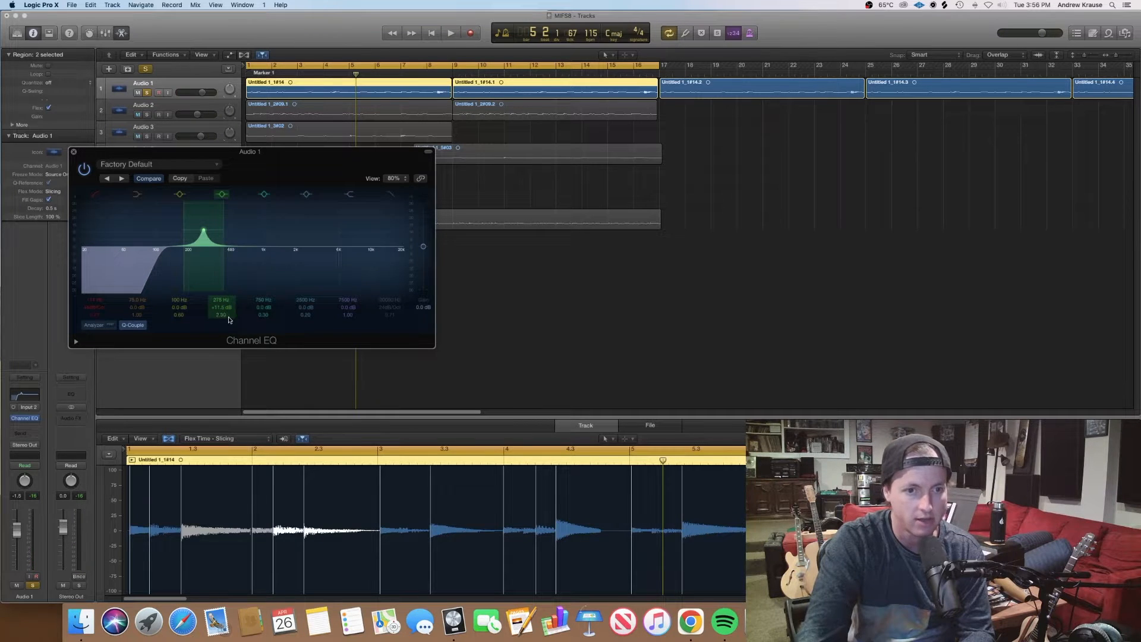
{"action": "left_click_drag", "start_coordinate": [206, 231], "coordinate": [221, 334]}
{"action": "key", "text": "space"}
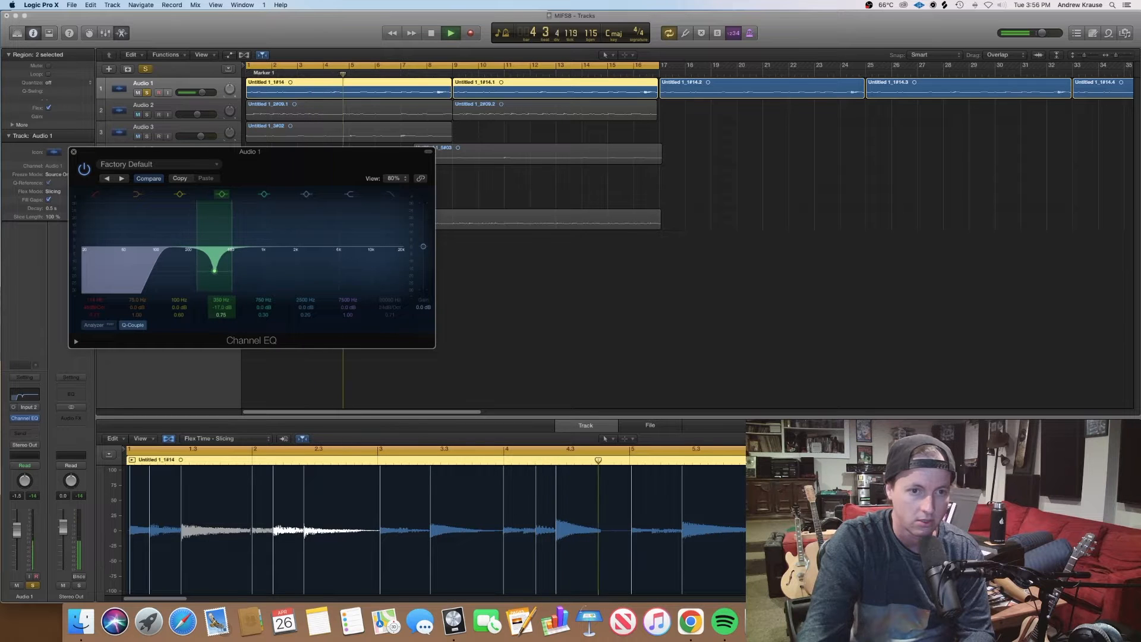
Cut the next EQ band by about 6 dB near 650 Hz and boost the high shelf around 5 kHz
{"action": "left_click_drag", "start_coordinate": [264, 246], "coordinate": [278, 235]}
{"action": "left_click_drag", "start_coordinate": [262, 319], "coordinate": [261, 300]}
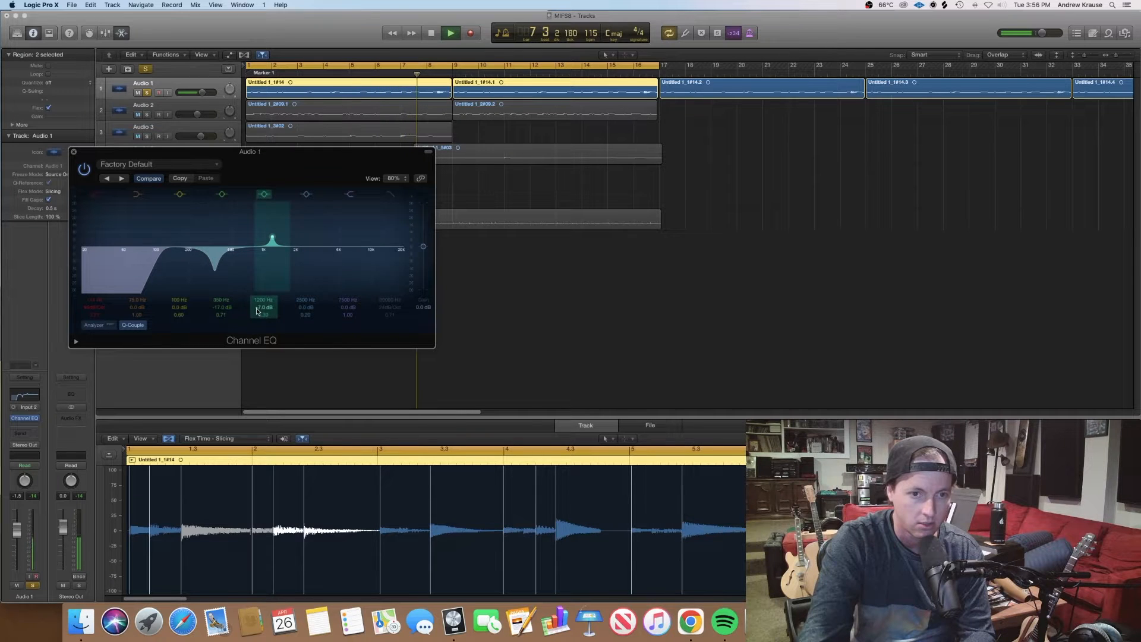
{"action": "left_click_drag", "start_coordinate": [263, 300], "coordinate": [264, 334]}
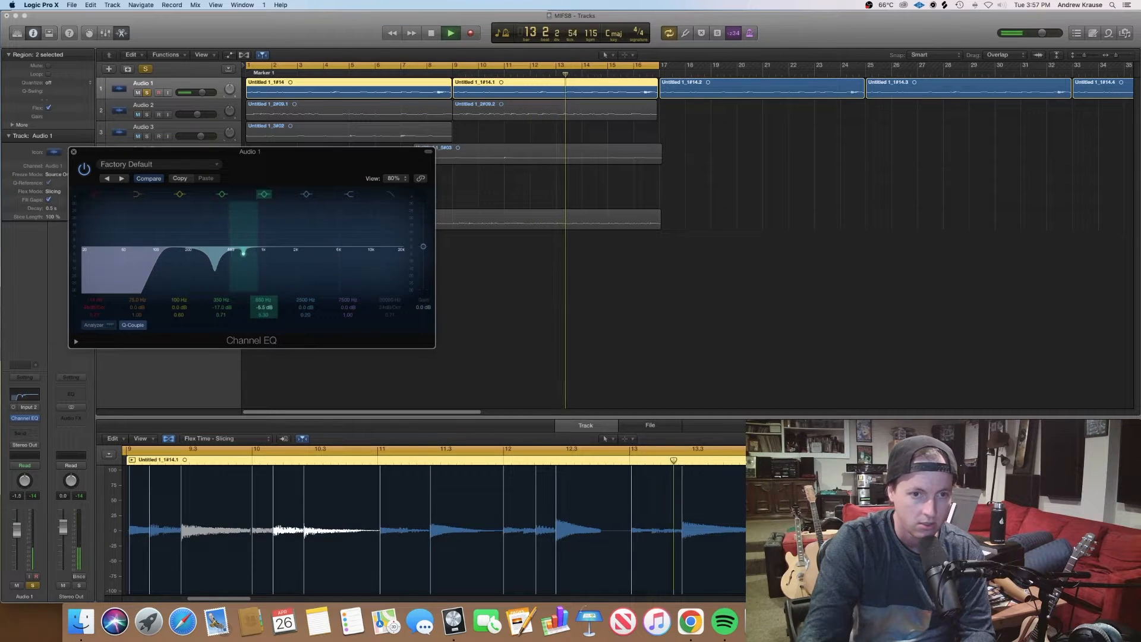
{"action": "left_click_drag", "start_coordinate": [264, 334], "coordinate": [263, 336]}
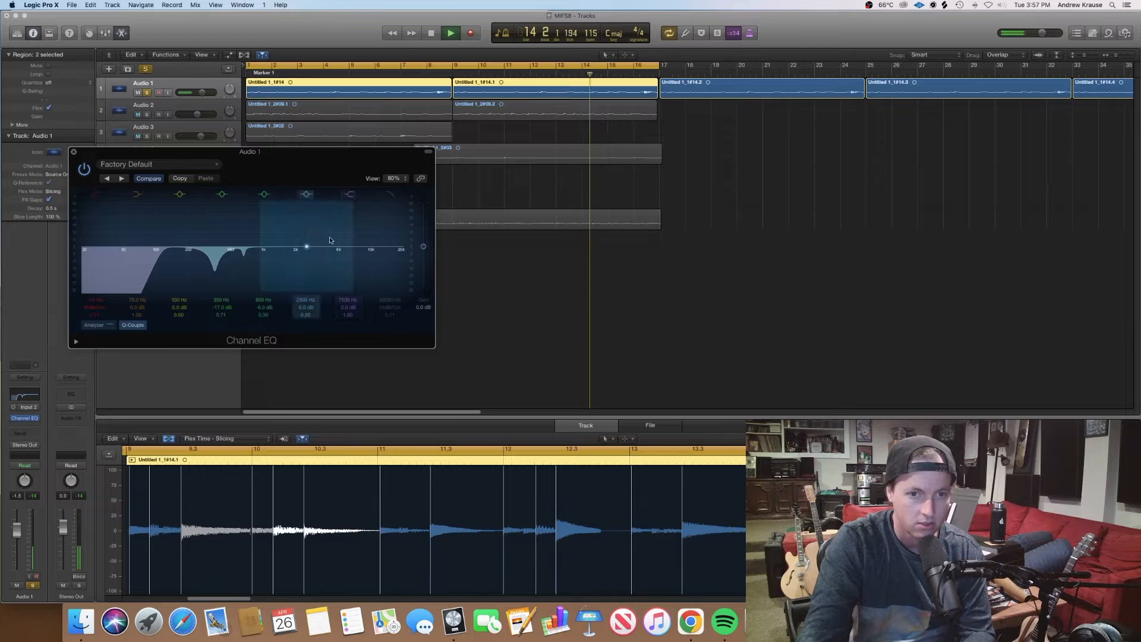
{"action": "left_click_drag", "start_coordinate": [350, 250], "coordinate": [325, 238]}
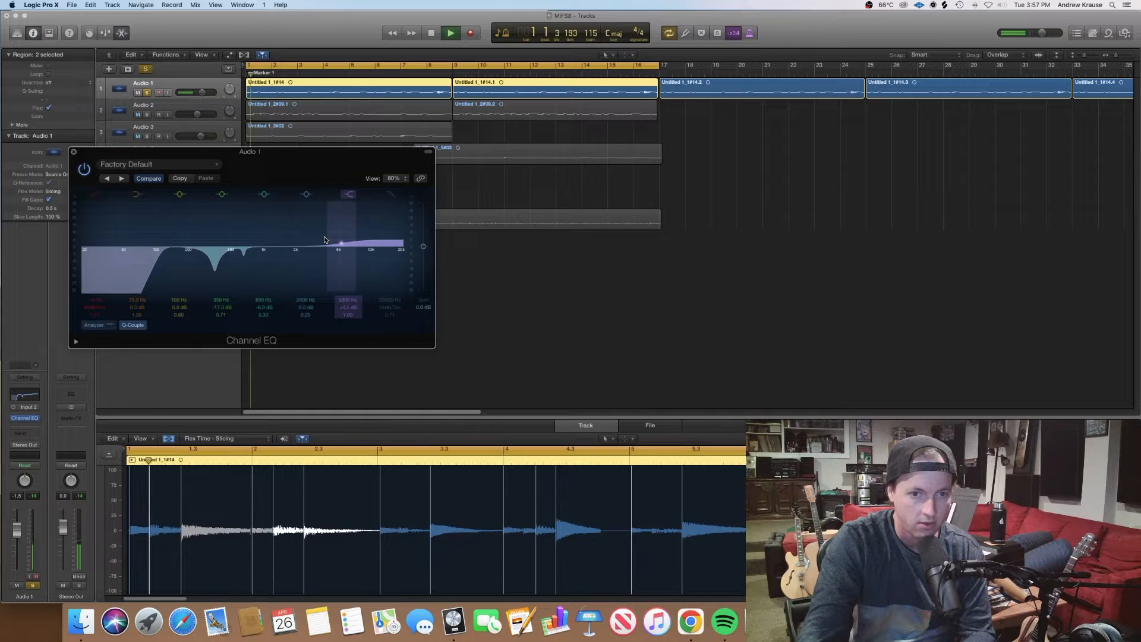
{"action": "left_click", "coordinate": [73, 154]}
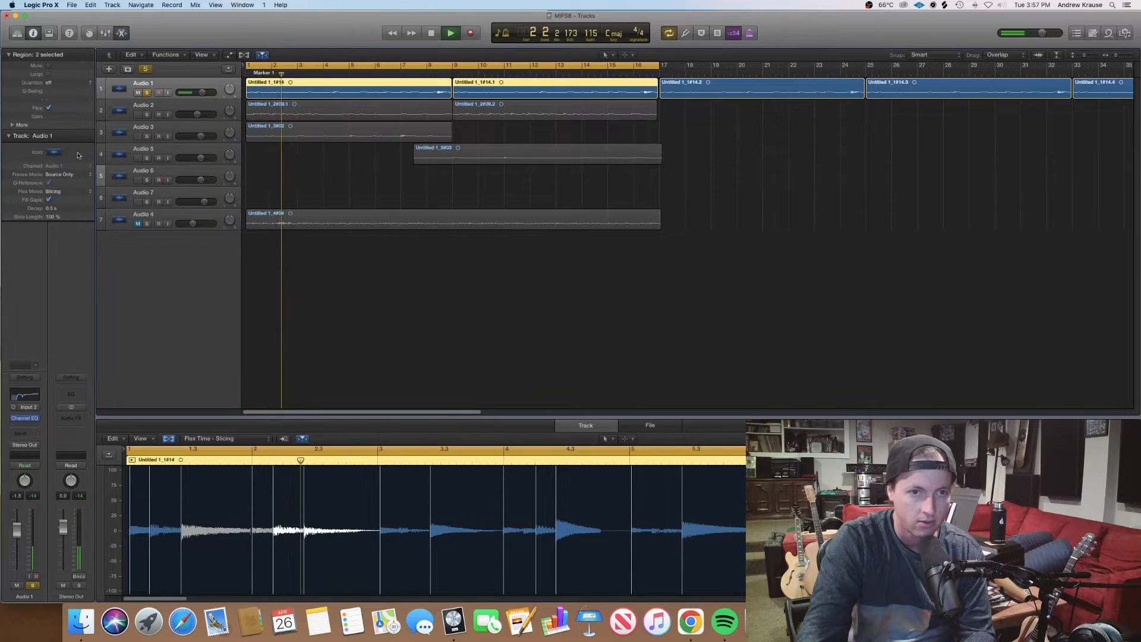
Insert Amp Designer on Audio 1 after the EQ and audition the Cheap Thrills clean preset
{"action": "left_click", "coordinate": [30, 426]}
{"action": "mouse_move", "coordinate": [36, 437]}
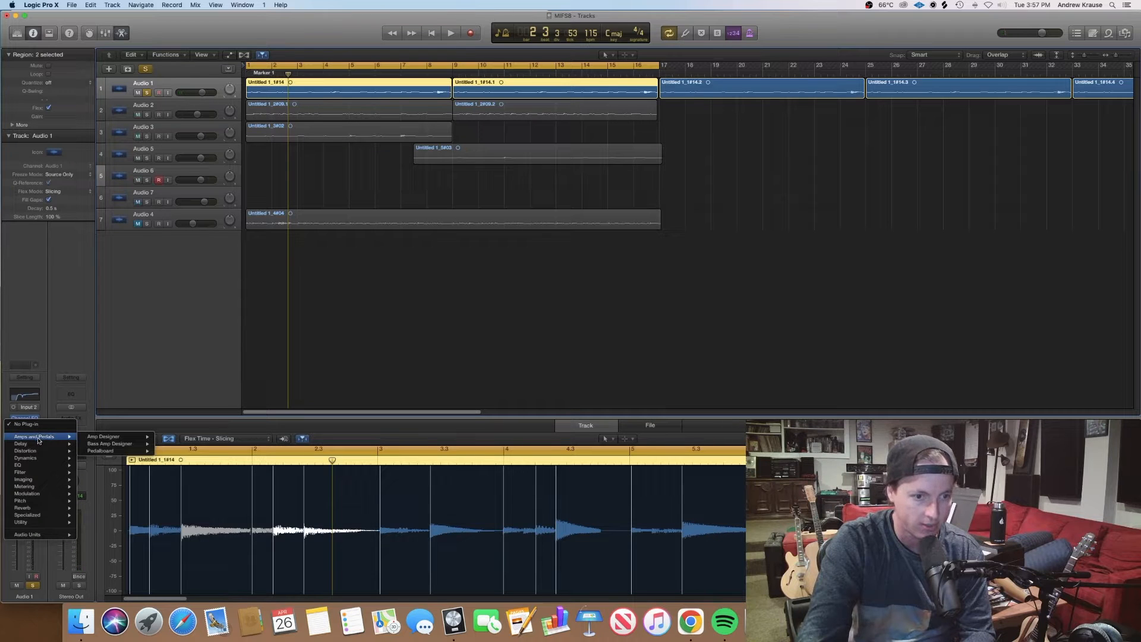
{"action": "left_click", "coordinate": [170, 436]}
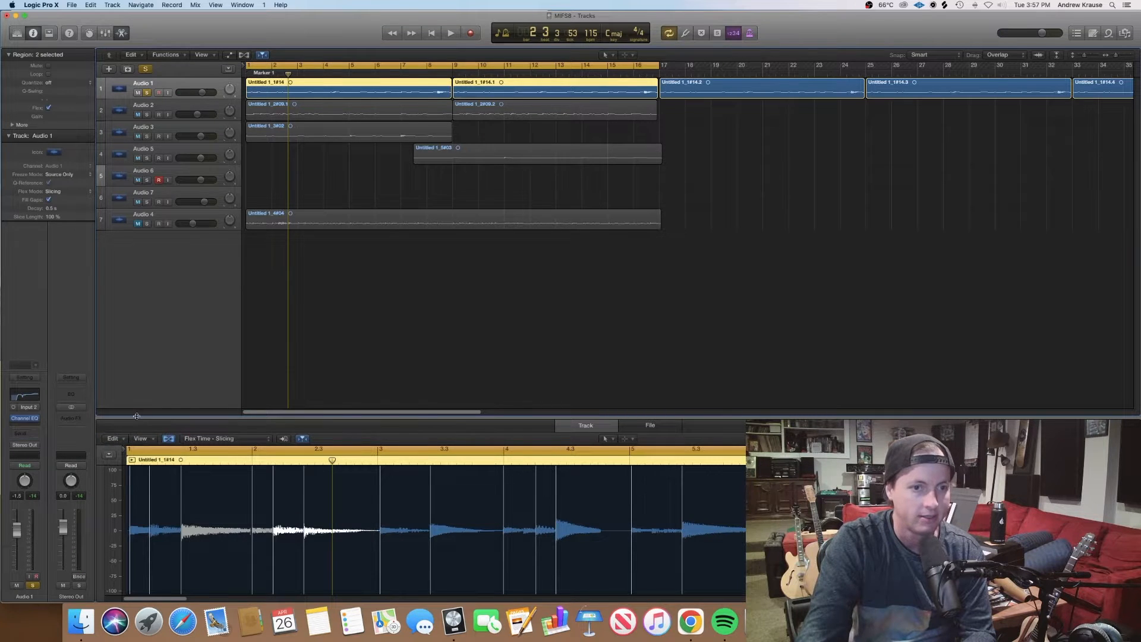
{"action": "left_click", "coordinate": [105, 51]}
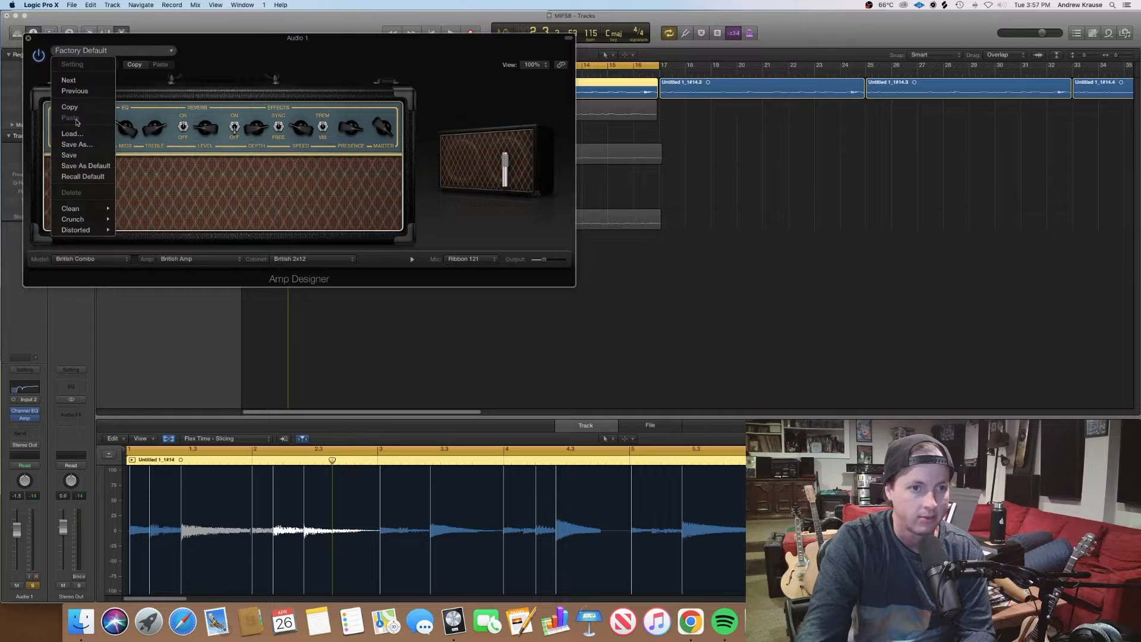
{"action": "mouse_move", "coordinate": [89, 208]}
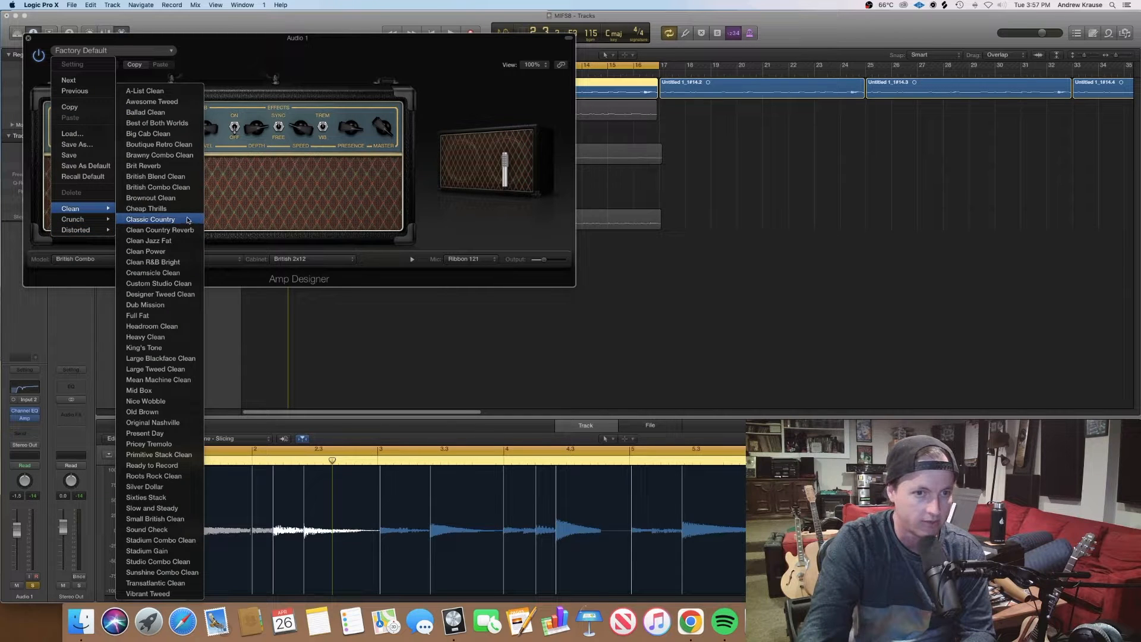
{"action": "left_click", "coordinate": [149, 208]}
{"action": "key", "text": "space"}
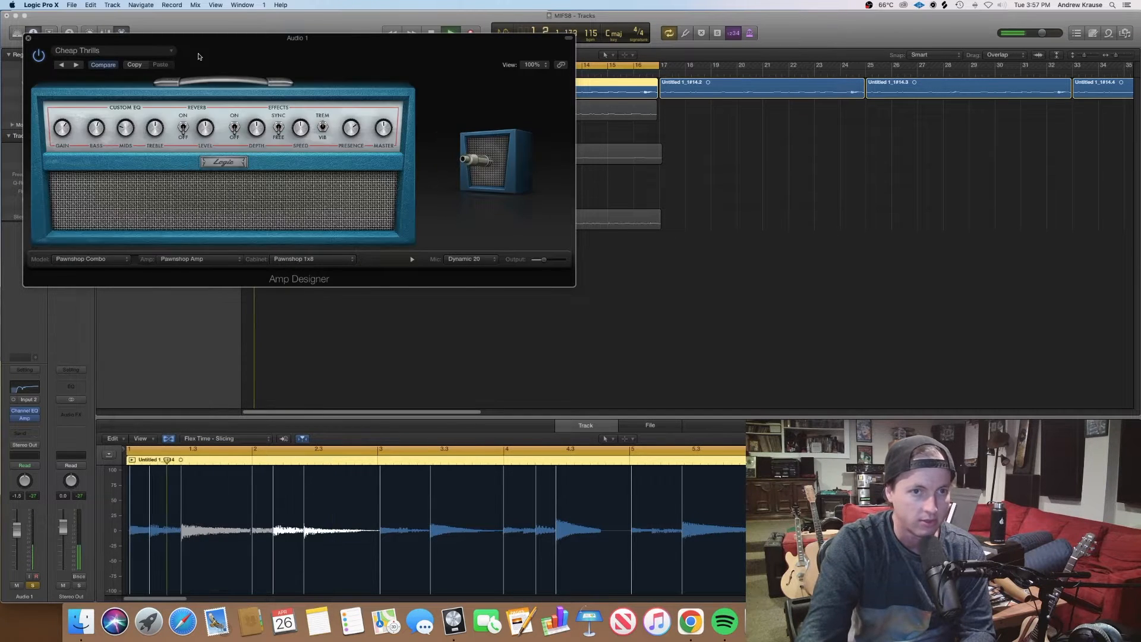
Audition the following clean amp presets during playback and settle on Clean Jazz Fat
{"action": "left_click_drag", "start_coordinate": [199, 57], "coordinate": [432, 184]}
{"action": "left_click", "coordinate": [310, 191]}
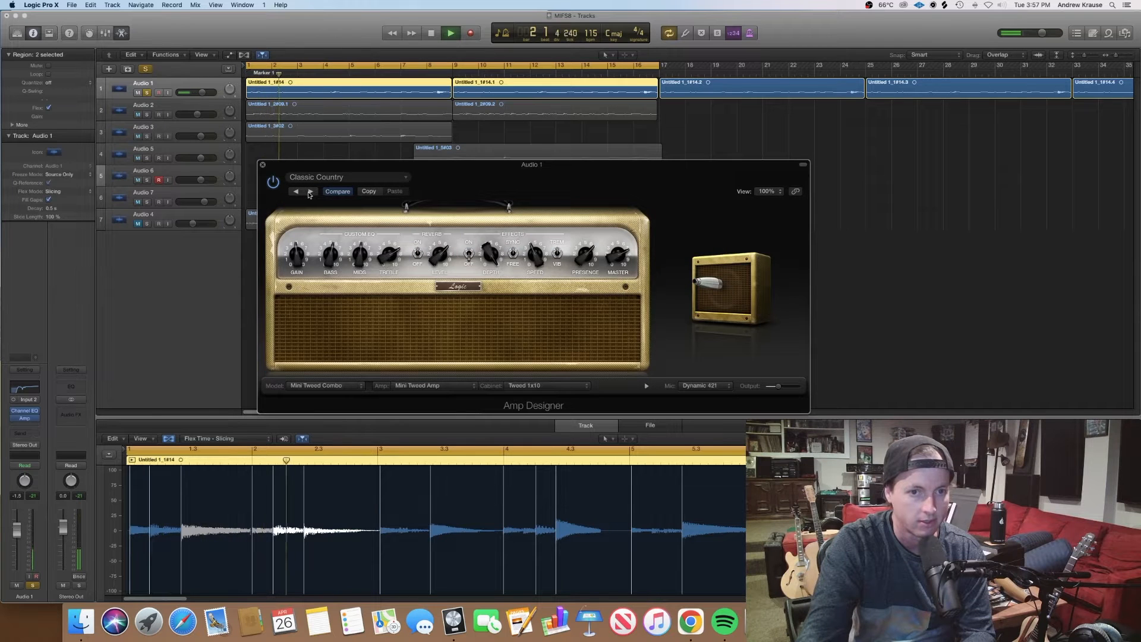
{"action": "left_click", "coordinate": [310, 191]}
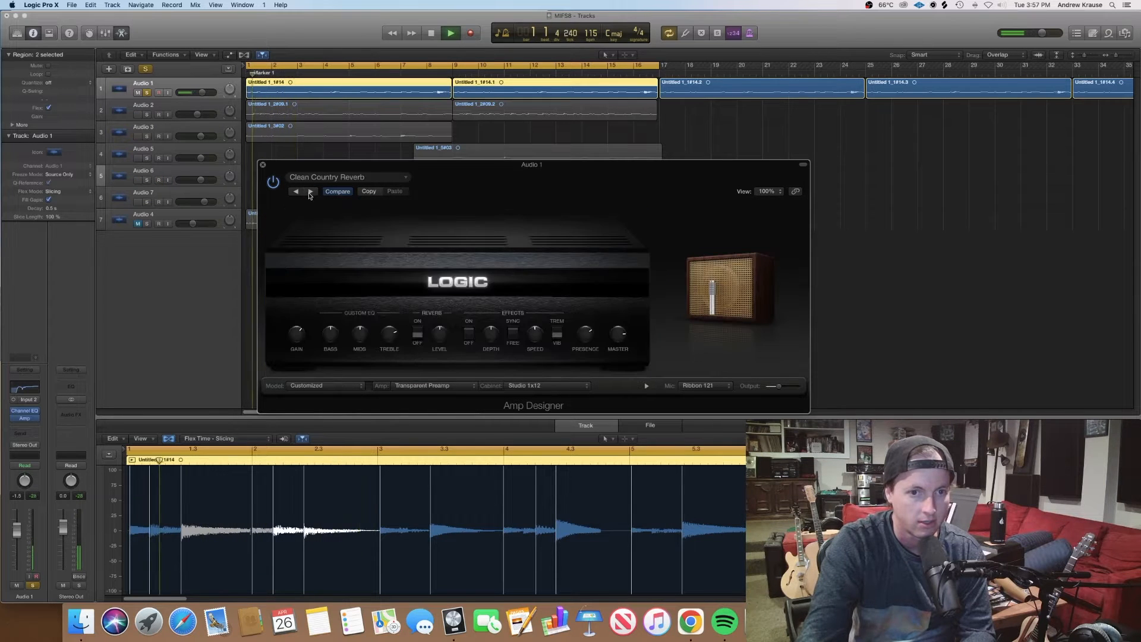
{"action": "left_click", "coordinate": [309, 191]}
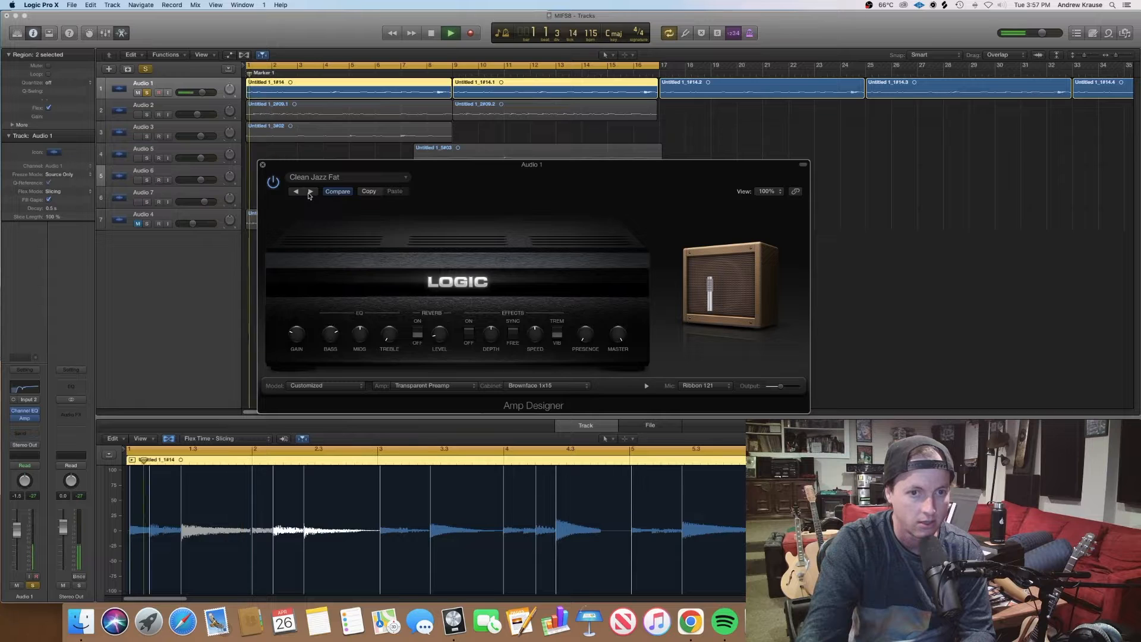
{"action": "left_click", "coordinate": [261, 165]}
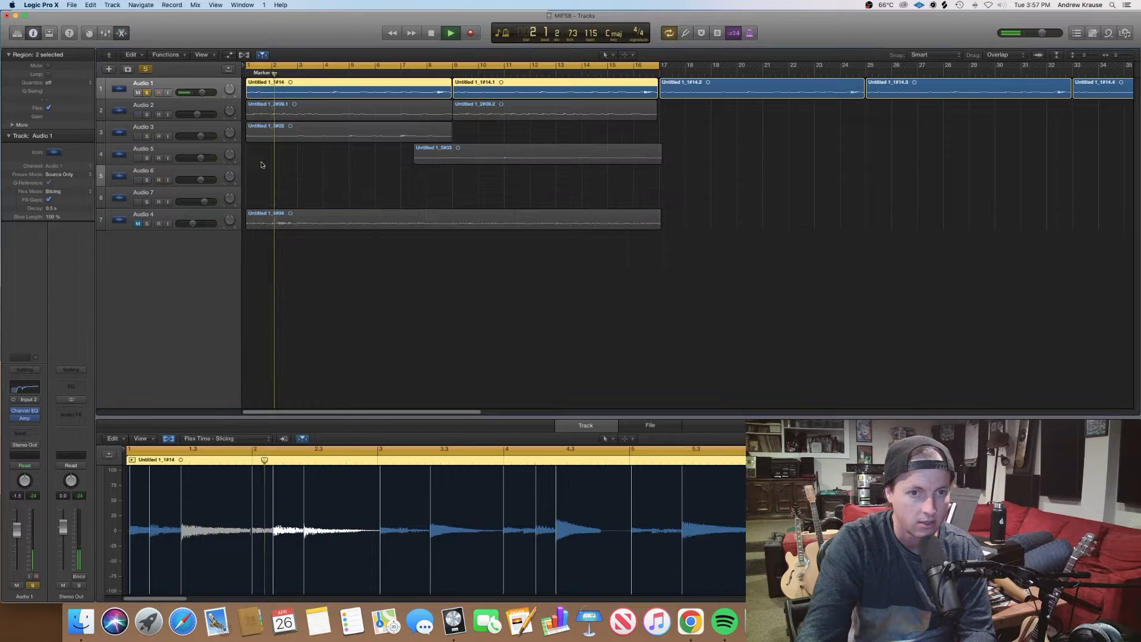
Insert a Tape Delay on Audio 1 after the amp and start playback to hear it
{"action": "left_click", "coordinate": [27, 424]}
{"action": "mouse_move", "coordinate": [43, 480]}
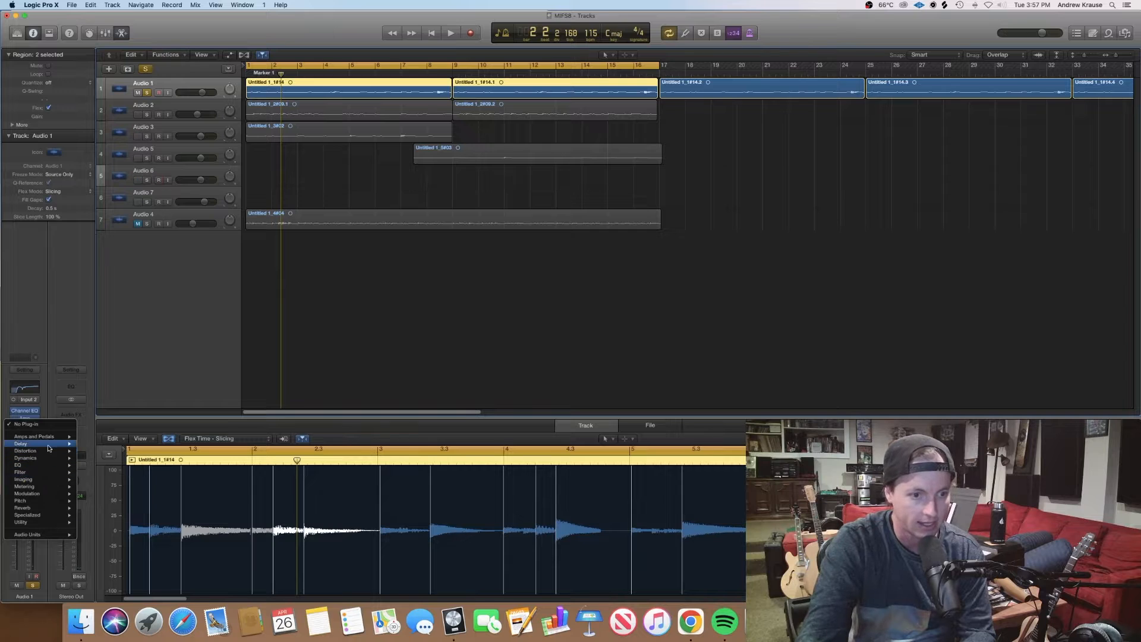
{"action": "mouse_move", "coordinate": [36, 443]}
{"action": "mouse_move", "coordinate": [122, 472]}
{"action": "left_click", "coordinate": [157, 474]}
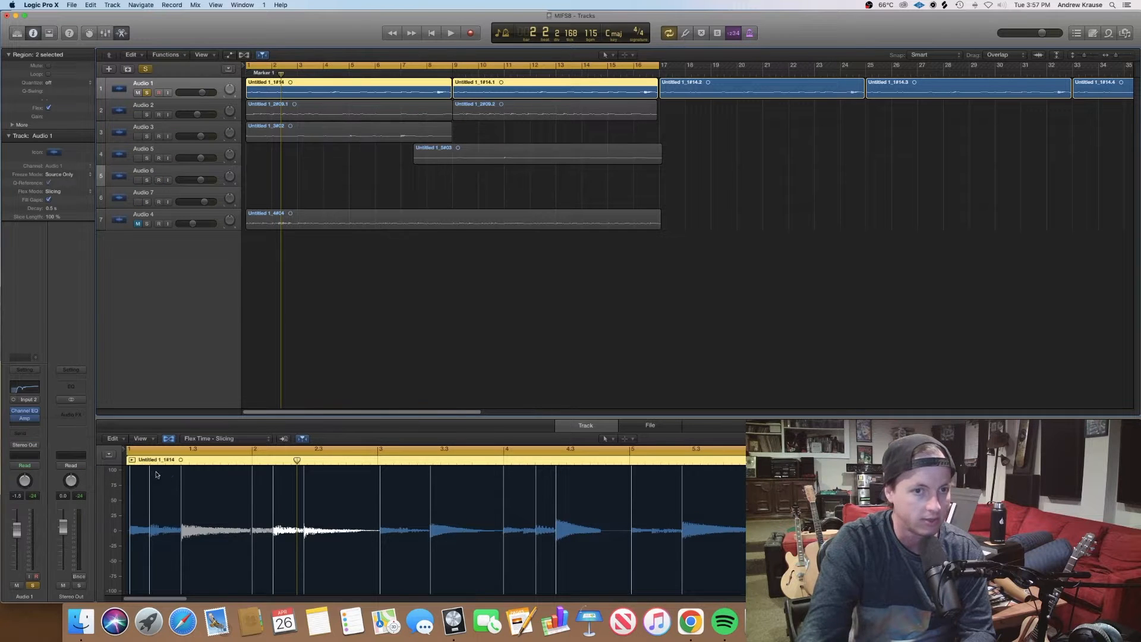
{"action": "key", "text": "space"}
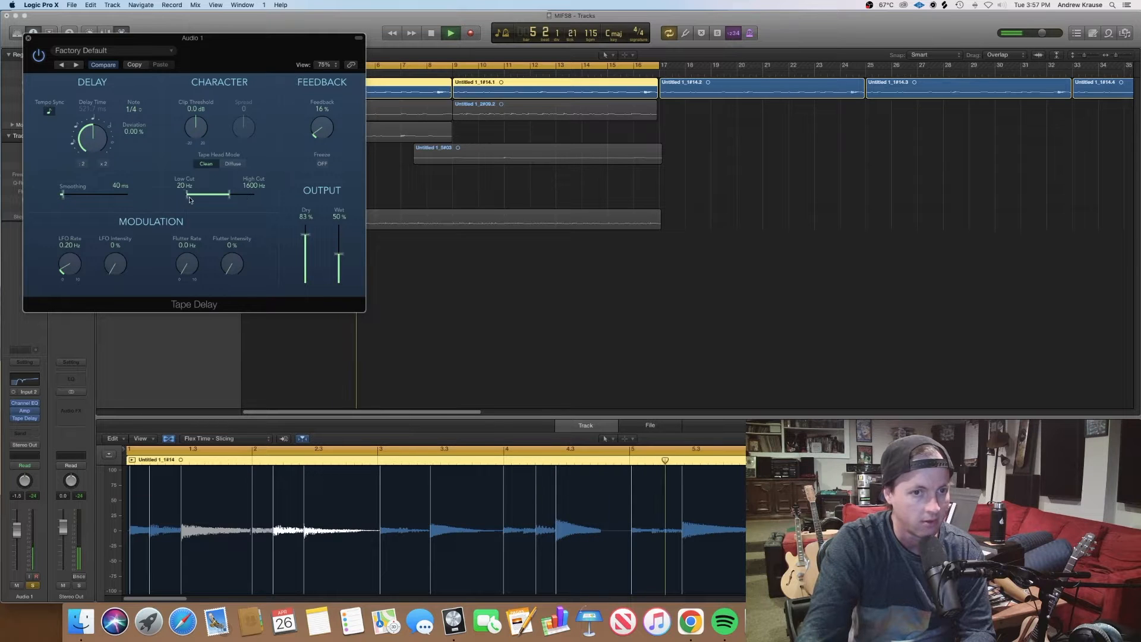
Set the Tape Delay's low cut to about 320 Hz and its high cut to about 2800 Hz
{"action": "left_click_drag", "start_coordinate": [228, 195], "coordinate": [224, 199]}
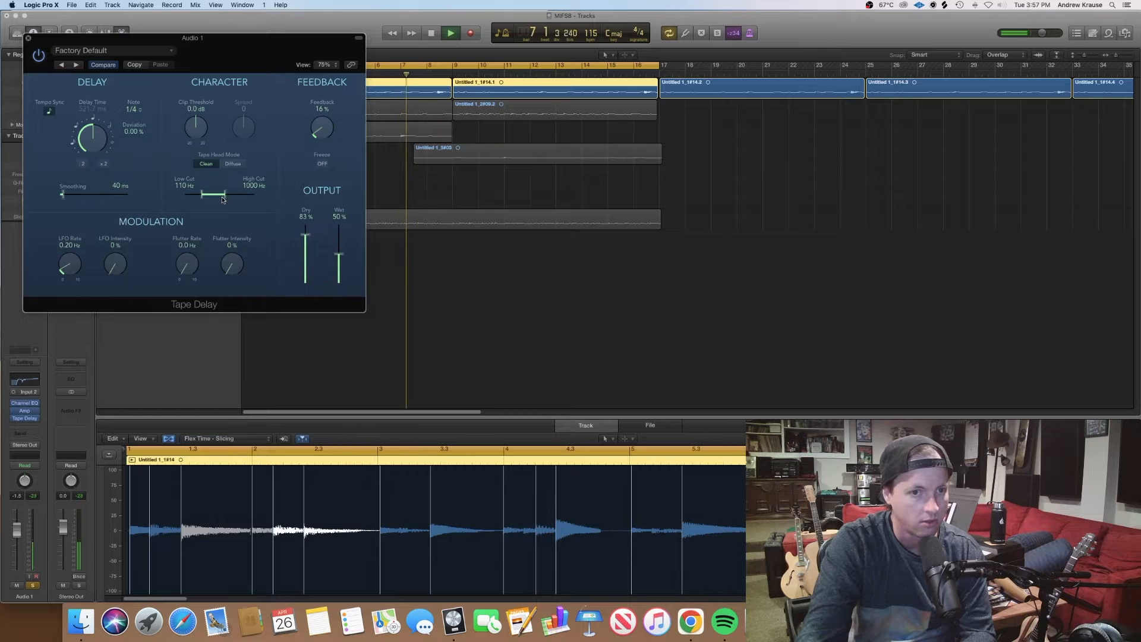
{"action": "left_click_drag", "start_coordinate": [224, 199], "coordinate": [218, 201]}
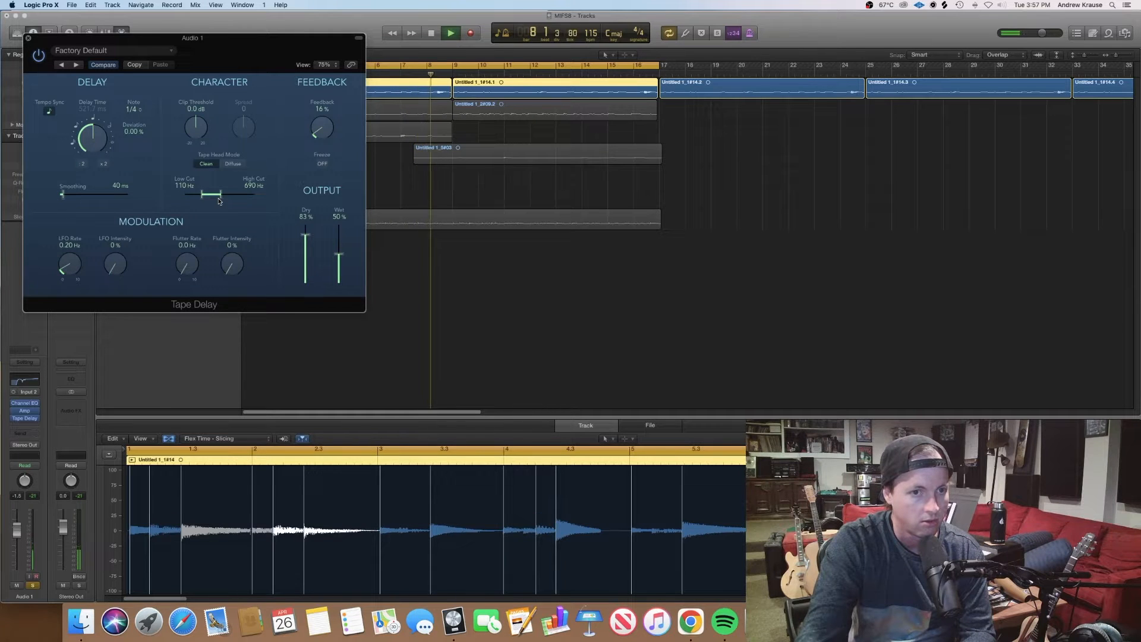
{"action": "left_click_drag", "start_coordinate": [214, 200], "coordinate": [236, 201]}
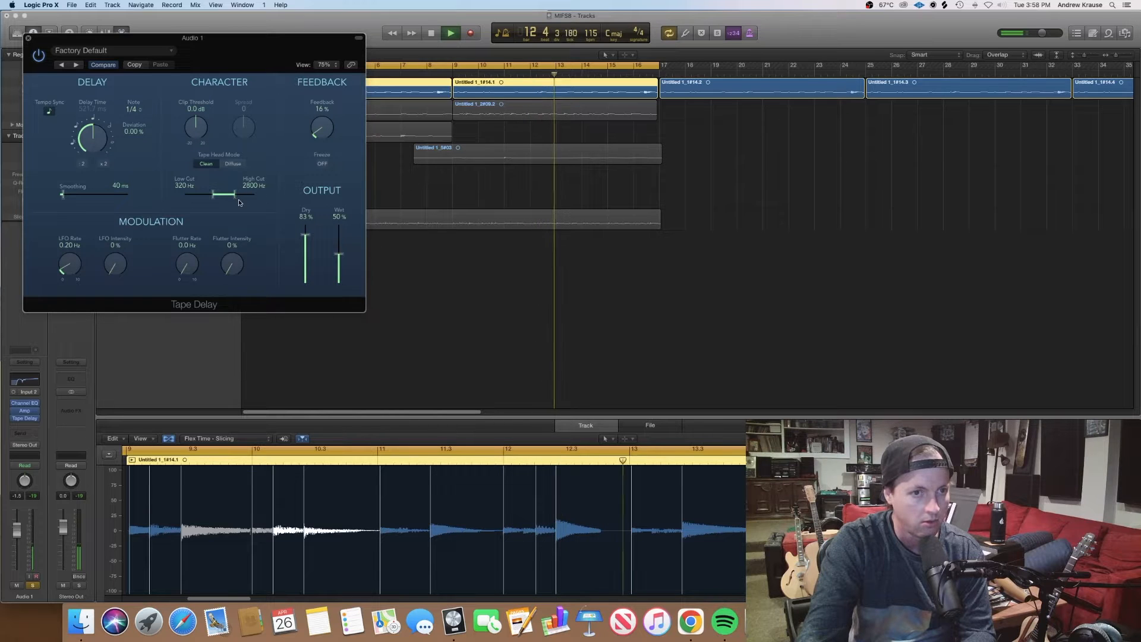
Set the Tape Delay's smoothing to 150 ms, clip threshold to about -5.6 dB and deviation to about +3.67%
{"action": "left_click_drag", "start_coordinate": [68, 204], "coordinate": [76, 199]}
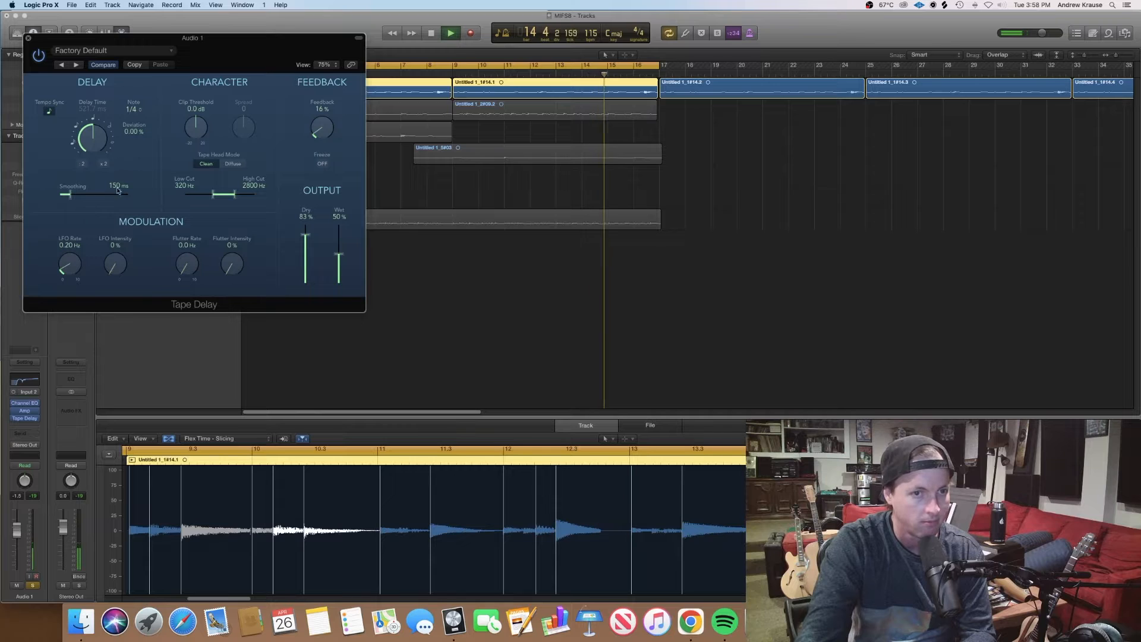
{"action": "left_click_drag", "start_coordinate": [201, 131], "coordinate": [199, 154]}
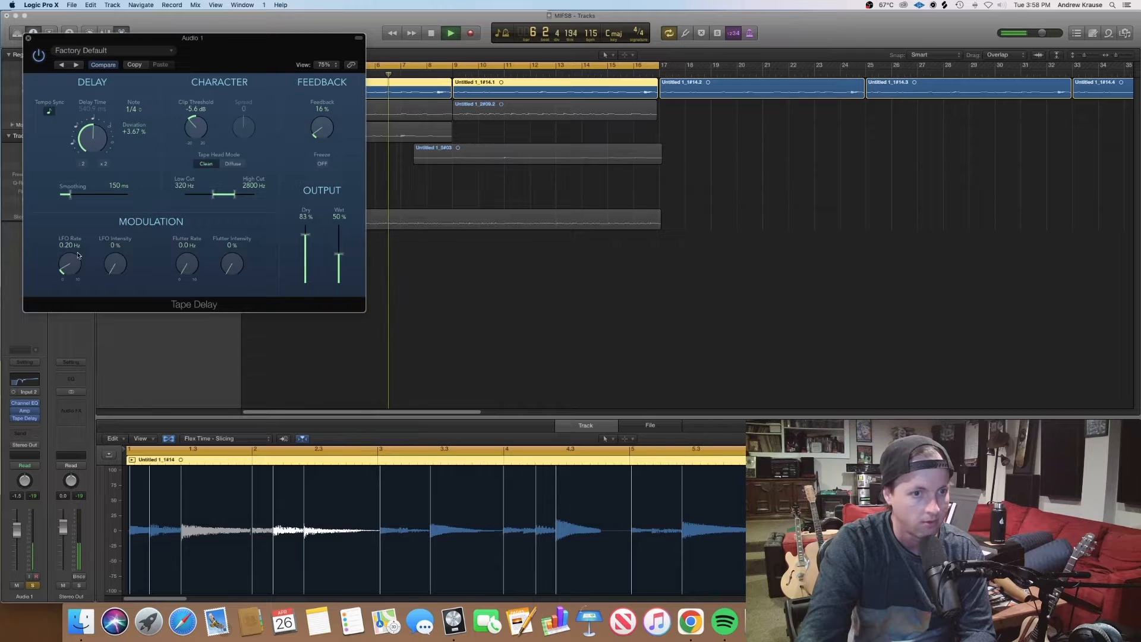
Set the Tape Delay's modulation to LFO rate 0.52 Hz and intensity 25%, flutter rate 2.2 Hz and intensity 24%
{"action": "left_click_drag", "start_coordinate": [73, 262], "coordinate": [80, 234]}
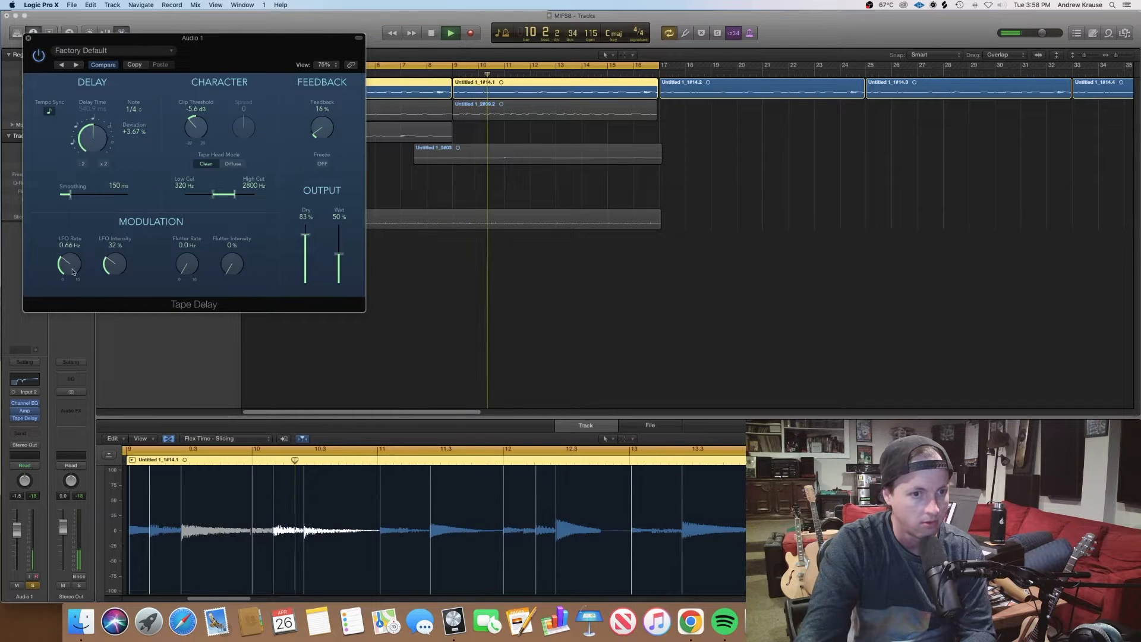
{"action": "left_click_drag", "start_coordinate": [120, 265], "coordinate": [185, 229]}
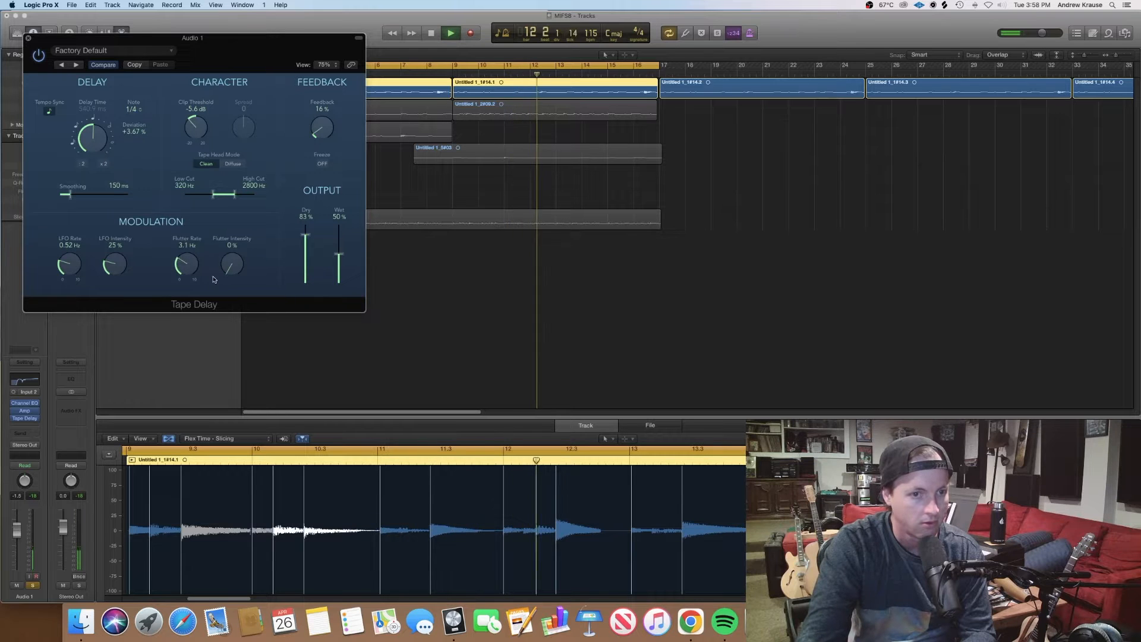
{"action": "left_click_drag", "start_coordinate": [231, 264], "coordinate": [224, 222]}
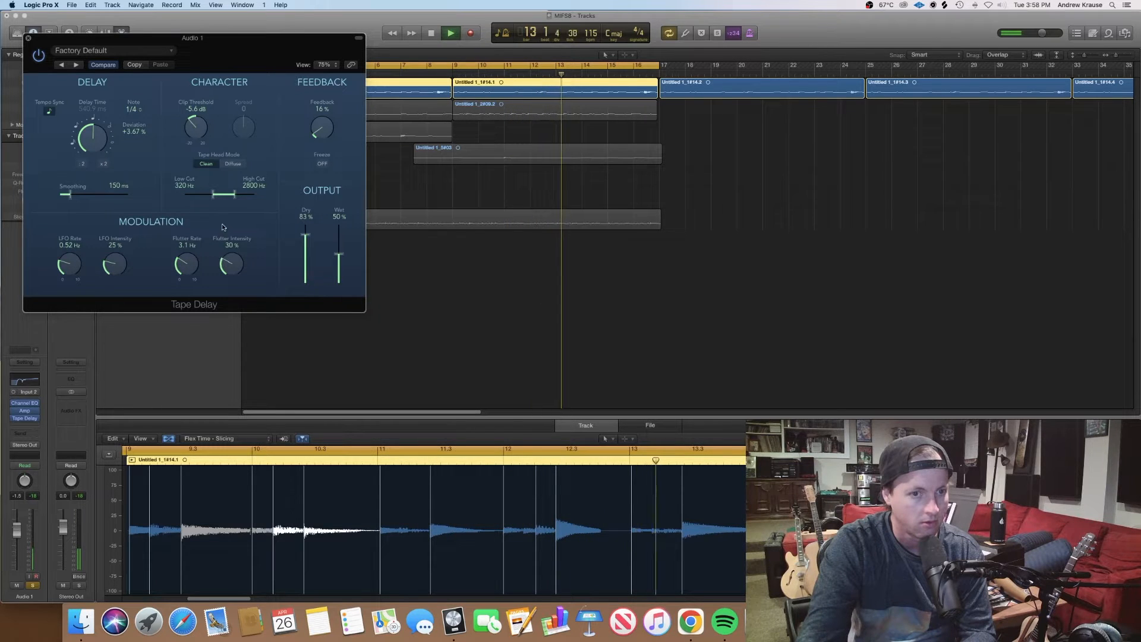
{"action": "left_click_drag", "start_coordinate": [227, 268], "coordinate": [234, 300]}
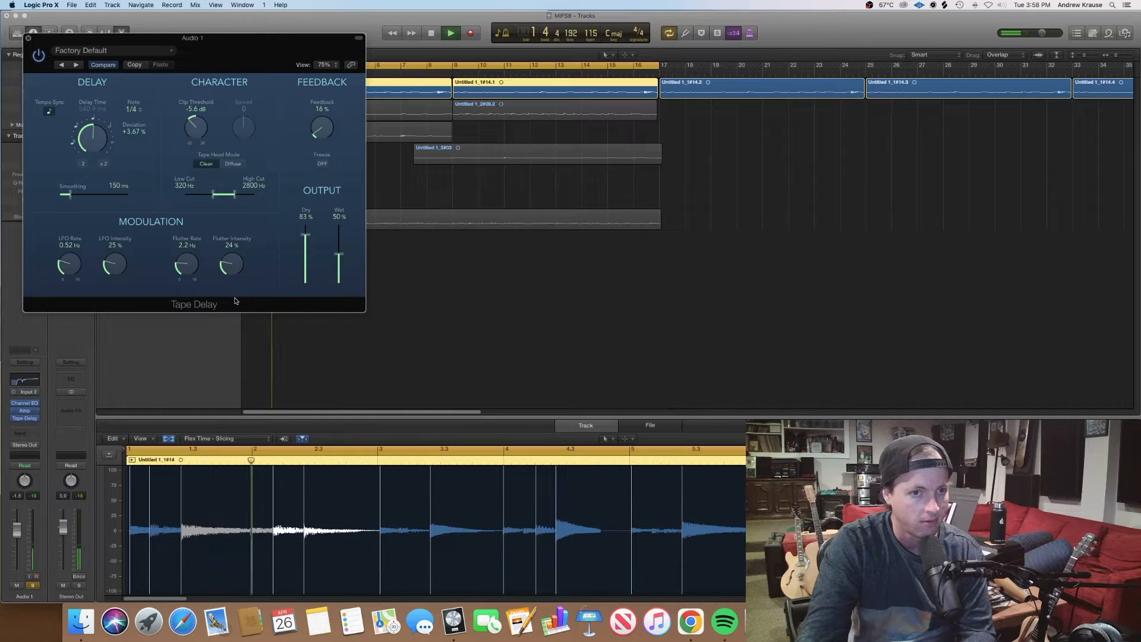
Compare the Diffuse and Clean tape head modes during playback, return to Clean, stop playback and close the Tape Delay
{"action": "left_click", "coordinate": [221, 164]}
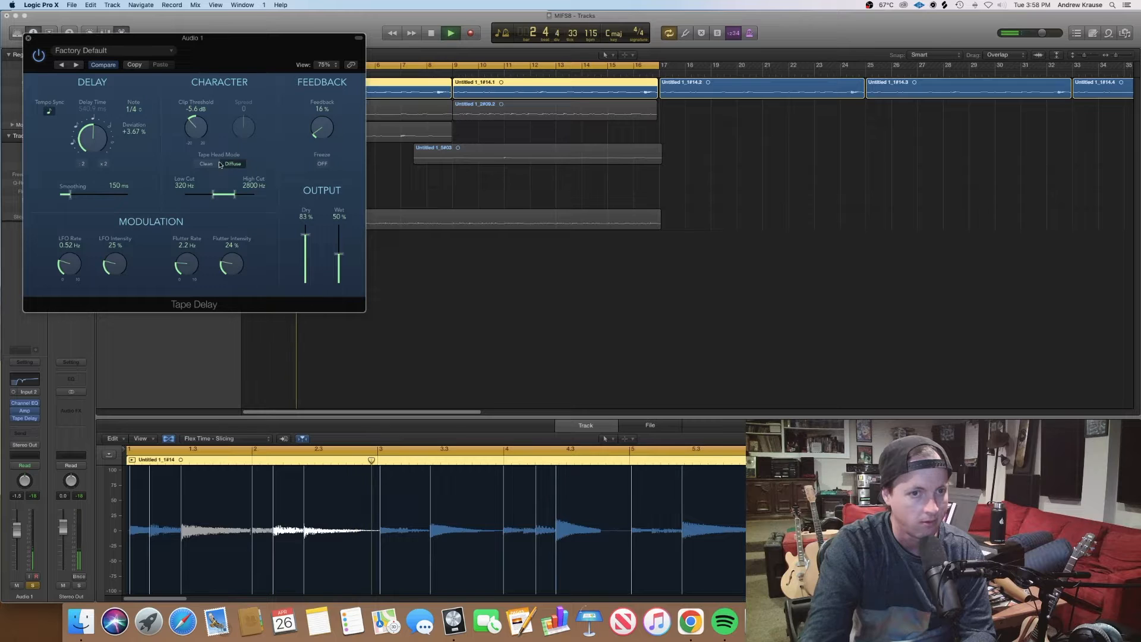
{"action": "left_click", "coordinate": [206, 164]}
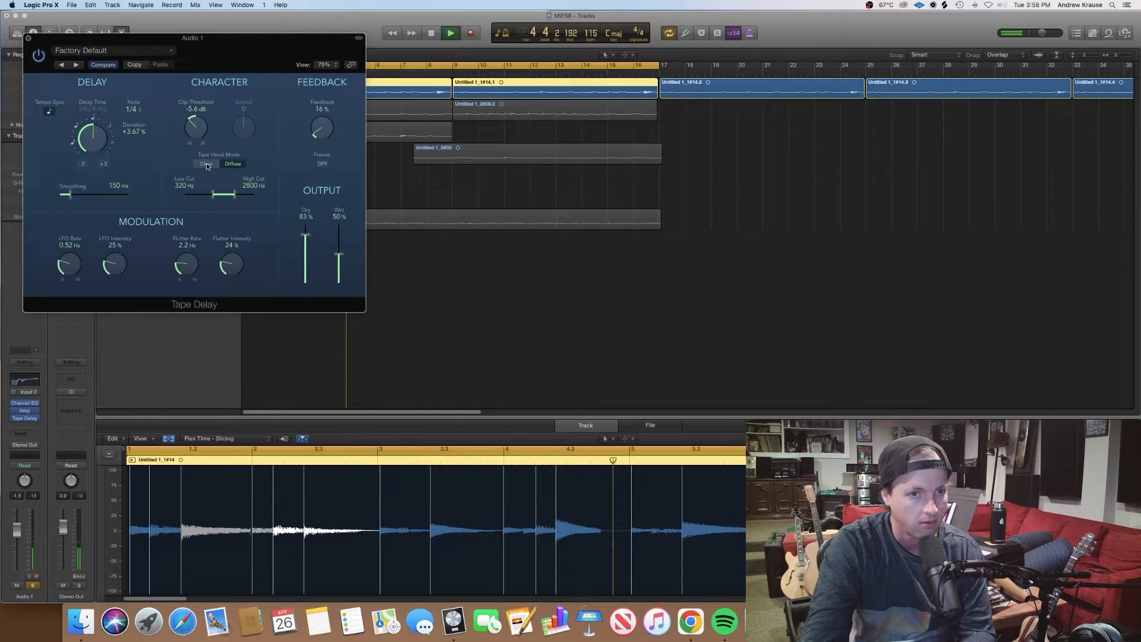
{"action": "left_click", "coordinate": [207, 164]}
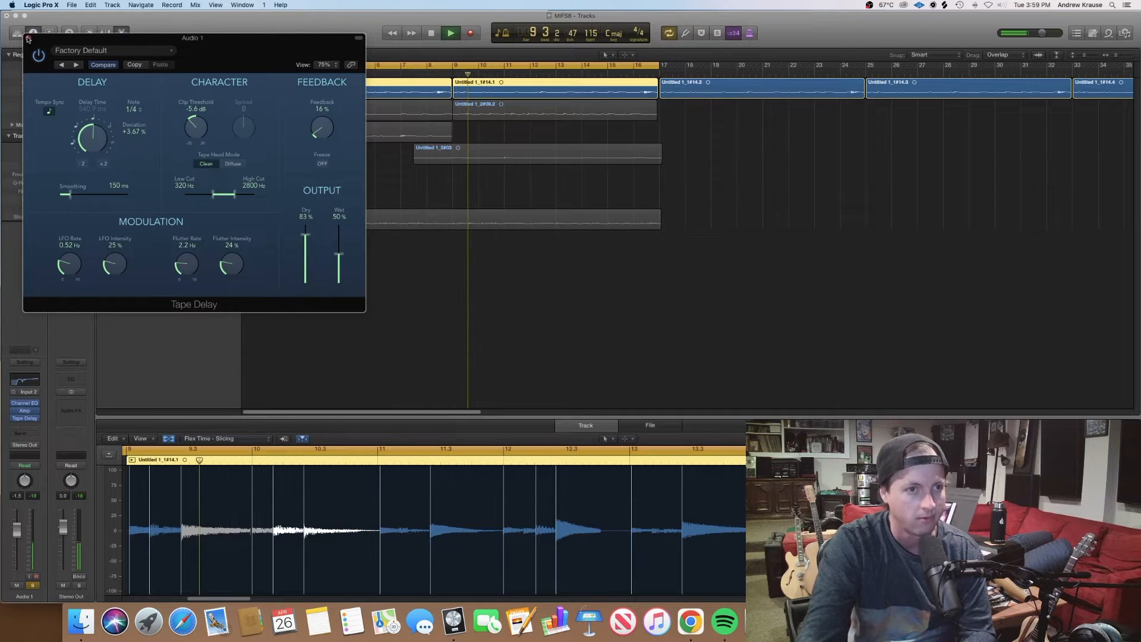
{"action": "key", "text": "space"}
{"action": "key", "text": "super+w"}
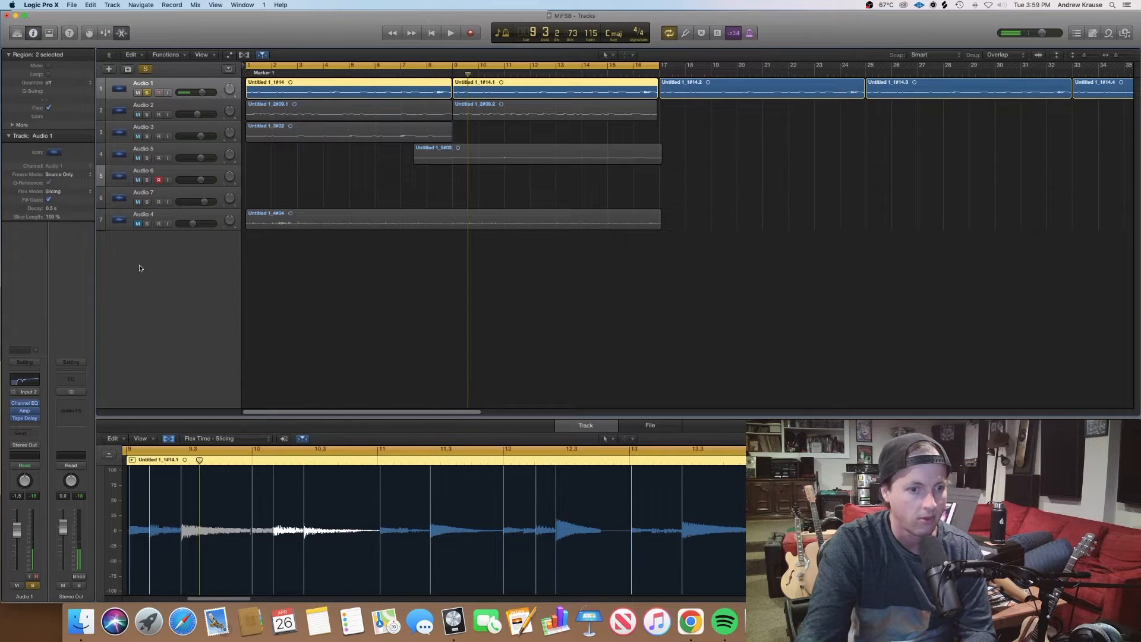
Insert a Compressor on Audio 1 after the Tape Delay and switch it to the Studio FET model
{"action": "left_click", "coordinate": [32, 425]}
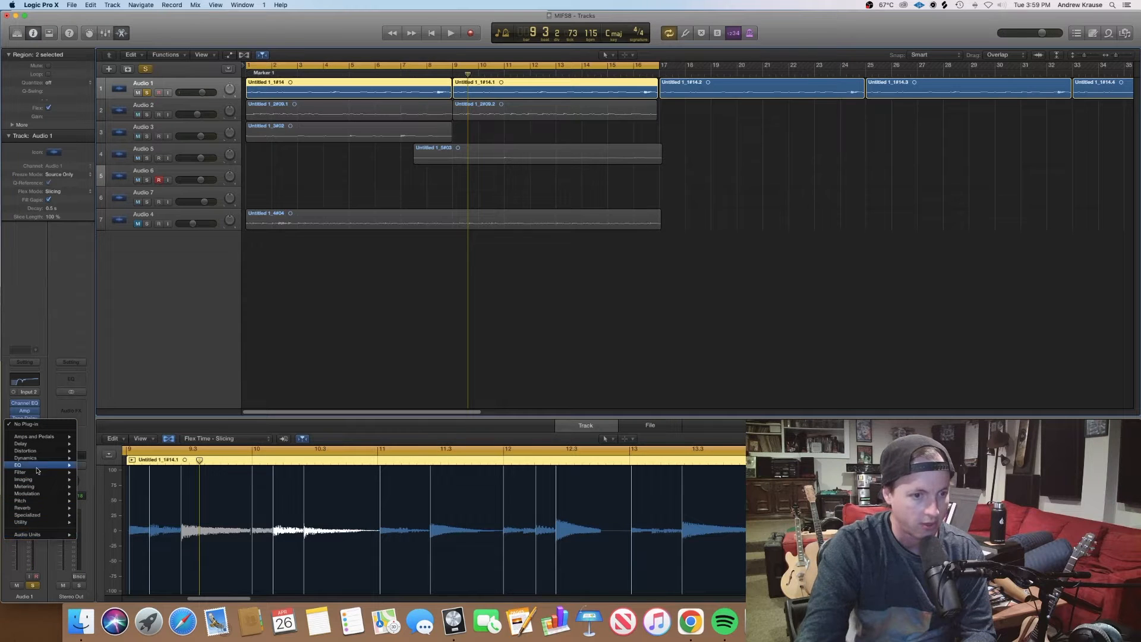
{"action": "left_click", "coordinate": [48, 355]}
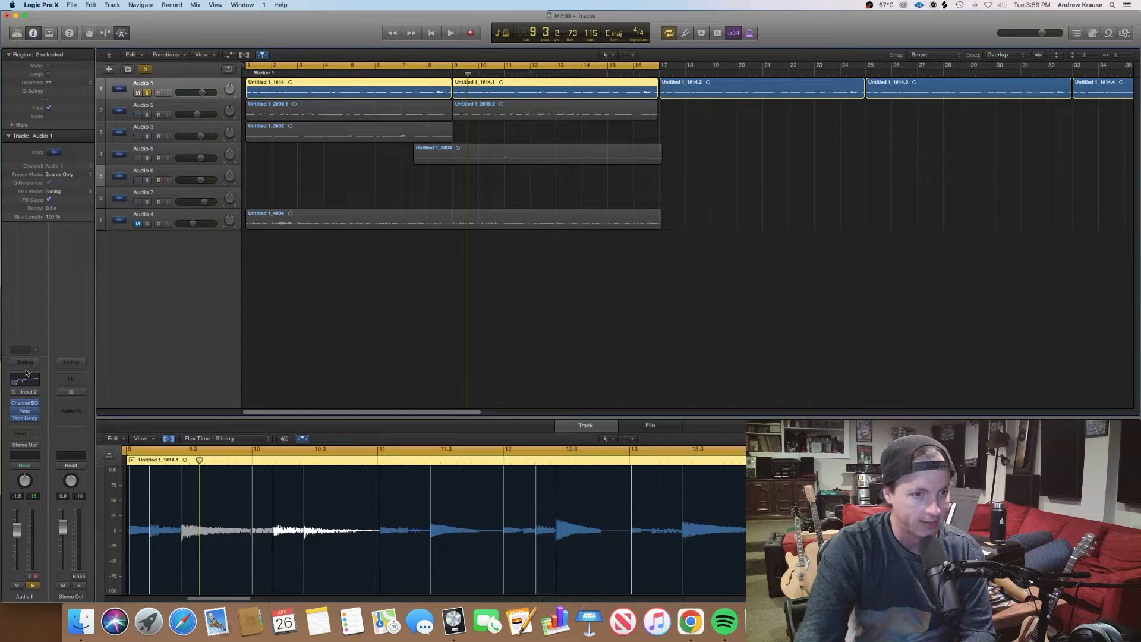
{"action": "left_click", "coordinate": [25, 370]}
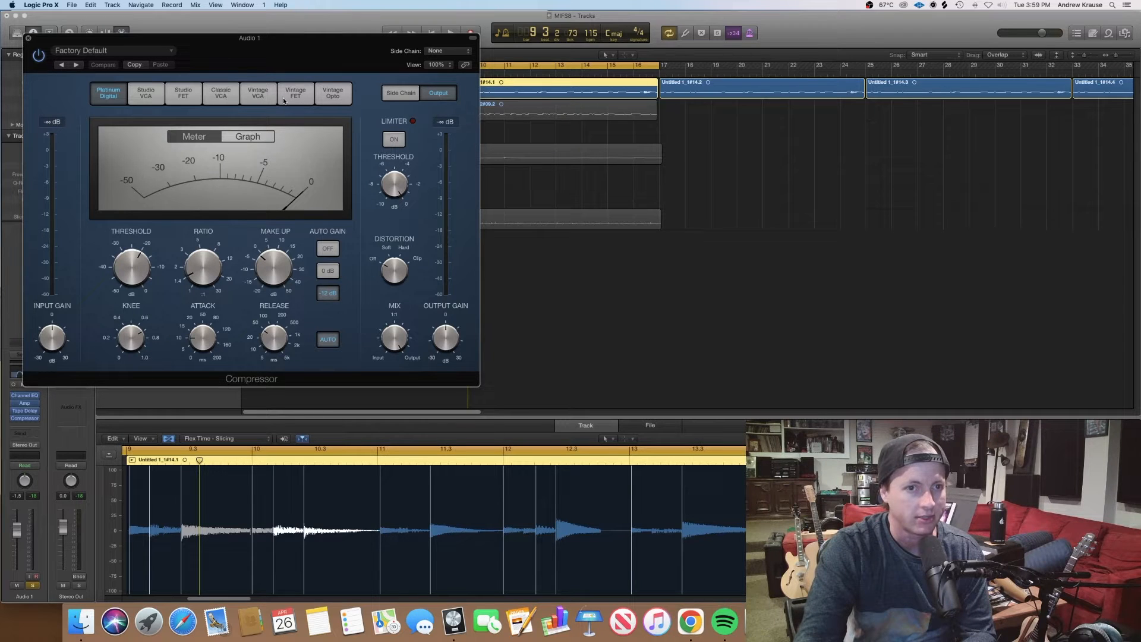
{"action": "left_click", "coordinate": [179, 95]}
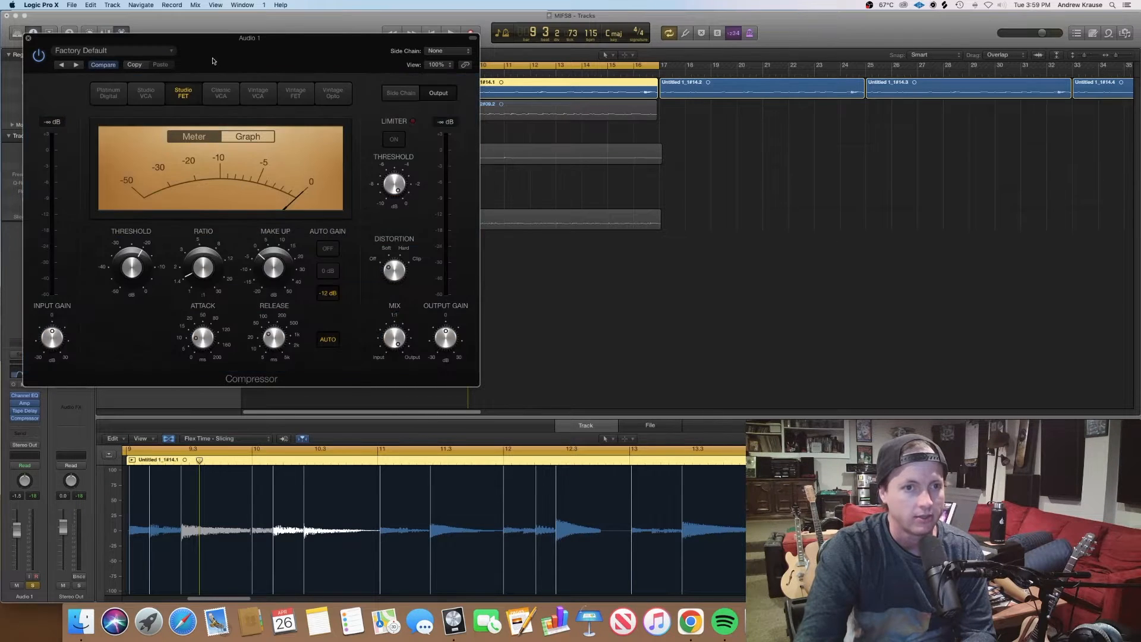
{"action": "left_click_drag", "start_coordinate": [208, 48], "coordinate": [291, 193]}
During playback, turn off auto gain, lower the threshold to about -40 dB and set ratio 3.2:1 and make-up gain 11 dB
{"action": "mouse_move", "coordinate": [222, 418]}
{"action": "left_mouse_down"}
{"action": "mouse_move", "coordinate": [224, 432]}
{"action": "mouse_move", "coordinate": [219, 409]}
{"action": "left_mouse_up"}
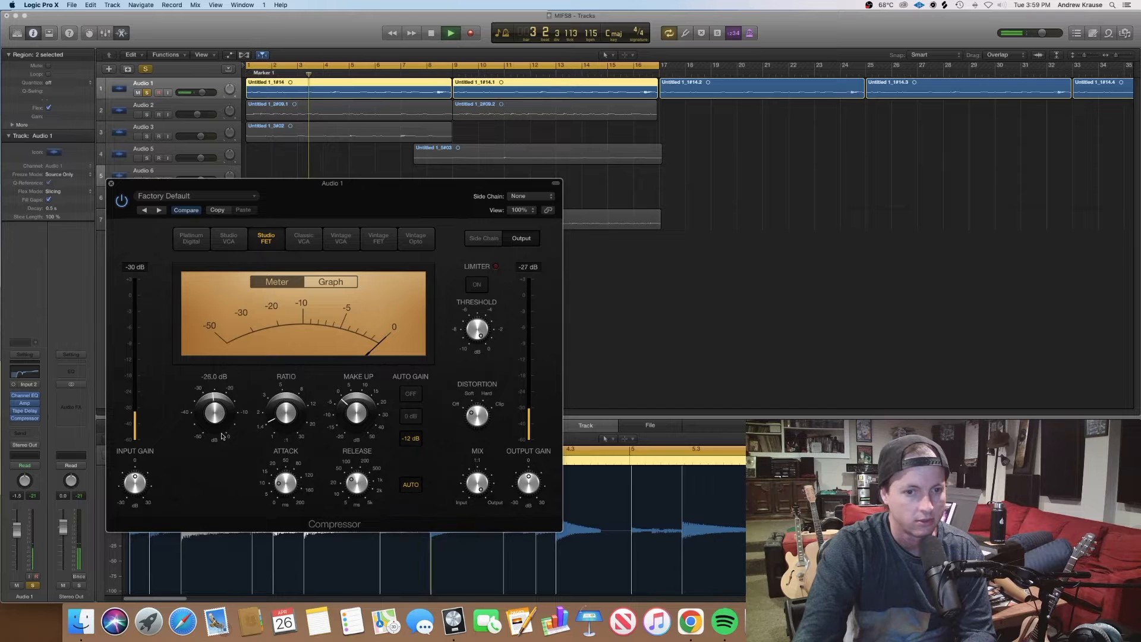
{"action": "left_click", "coordinate": [409, 395]}
{"action": "left_click_drag", "start_coordinate": [216, 416], "coordinate": [217, 427]}
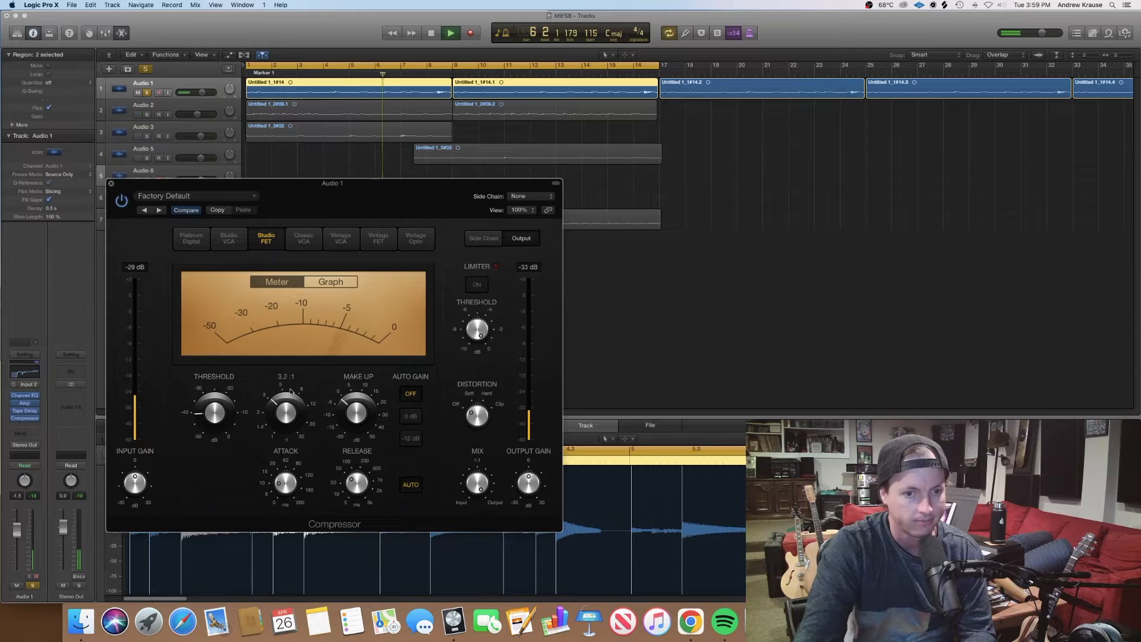
{"action": "left_click_drag", "start_coordinate": [357, 400], "coordinate": [358, 393]}
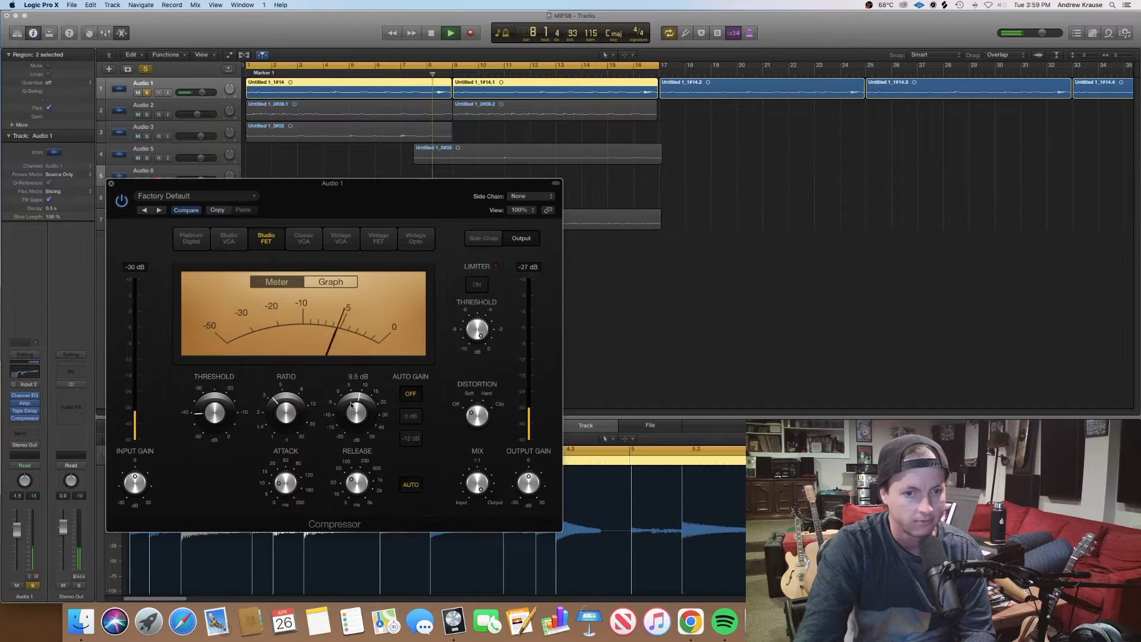
{"action": "left_click_drag", "start_coordinate": [351, 405], "coordinate": [353, 401]}
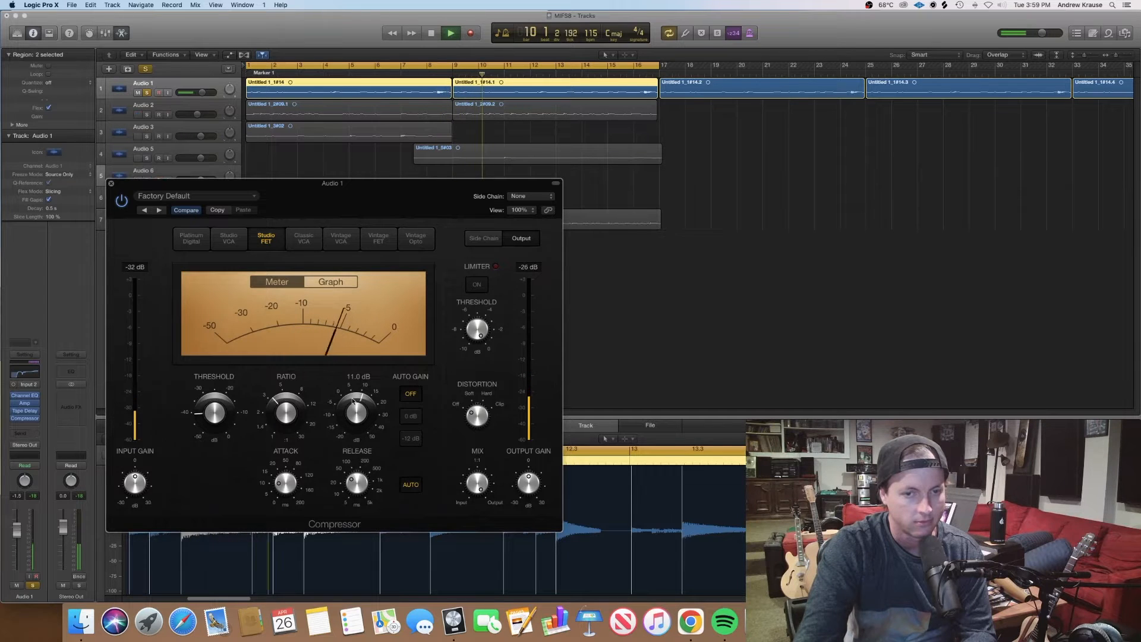
Sweep the compressor's threshold between -50 and -19 dB with playback to compare heavy and light compression
{"action": "key", "text": "space"}
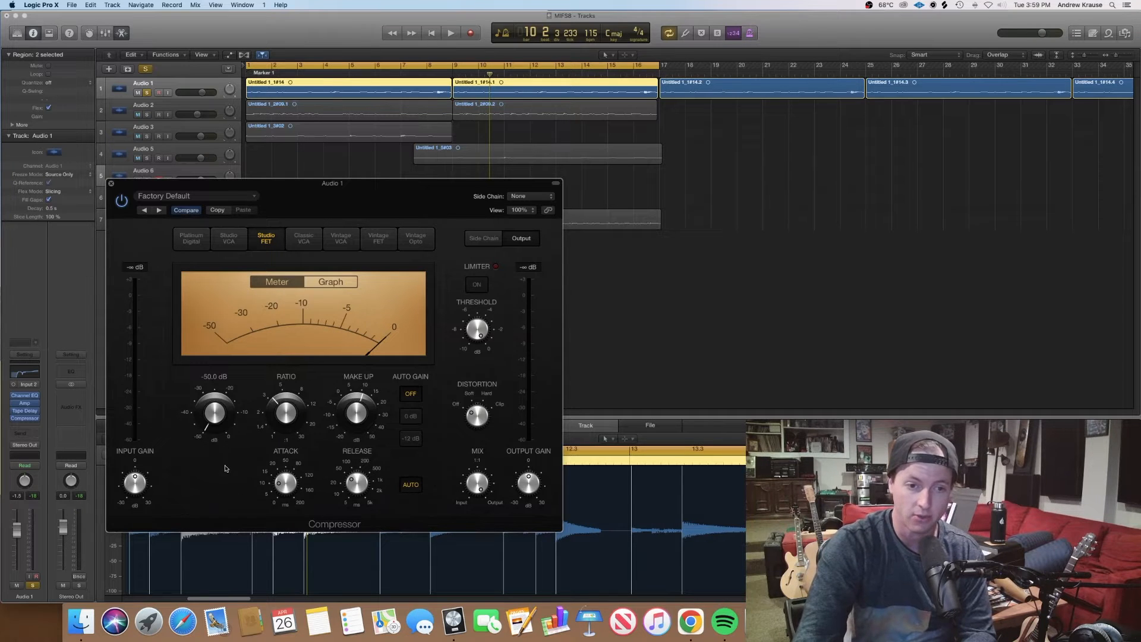
{"action": "key", "text": "space"}
{"action": "left_click_drag", "start_coordinate": [215, 414], "coordinate": [217, 387]}
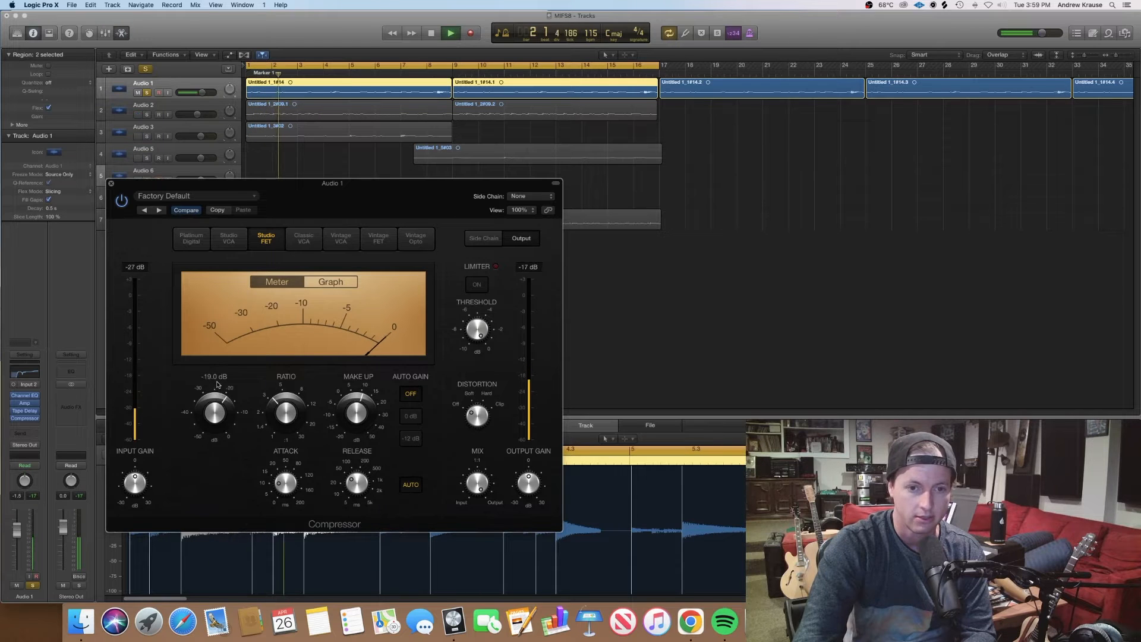
{"action": "left_click_drag", "start_coordinate": [213, 404], "coordinate": [207, 461]}
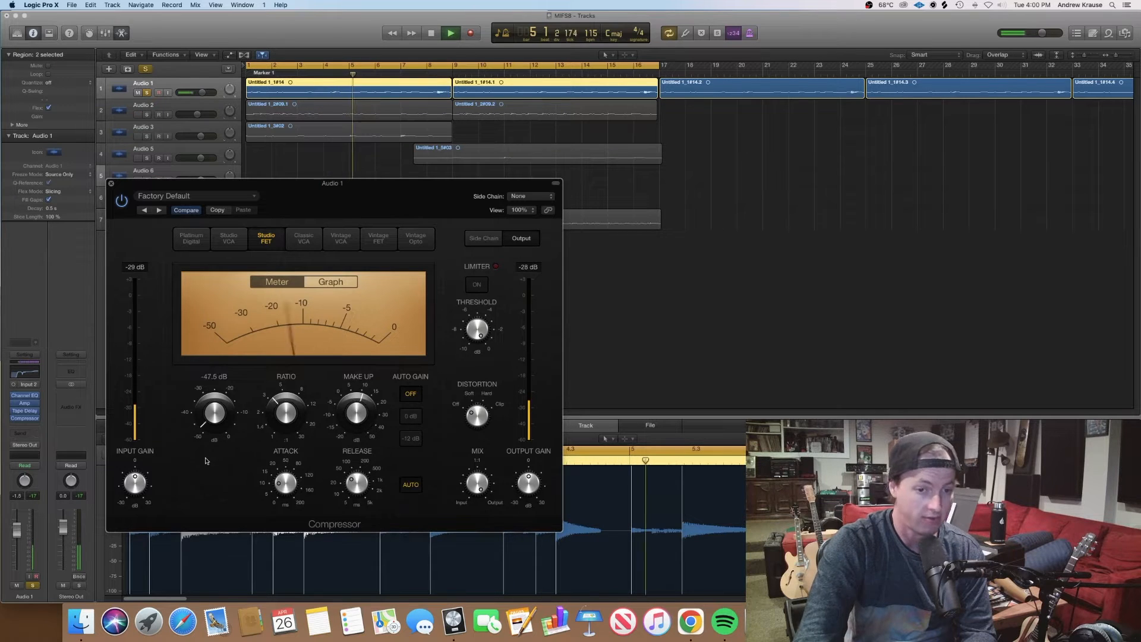
{"action": "key", "text": "space"}
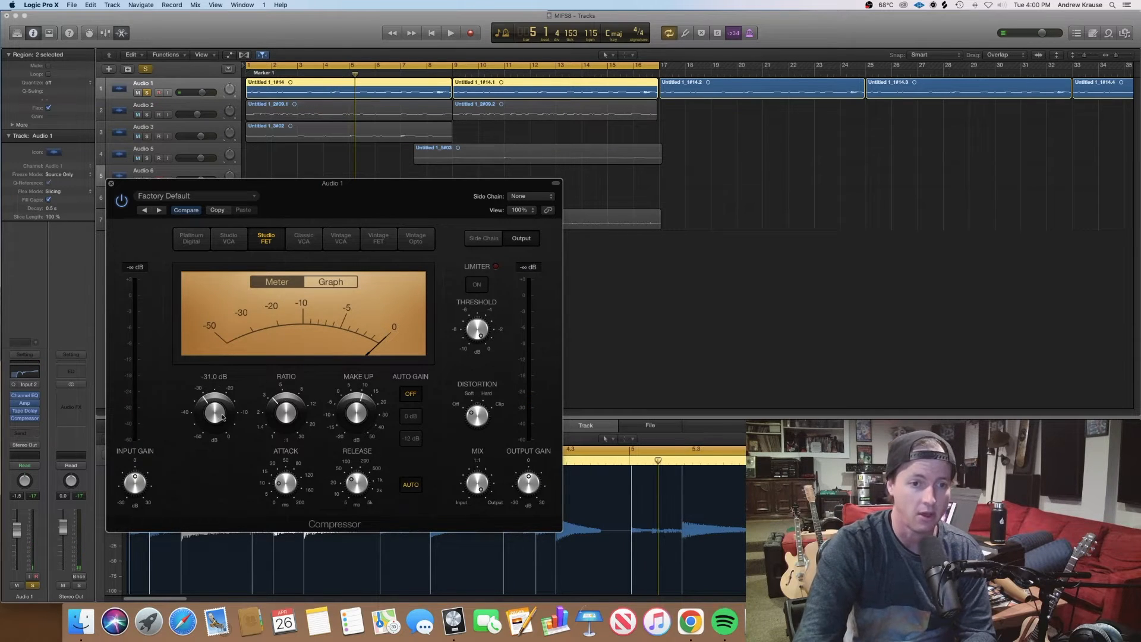
Set the compressor's ratio to about 7.1:1 and its threshold to -34 dB while checking with playback
{"action": "key", "text": "space"}
{"action": "left_click_drag", "start_coordinate": [289, 417], "coordinate": [293, 404]}
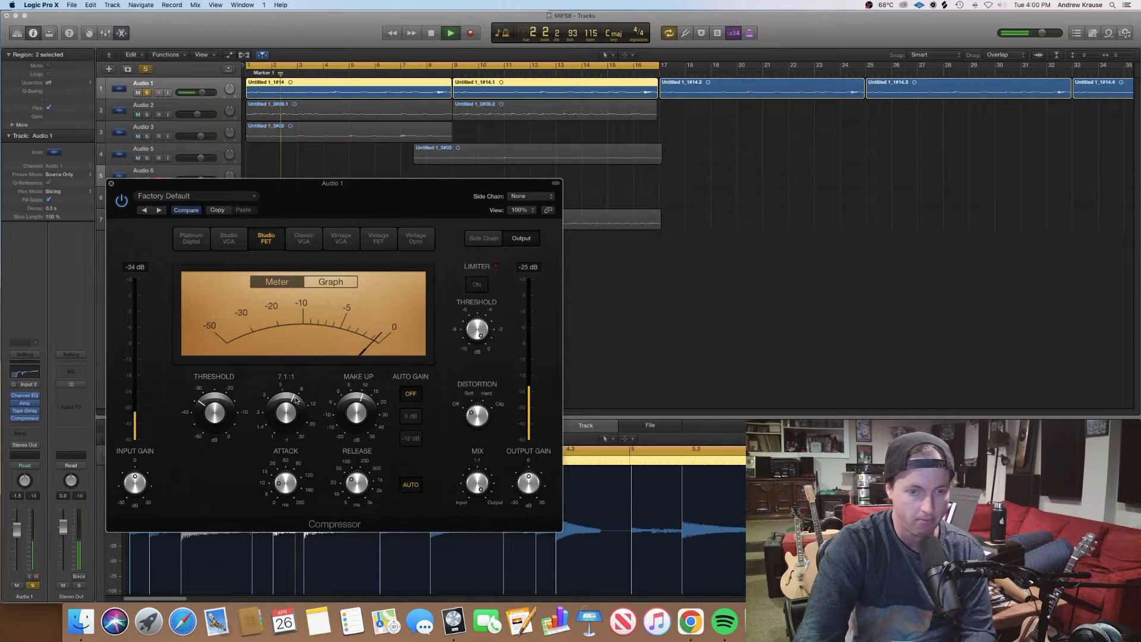
{"action": "key", "text": "space"}
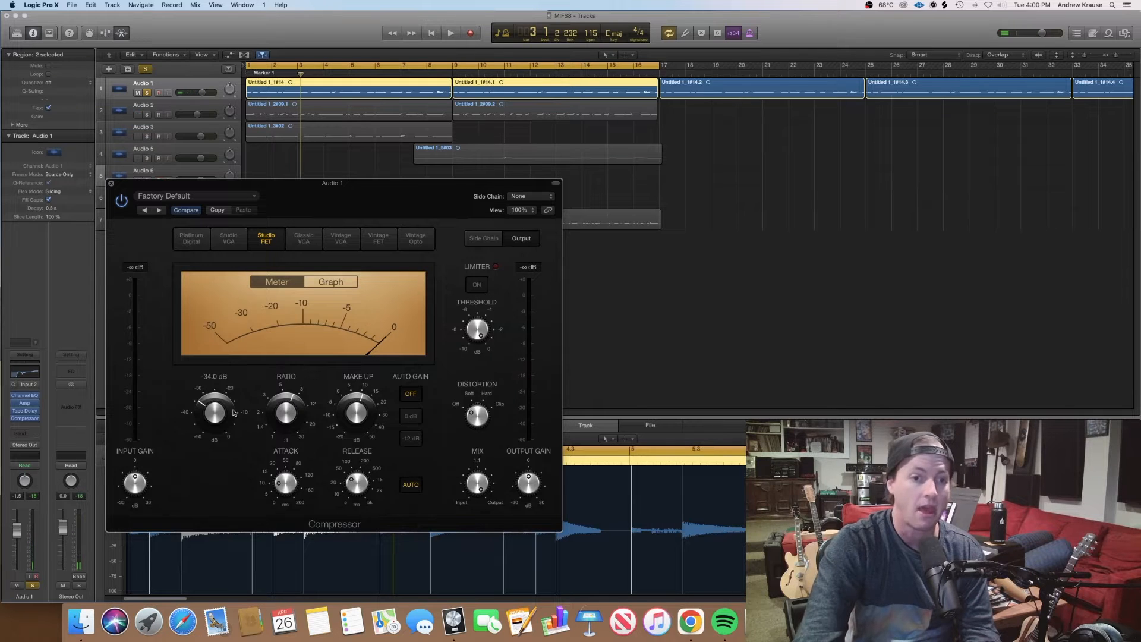
Try slow and fast compressor timings during playback, settle on attack about 16 ms and release 20 ms, and close the compressor
{"action": "key", "text": "space"}
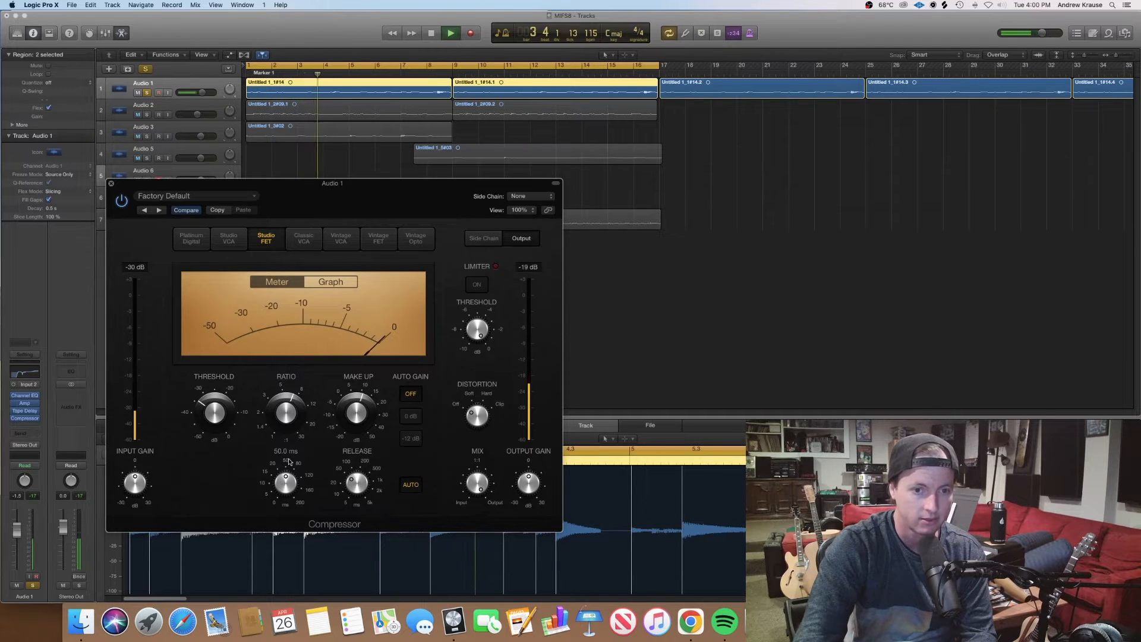
{"action": "left_click_drag", "start_coordinate": [355, 478], "coordinate": [357, 444]}
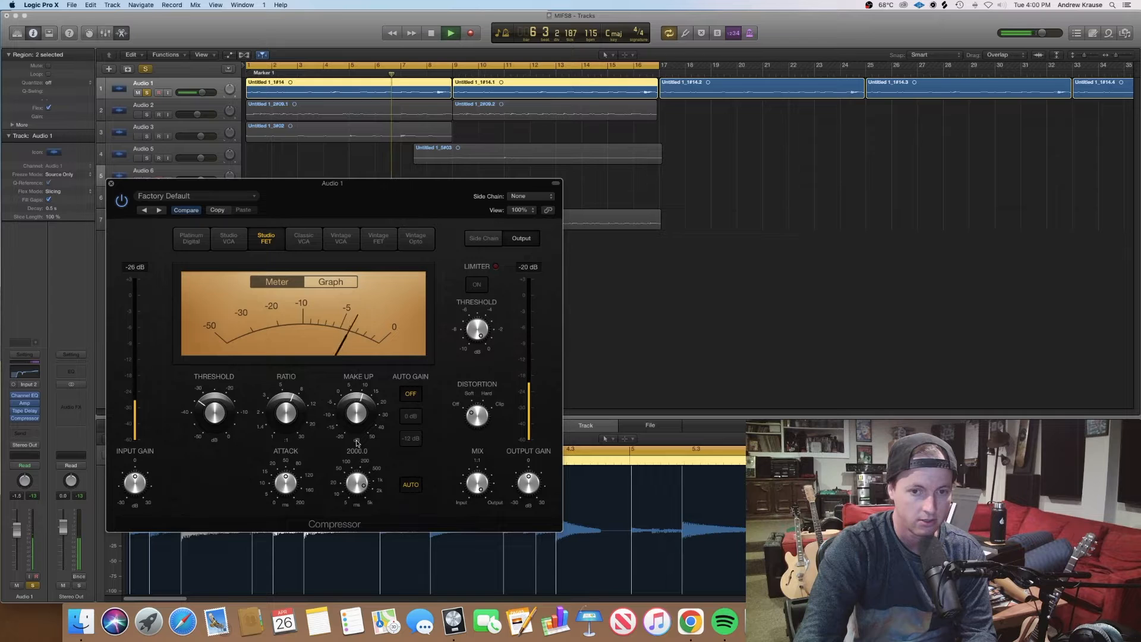
{"action": "left_click_drag", "start_coordinate": [357, 443], "coordinate": [350, 466]}
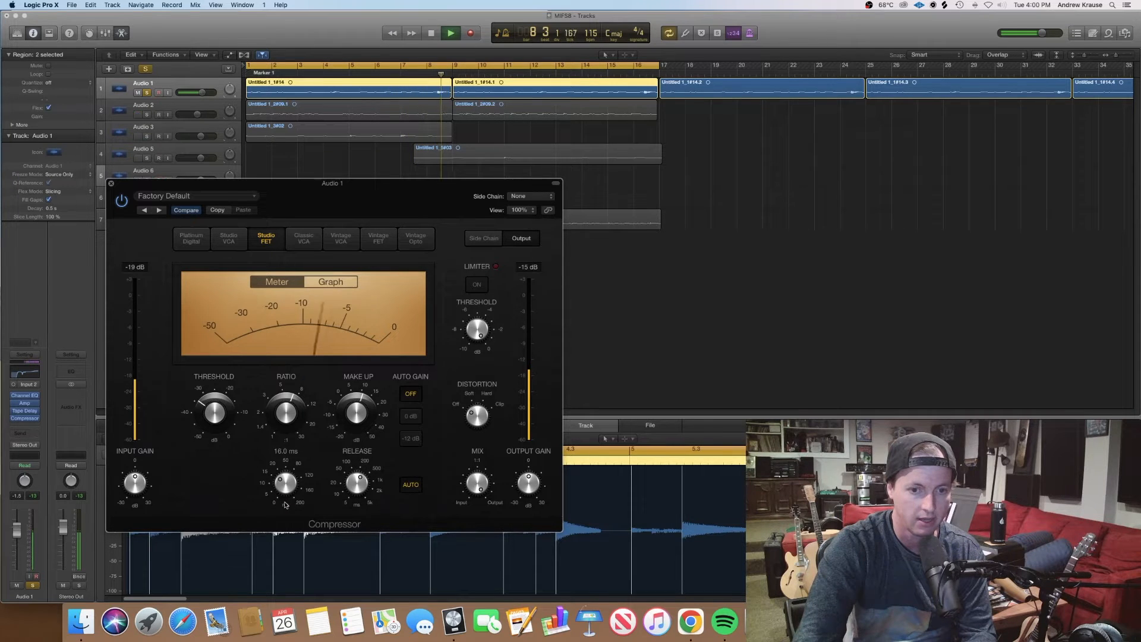
{"action": "left_click_drag", "start_coordinate": [350, 512], "coordinate": [349, 523]}
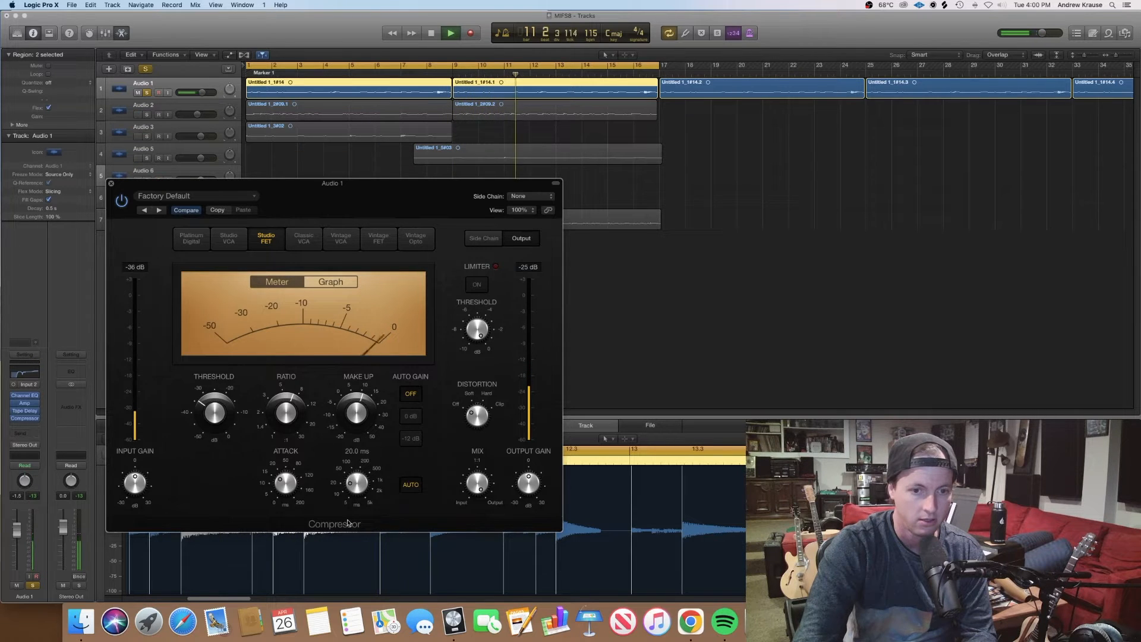
{"action": "left_click", "coordinate": [110, 182]}
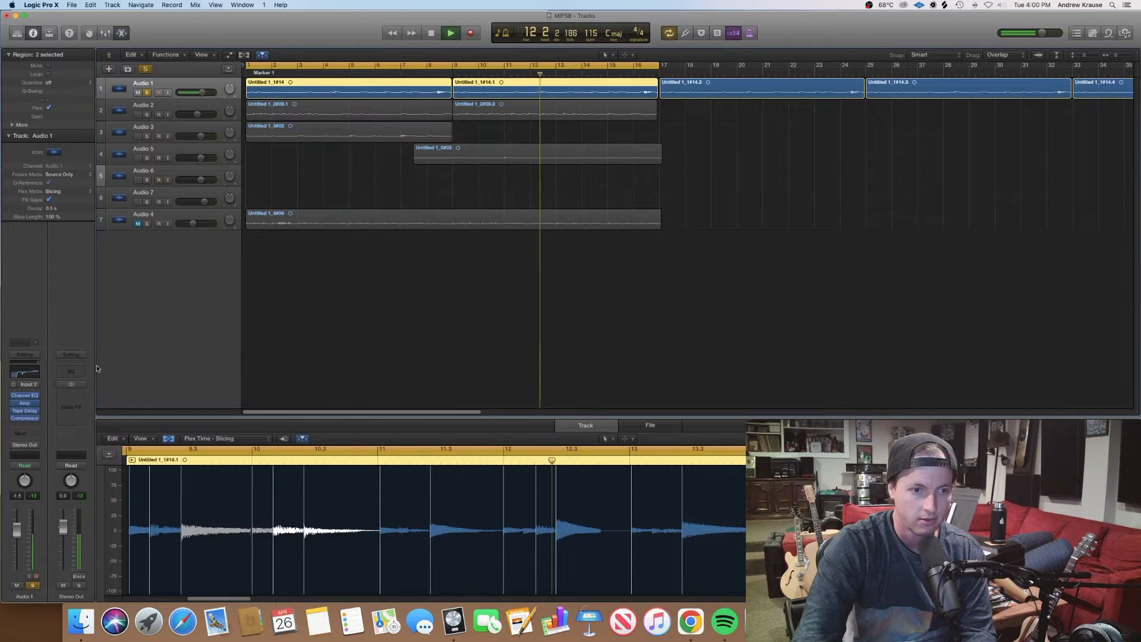
Insert a mono-to-stereo Chorus on Audio 1 after the compressor, deselect the regions and restart playback
{"action": "left_click", "coordinate": [25, 425]}
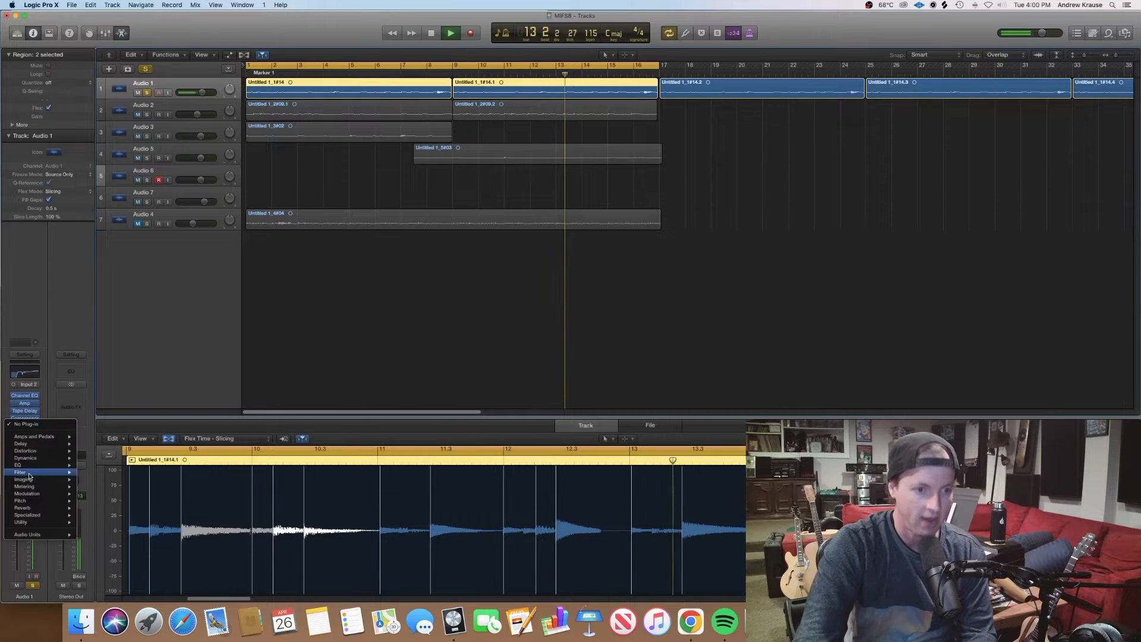
{"action": "mouse_move", "coordinate": [41, 494]}
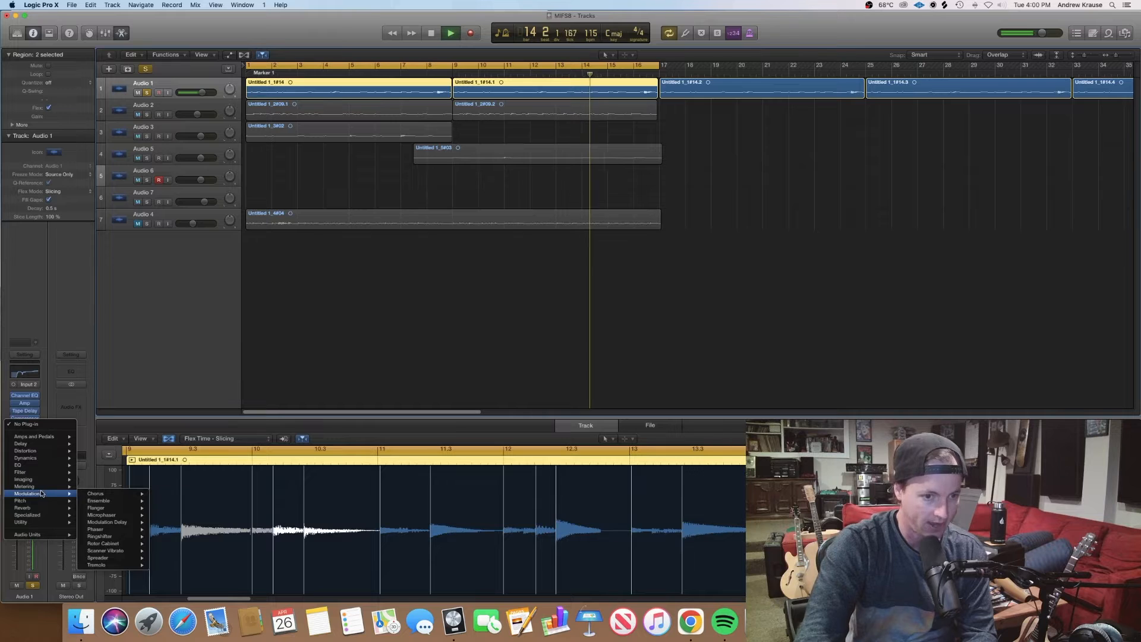
{"action": "mouse_move", "coordinate": [101, 515]}
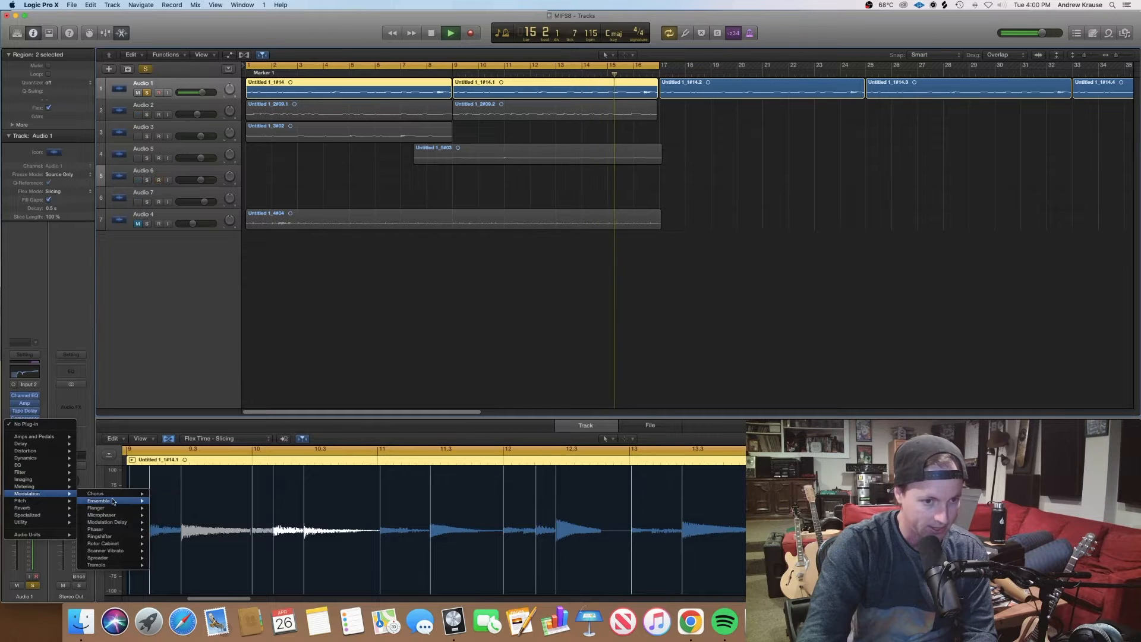
{"action": "mouse_move", "coordinate": [118, 494]}
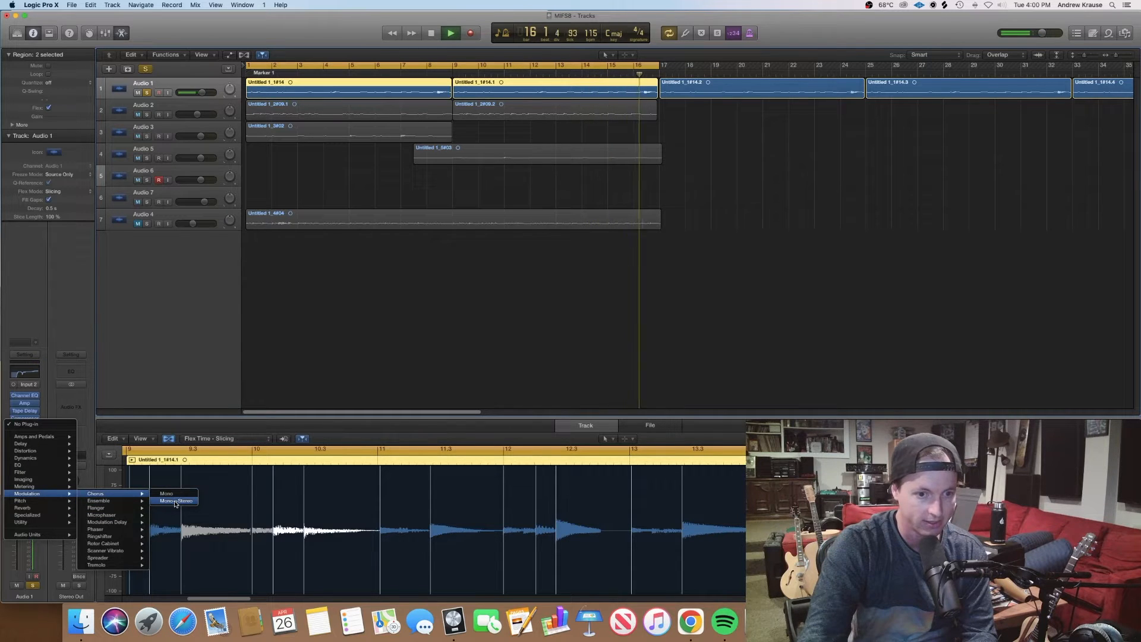
{"action": "left_click", "coordinate": [174, 501]}
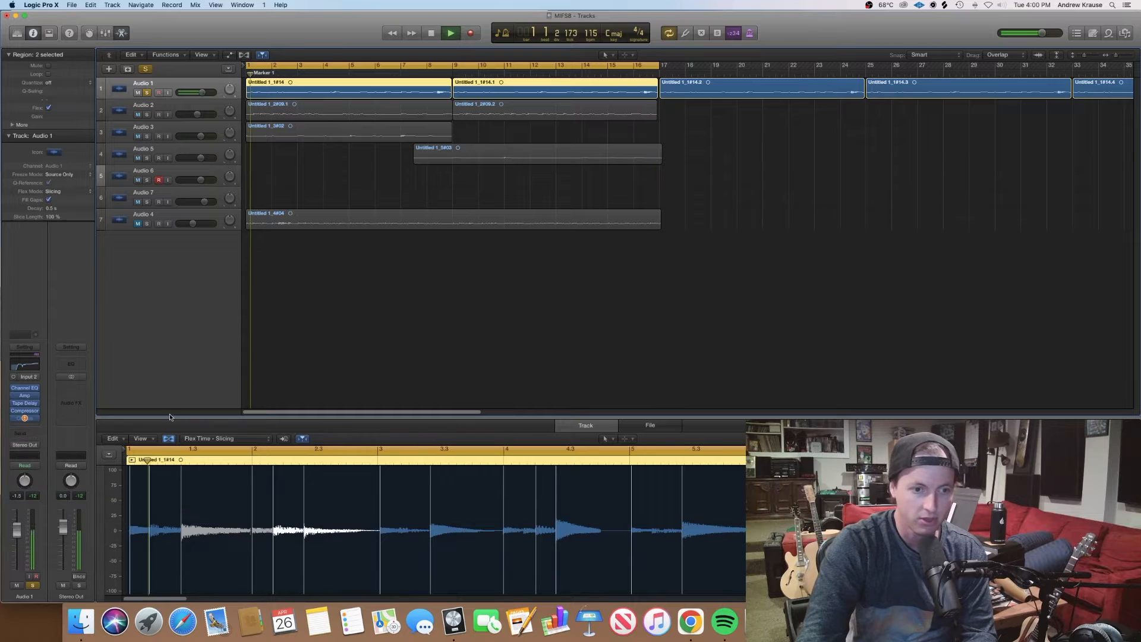
{"action": "key", "text": "space"}
{"action": "left_click", "coordinate": [277, 331]}
{"action": "key", "text": "space"}
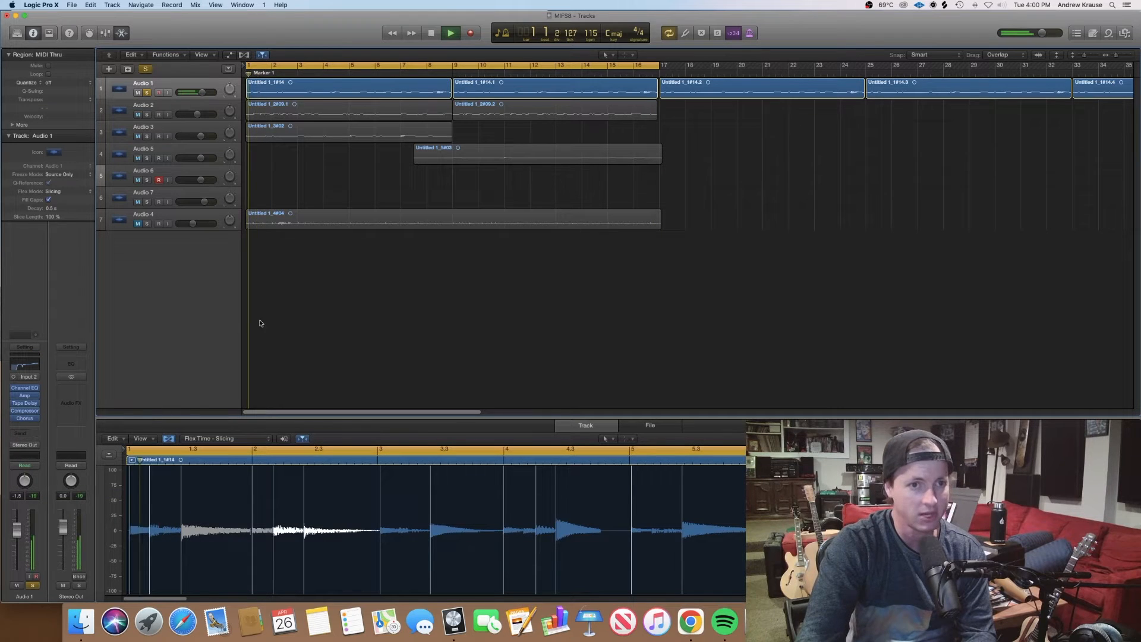
Tune Audio 1's Chorus during playback to a rate of 0.466 Hz, intensity 14% and mix 31%, and close it
{"action": "left_click", "coordinate": [24, 418]}
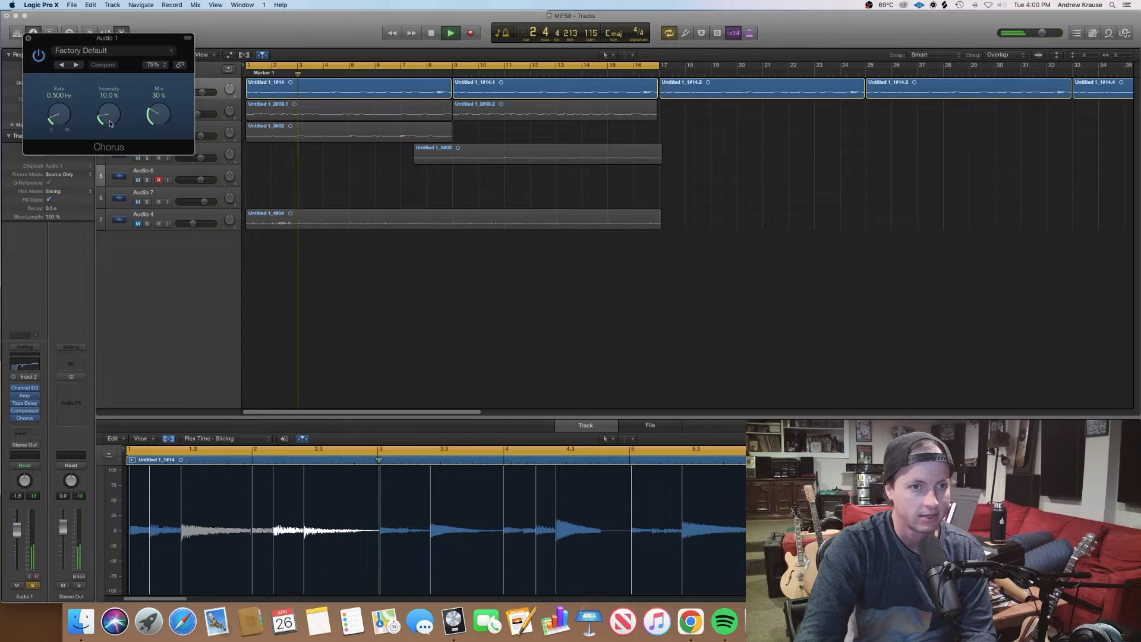
{"action": "left_click_drag", "start_coordinate": [108, 113], "coordinate": [107, 80]}
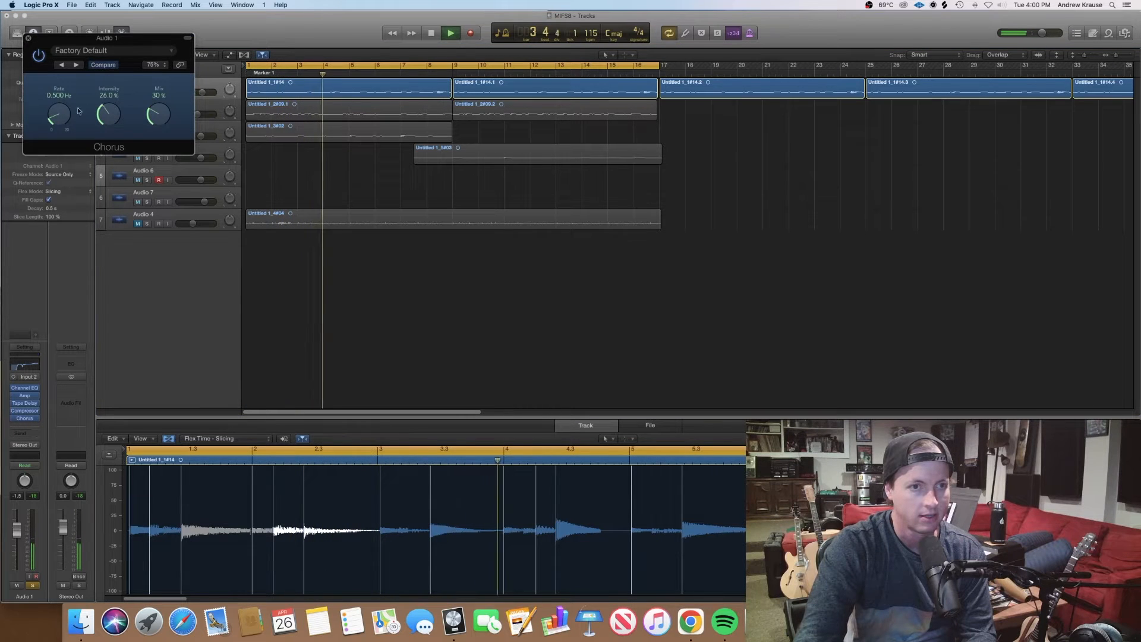
{"action": "left_click_drag", "start_coordinate": [64, 114], "coordinate": [67, 96]}
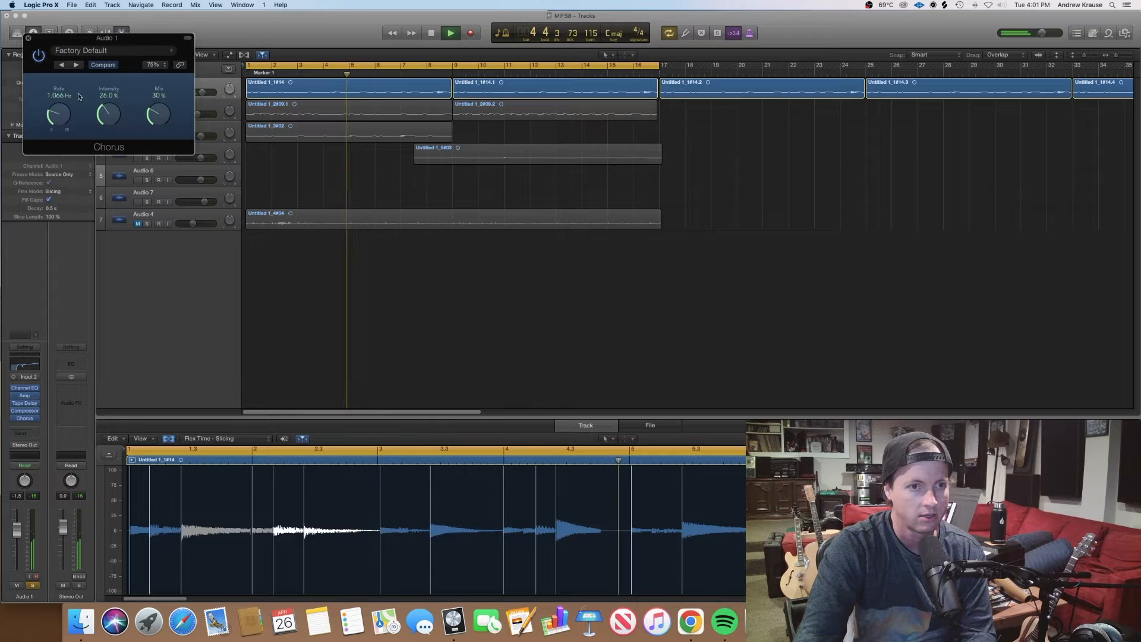
{"action": "mouse_move", "coordinate": [158, 113]}
{"action": "left_mouse_down"}
{"action": "mouse_move", "coordinate": [156, 63]}
{"action": "mouse_move", "coordinate": [157, 107]}
{"action": "left_mouse_up"}
{"action": "left_click_drag", "start_coordinate": [59, 113], "coordinate": [155, 124]}
{"action": "left_click_drag", "start_coordinate": [55, 118], "coordinate": [158, 109]}
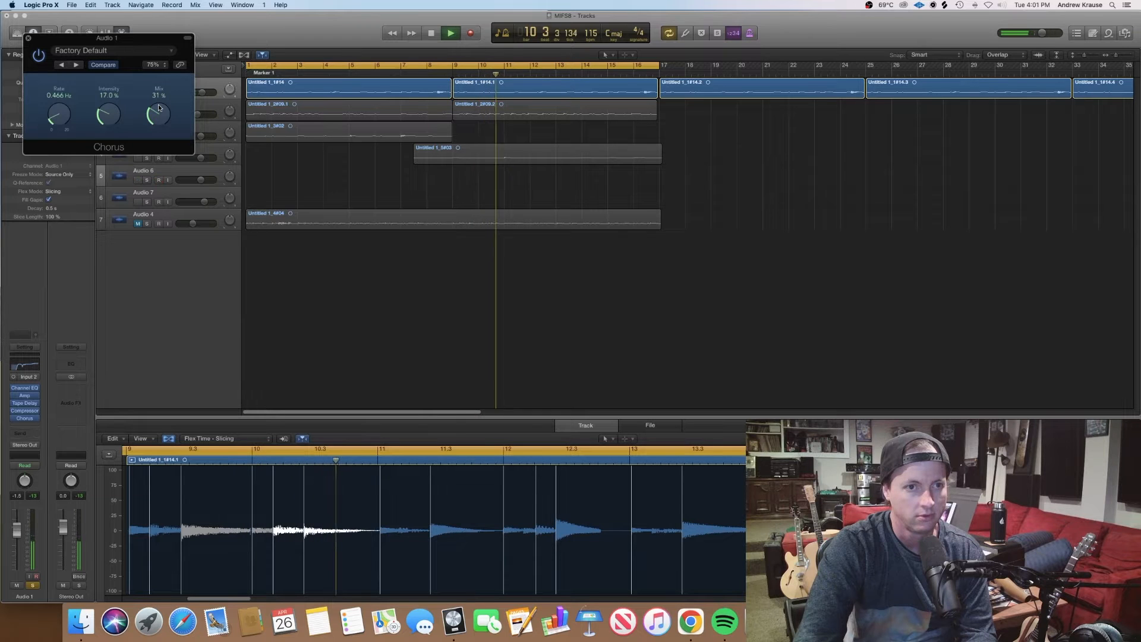
{"action": "left_click_drag", "start_coordinate": [112, 119], "coordinate": [112, 124]}
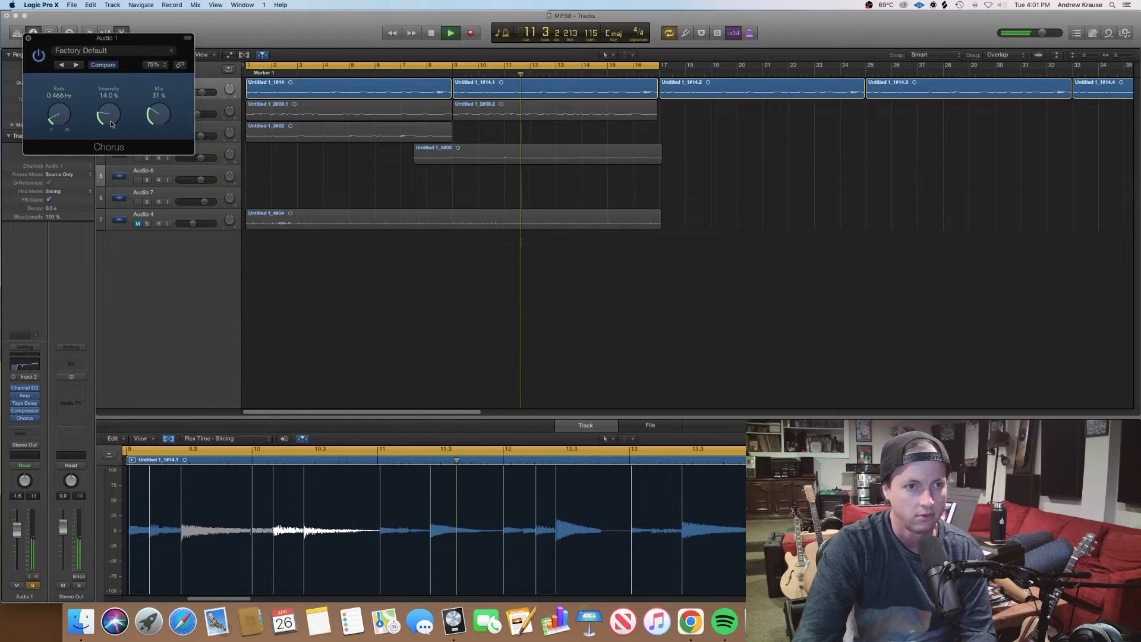
{"action": "left_click", "coordinate": [28, 38]}
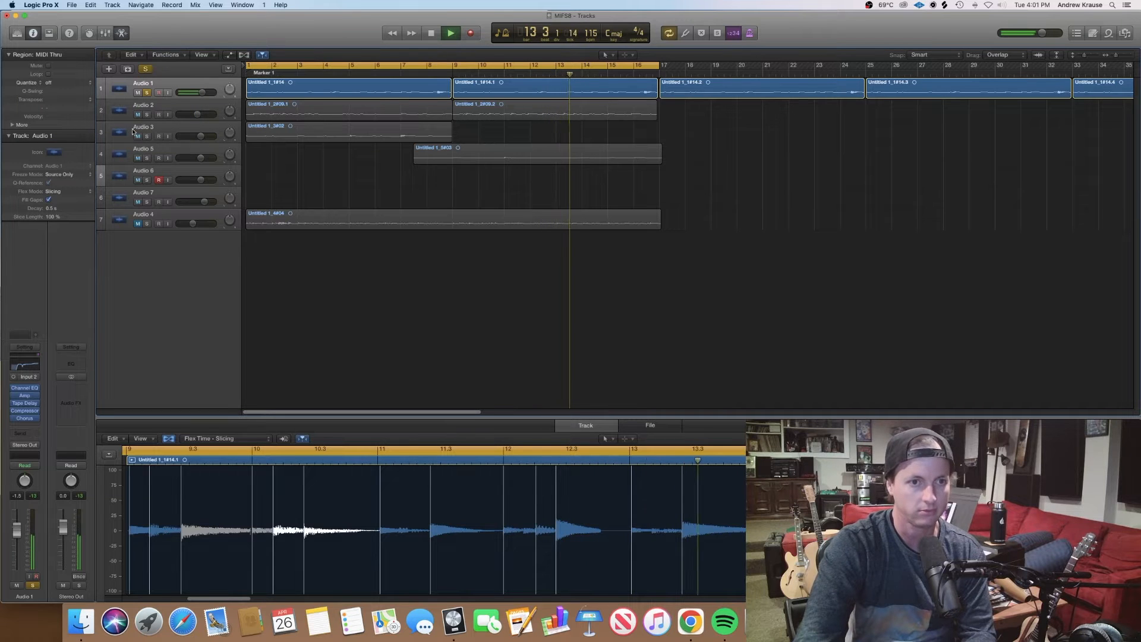
Stop playback, solo Audio 2 instead of Audio 1 and select the Audio 2 track
{"action": "left_click", "coordinate": [151, 108]}
{"action": "left_click", "coordinate": [147, 114]}
{"action": "left_click", "coordinate": [151, 98]}
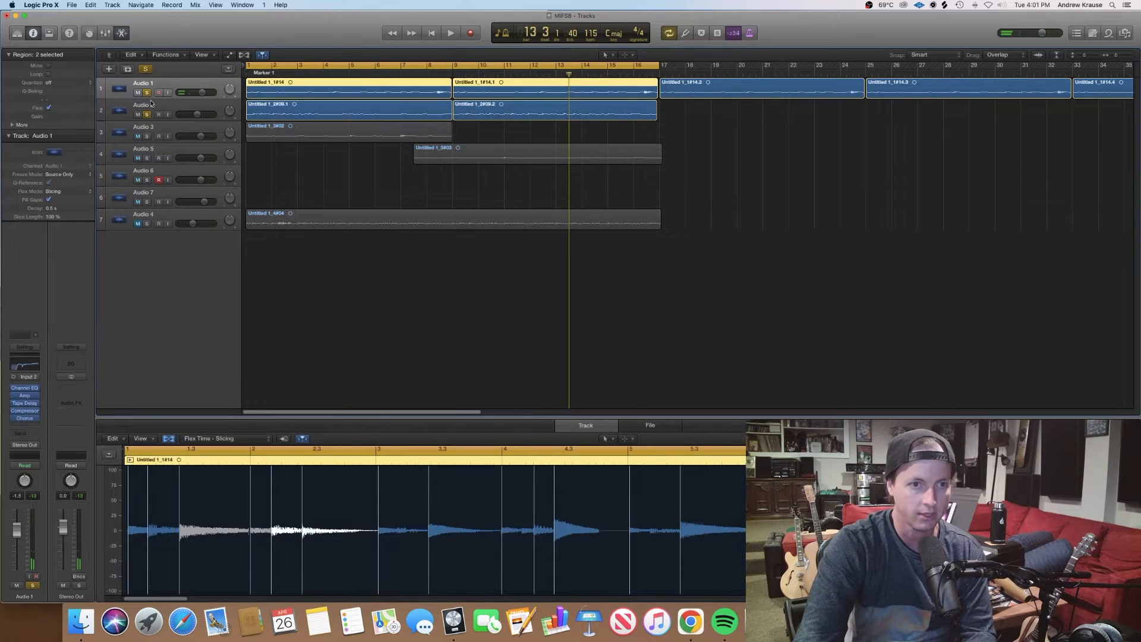
{"action": "left_click", "coordinate": [147, 93]}
{"action": "left_click", "coordinate": [147, 106]}
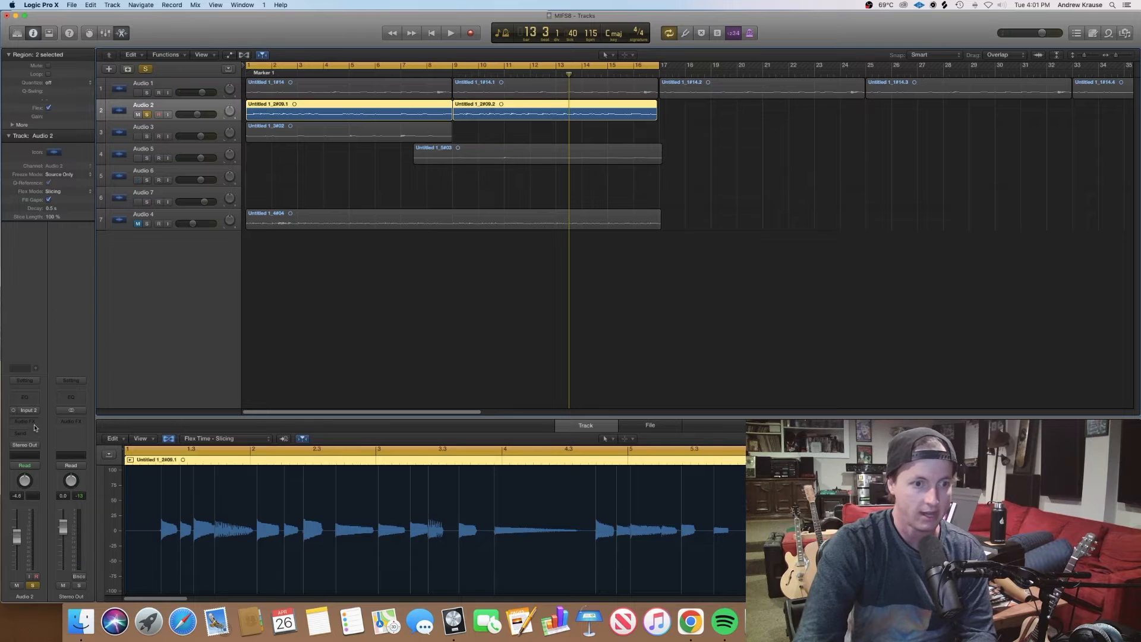
Insert Native Instruments' Guitar Rig 5 FX as mono-to-stereo on Audio 2 and show its amplifier components
{"action": "left_click", "coordinate": [29, 422]}
{"action": "mouse_move", "coordinate": [35, 530]}
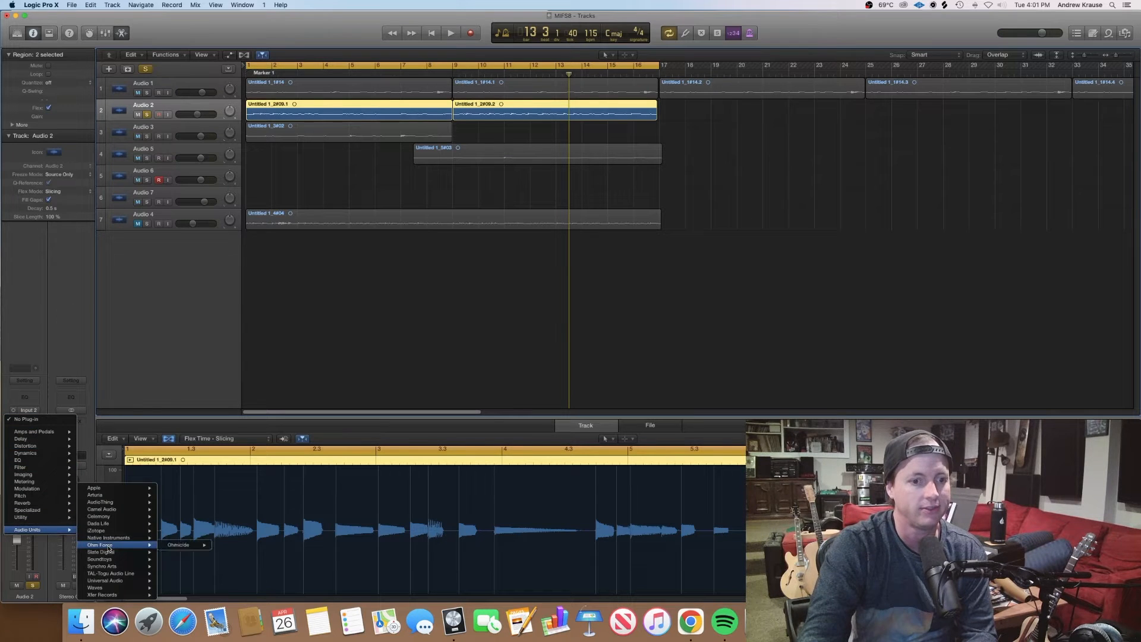
{"action": "mouse_move", "coordinate": [113, 538]}
{"action": "mouse_move", "coordinate": [190, 530]}
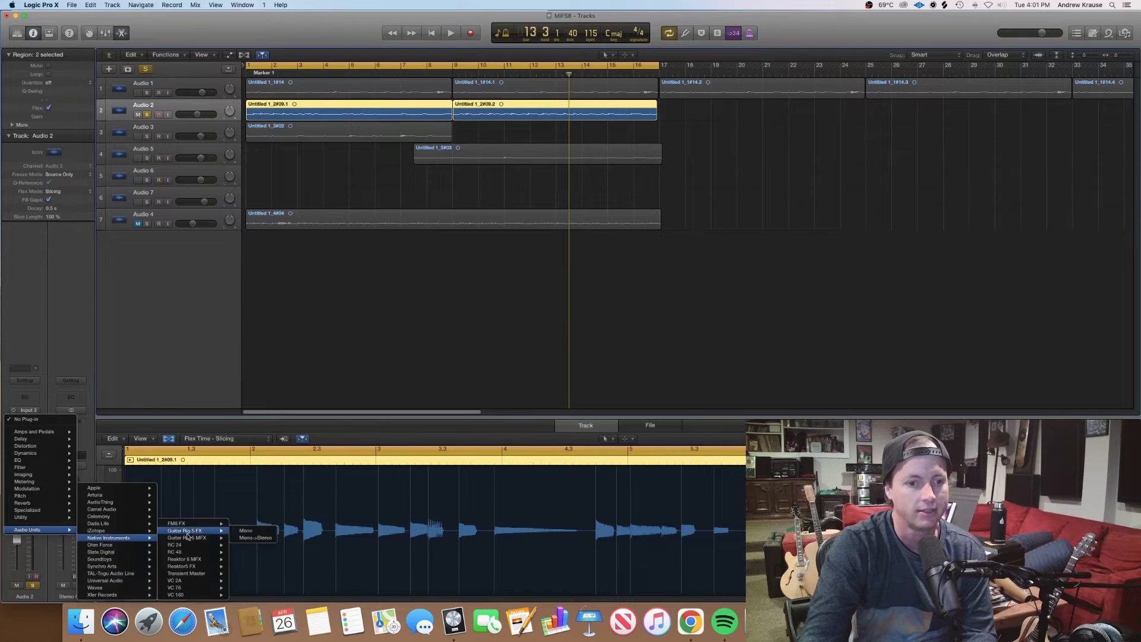
{"action": "left_click", "coordinate": [257, 539]}
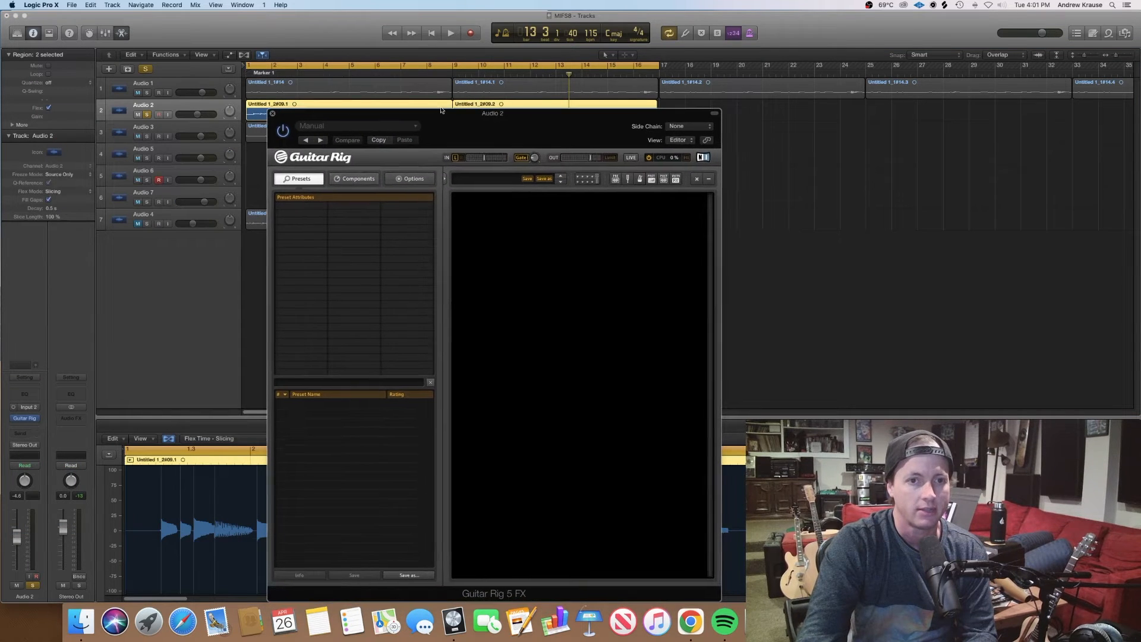
{"action": "left_click", "coordinate": [353, 178]}
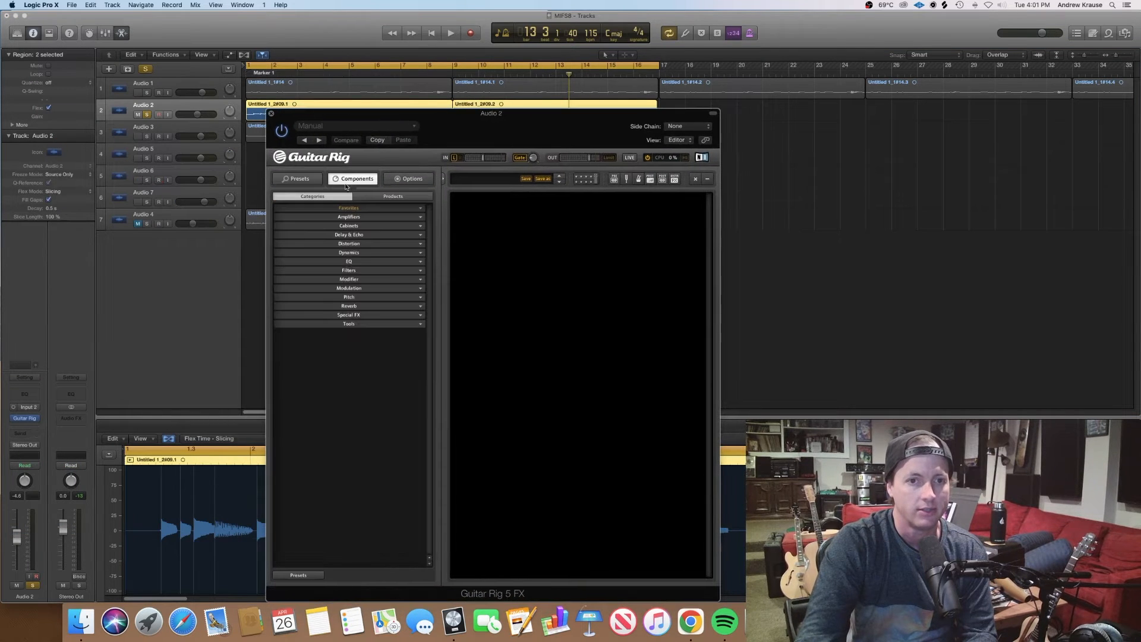
{"action": "left_click", "coordinate": [328, 217]}
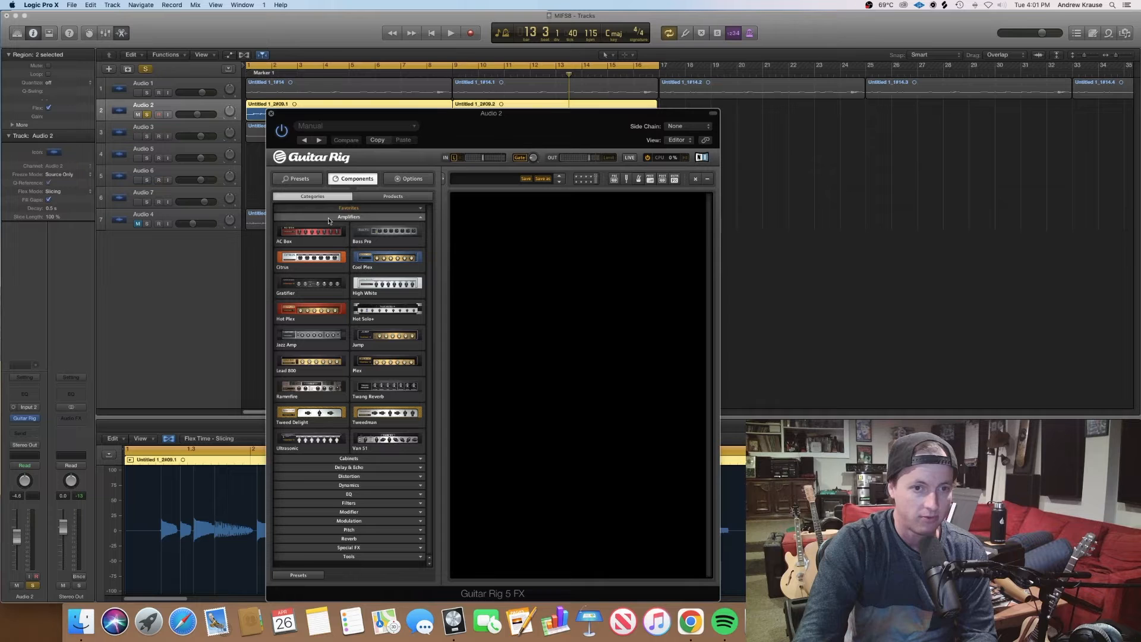
Insert a Channel EQ on Audio 2, place it before Guitar Rig and open its settings
{"action": "left_click", "coordinate": [19, 395]}
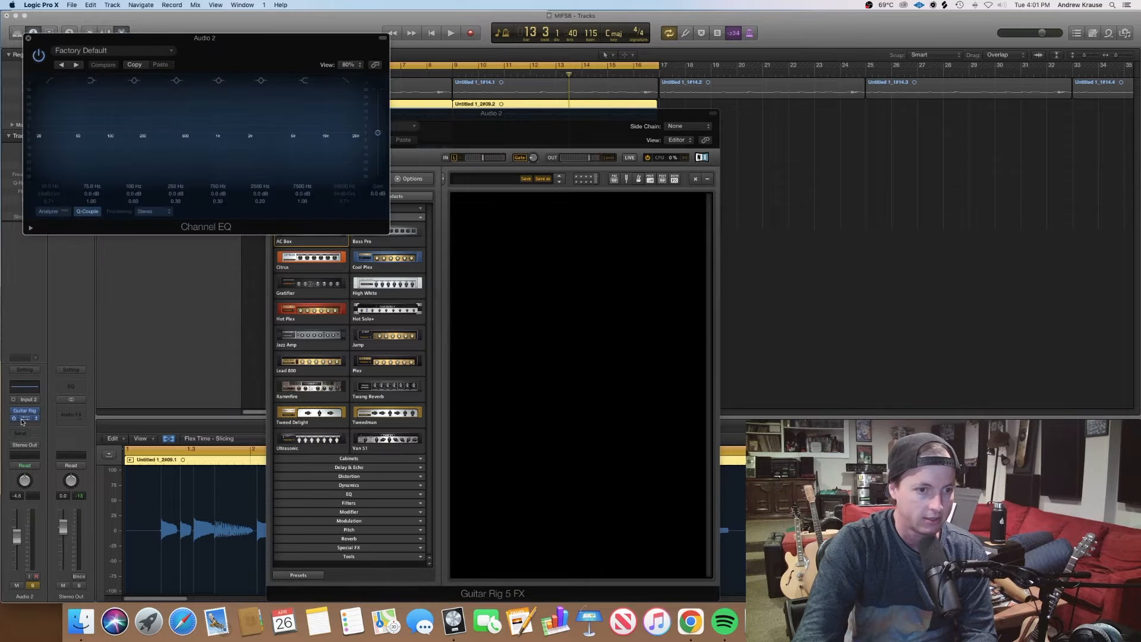
{"action": "left_click_drag", "start_coordinate": [24, 409], "coordinate": [24, 410]}
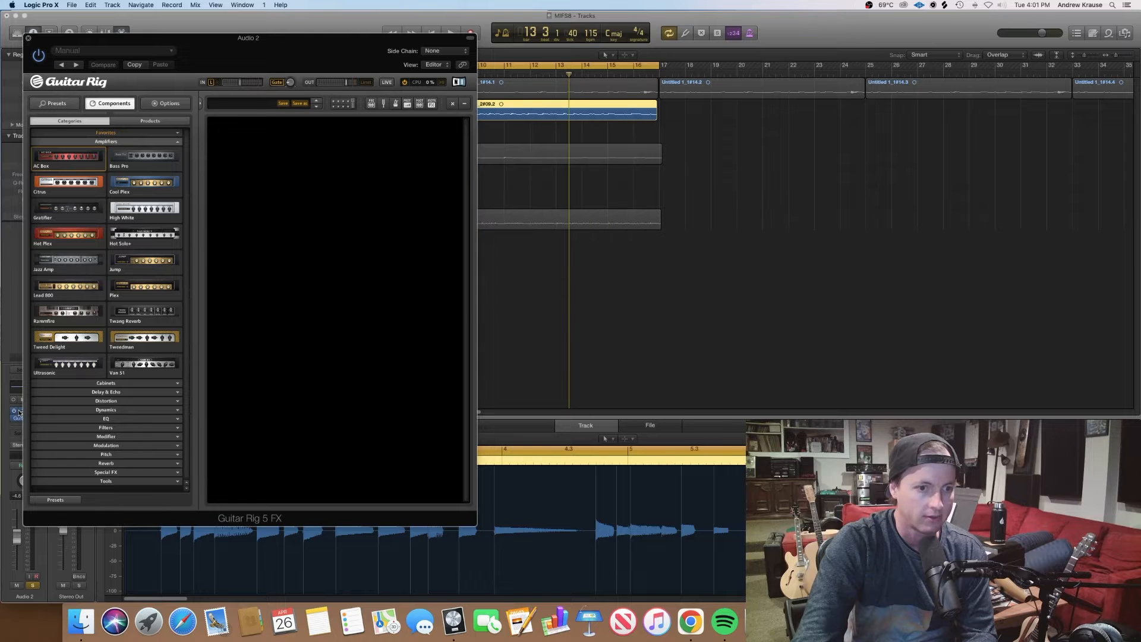
{"action": "left_click", "coordinate": [19, 411]}
Set Audio 2's EQ to a 48 dB/Oct low cut at about 98 Hz with a gentle low-mid dip, and close it
{"action": "left_click", "coordinate": [284, 259]}
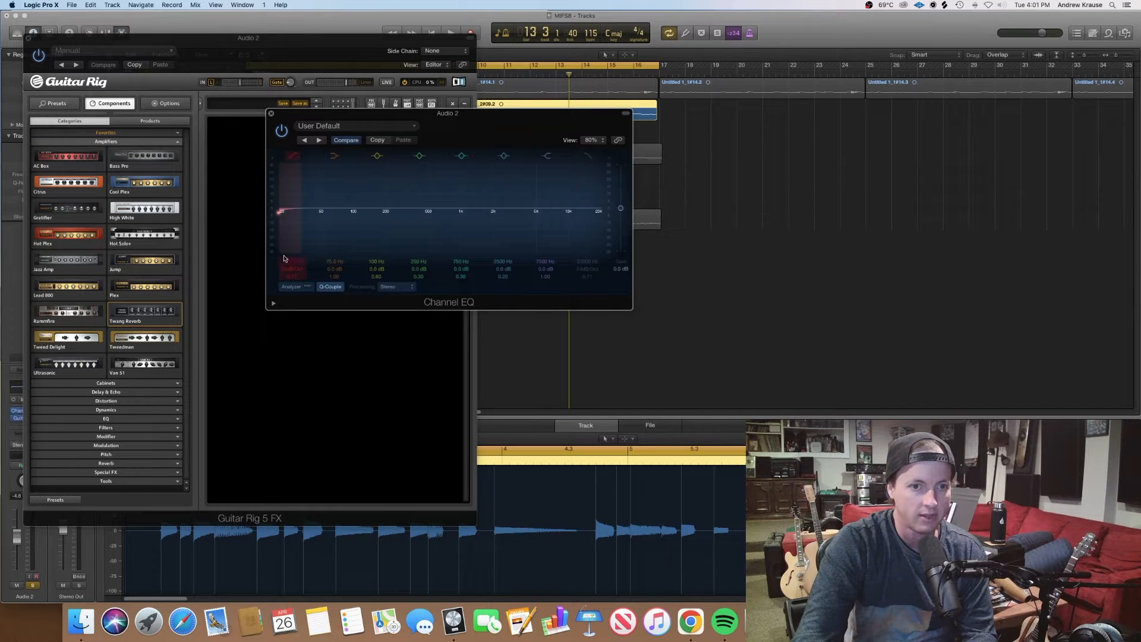
{"action": "left_click_drag", "start_coordinate": [291, 212], "coordinate": [366, 212]}
{"action": "left_click_drag", "start_coordinate": [290, 266], "coordinate": [289, 243]}
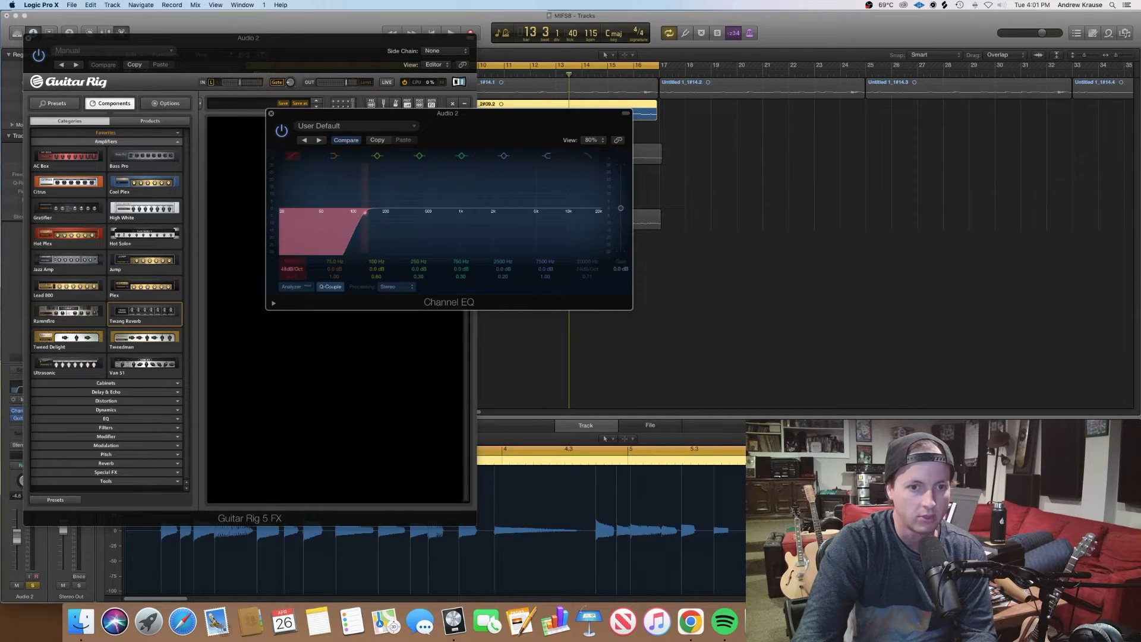
{"action": "left_click_drag", "start_coordinate": [423, 213], "coordinate": [378, 213]}
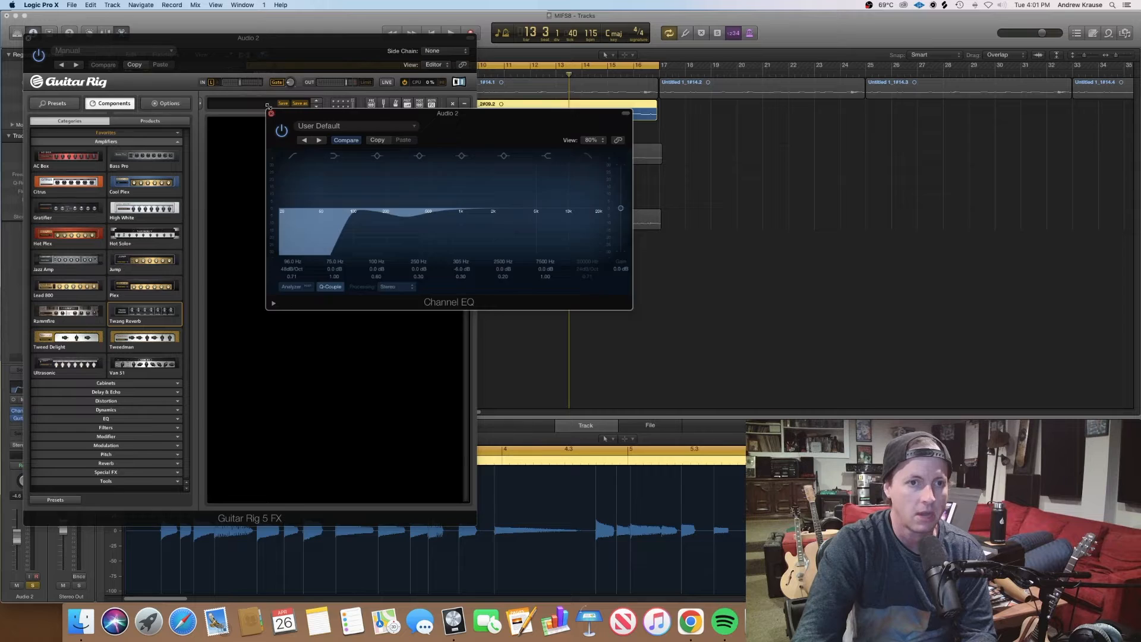
{"action": "left_click", "coordinate": [272, 114]}
Load the Citrus amplifier during playback, and balance Audio 2 at -2.4 dB with Audio 1 soloed alongside it
{"action": "key", "text": "space"}
{"action": "left_click_drag", "start_coordinate": [271, 262], "coordinate": [436, 272]}
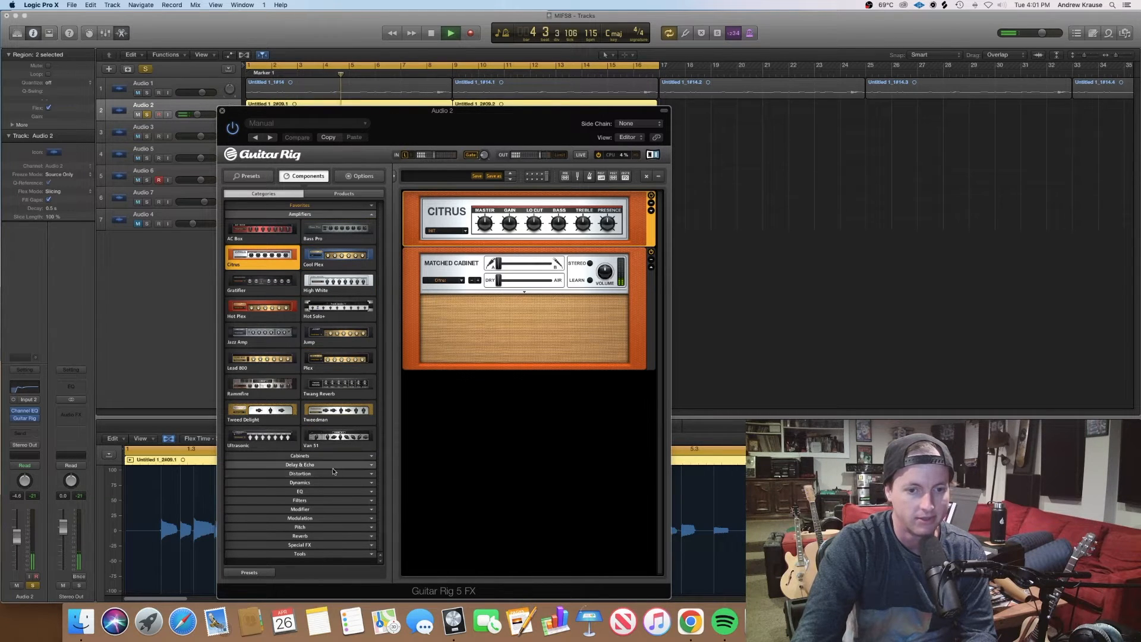
{"action": "left_click", "coordinate": [148, 88]}
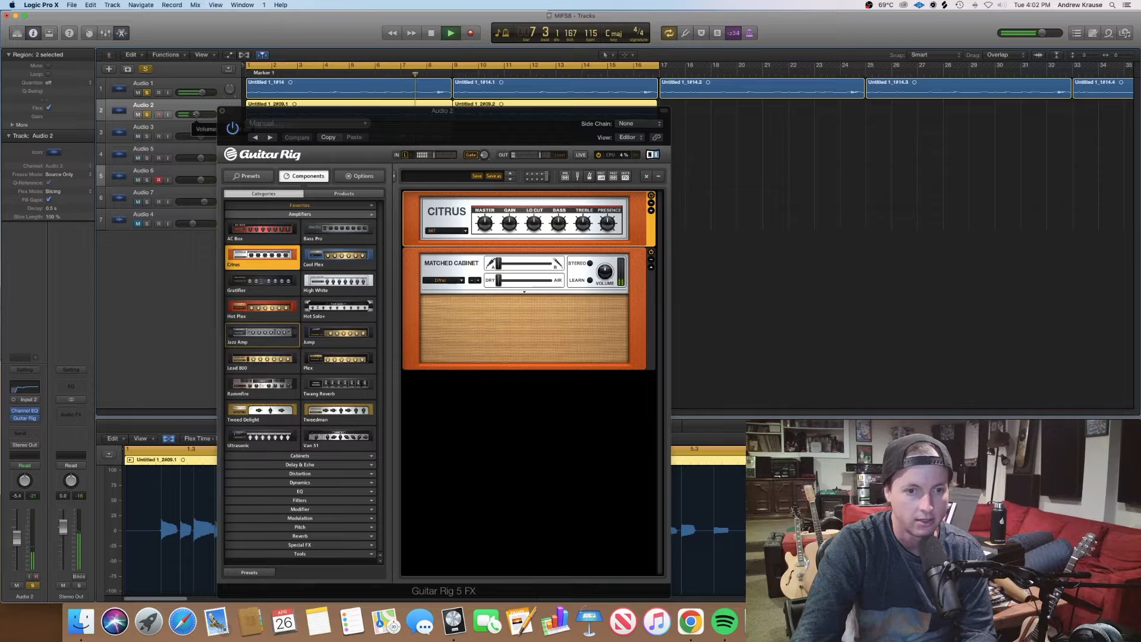
{"action": "left_click_drag", "start_coordinate": [202, 93], "coordinate": [203, 93]}
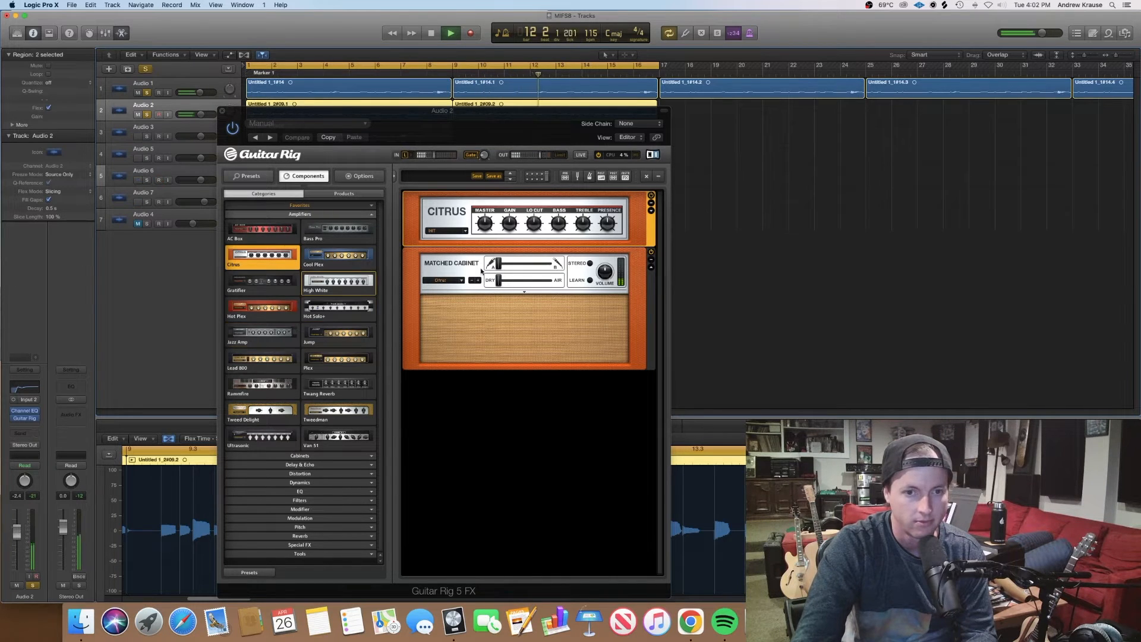
Remove the Citrus amplifier and its matched cabinet from the Guitar Rig rack
{"action": "left_click", "coordinate": [456, 216]}
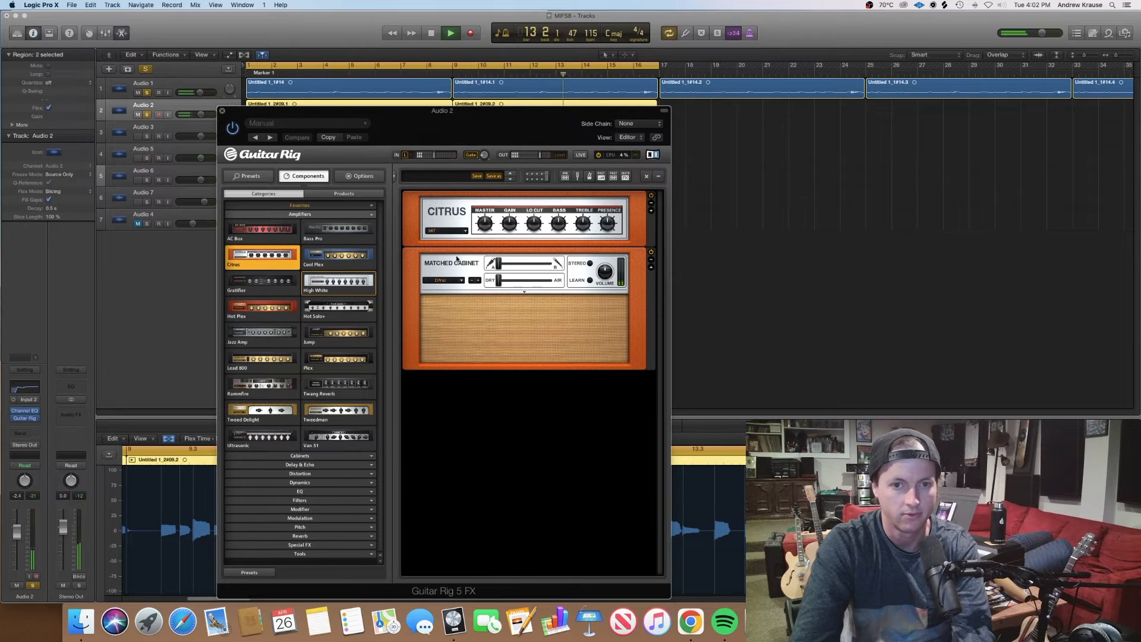
{"action": "left_click", "coordinate": [456, 262]}
{"action": "key", "text": "Delete"}
{"action": "left_click", "coordinate": [456, 221]}
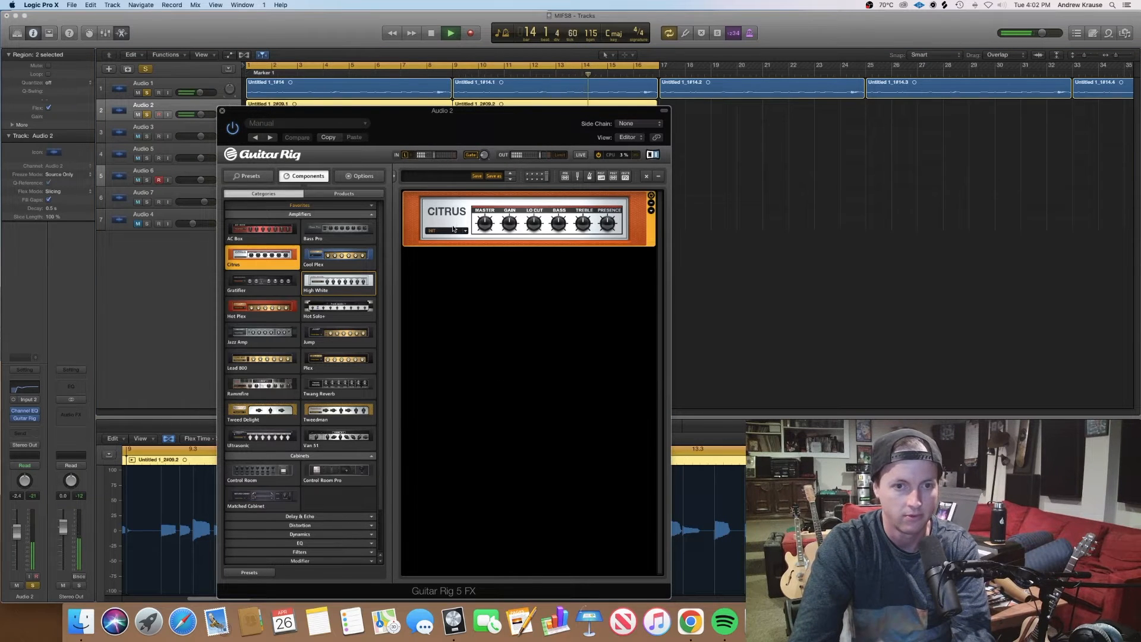
{"action": "key", "text": "Delete"}
Load the Jazz Amp, and raise its matched cabinet's dry/air balance to about halfway with only Audio 2 soloed
{"action": "left_click_drag", "start_coordinate": [280, 343], "coordinate": [446, 315]}
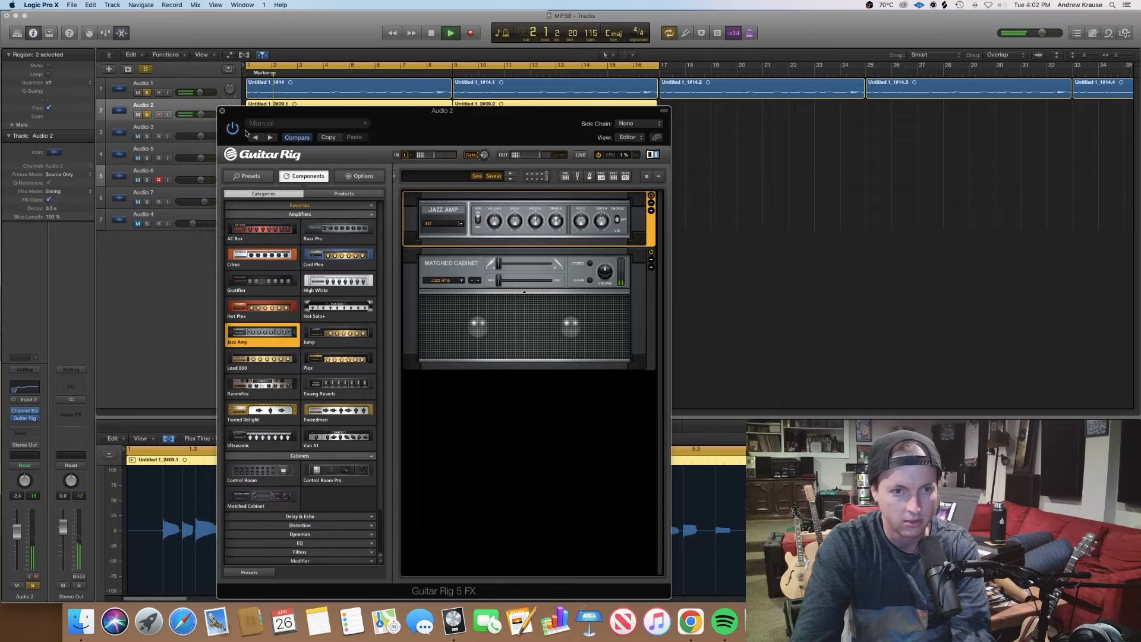
{"action": "left_click", "coordinate": [147, 94]}
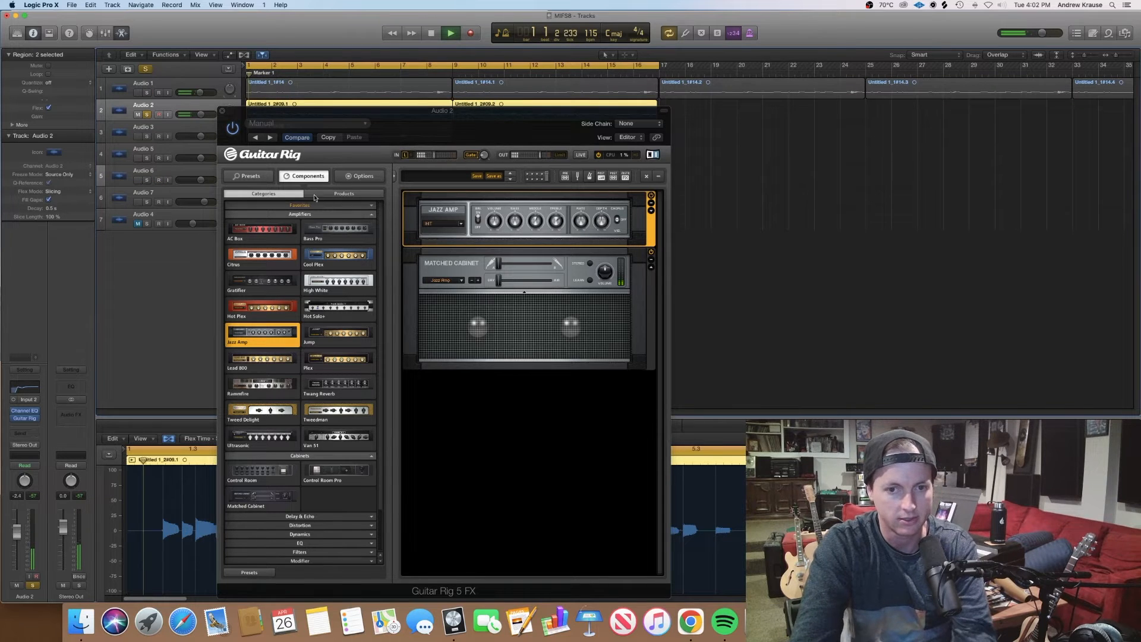
{"action": "left_click_drag", "start_coordinate": [502, 283], "coordinate": [532, 287]}
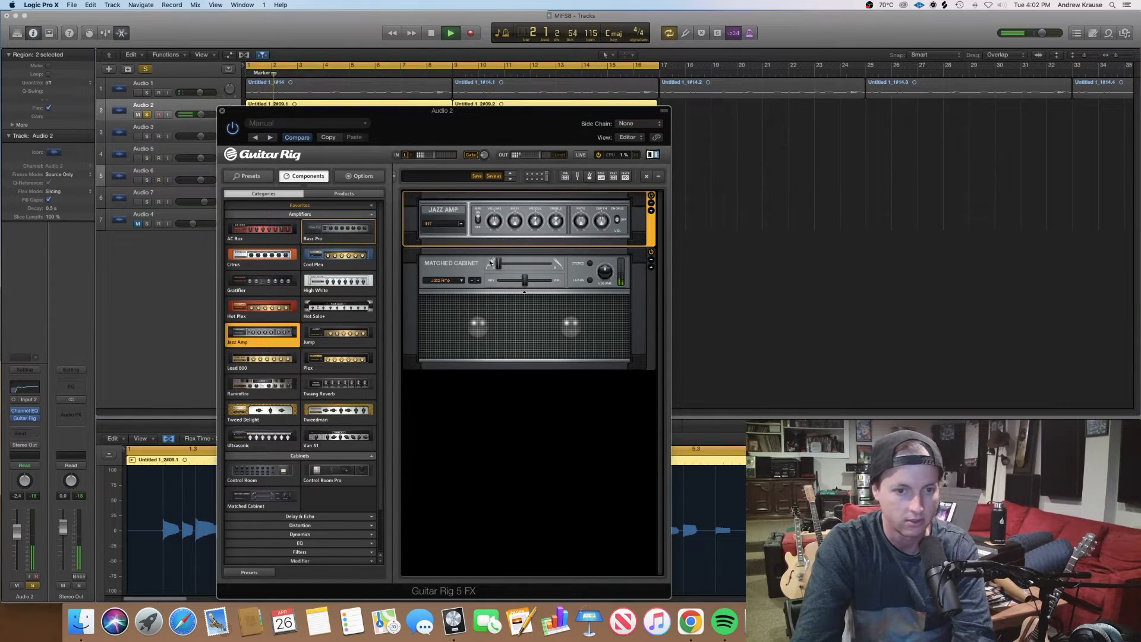
Add the Noise Reduction dynamics module to the rack after the matched cabinet
{"action": "left_click", "coordinate": [313, 536]}
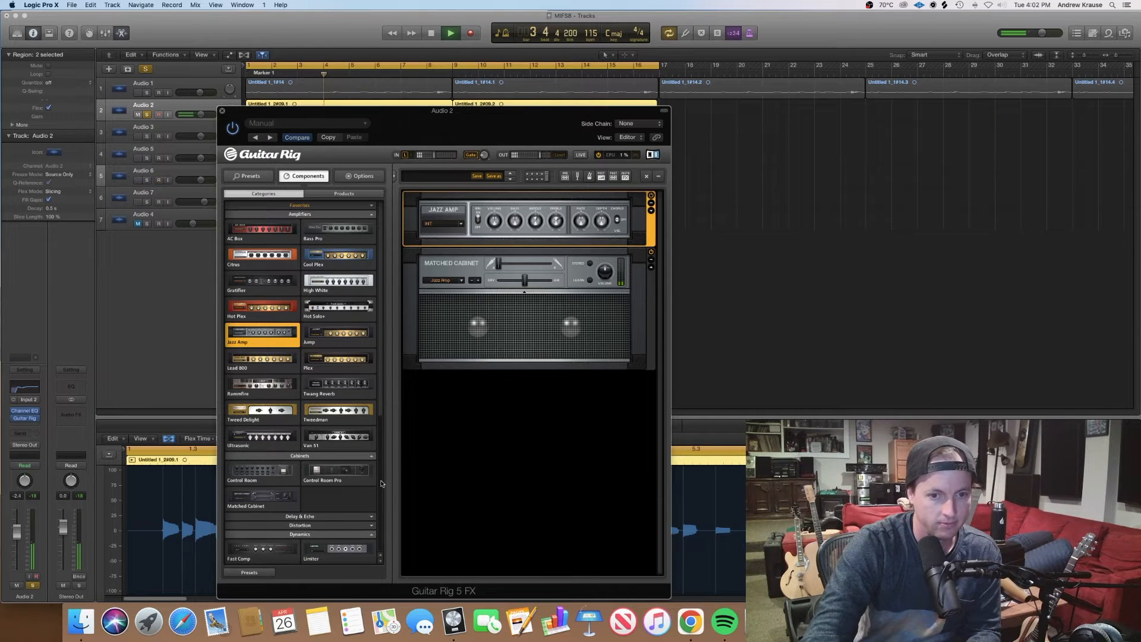
{"action": "scroll", "coordinate": [382, 483], "scroll_direction": "down", "scroll_amount": 5}
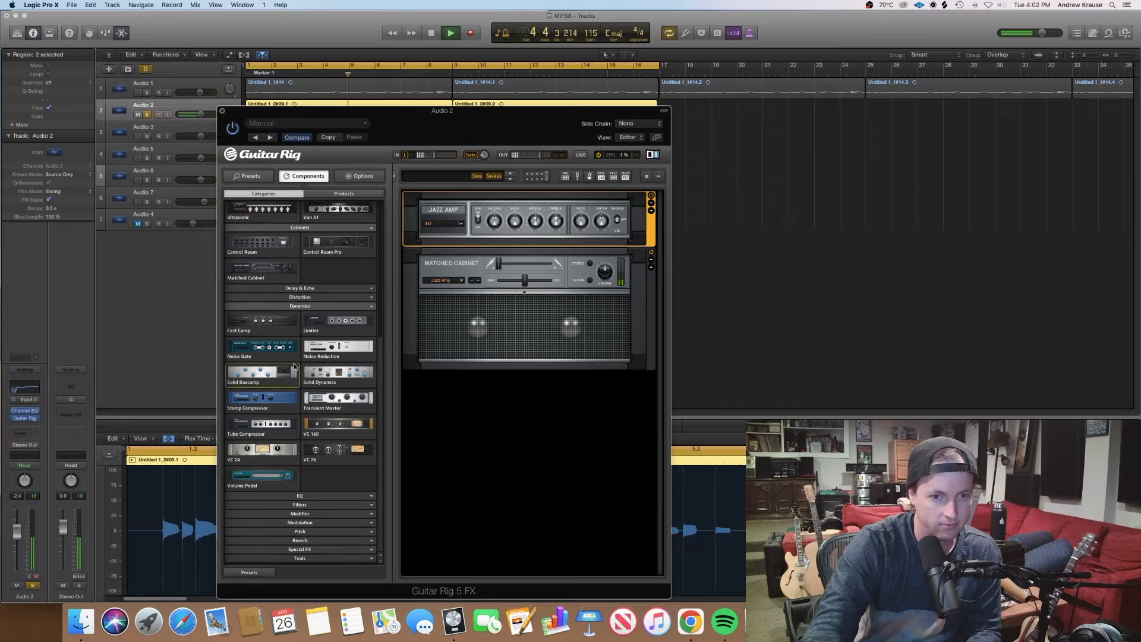
{"action": "left_click_drag", "start_coordinate": [338, 348], "coordinate": [490, 443]}
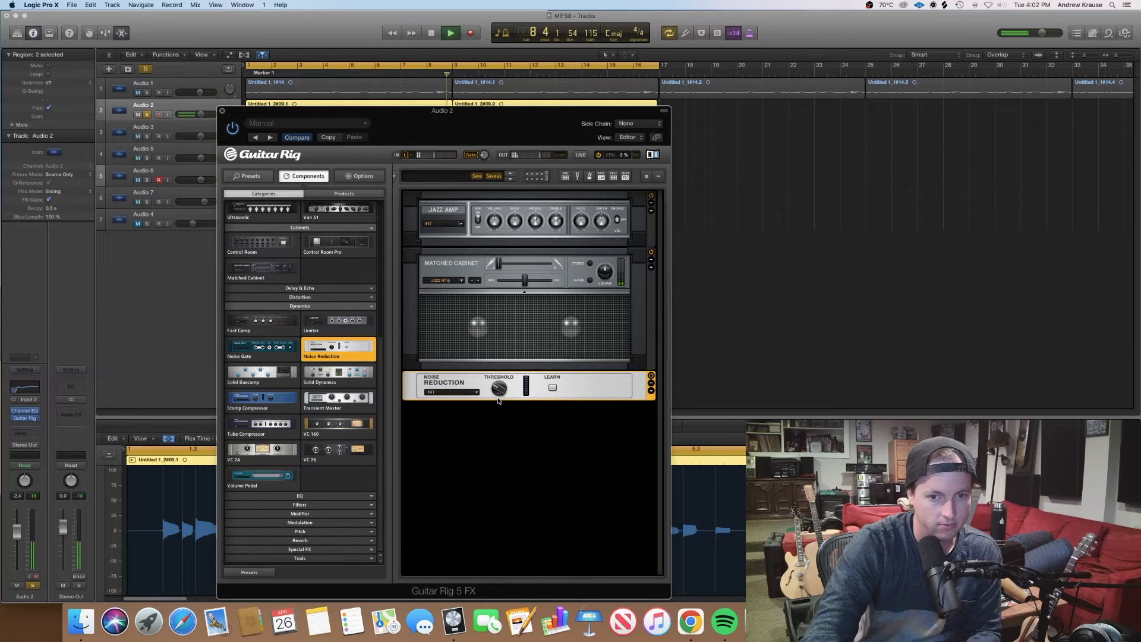
Add the PsycheDelay module to the rack after Noise Reduction
{"action": "left_click", "coordinate": [312, 513]}
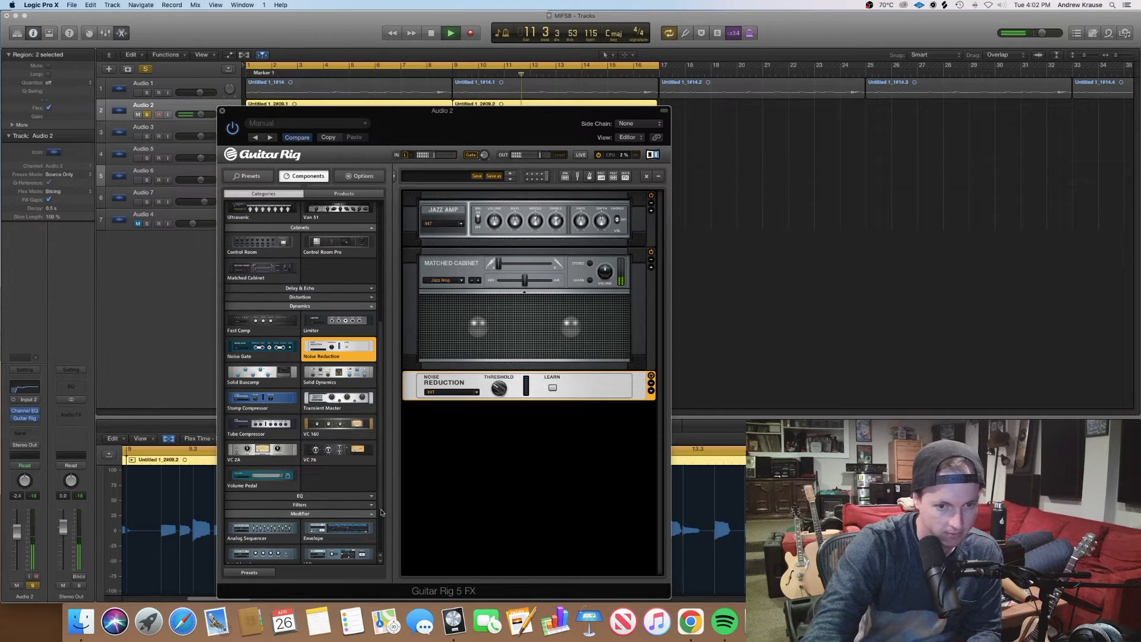
{"action": "scroll", "coordinate": [383, 504], "scroll_direction": "down", "scroll_amount": 3}
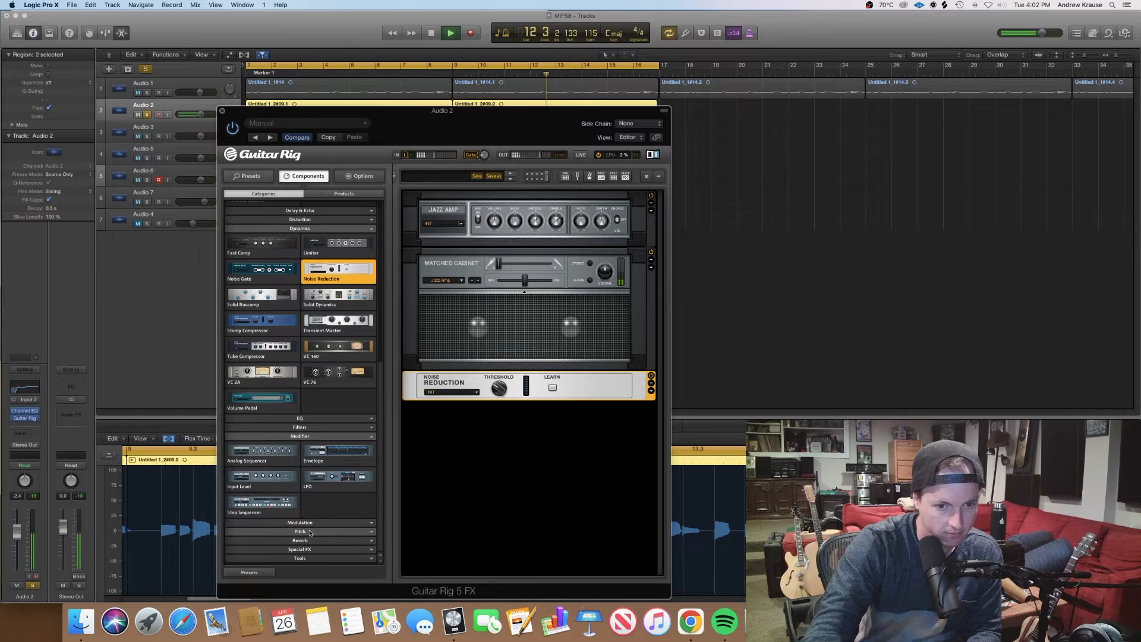
{"action": "left_click", "coordinate": [300, 210]}
{"action": "left_click_drag", "start_coordinate": [338, 226], "coordinate": [513, 443]}
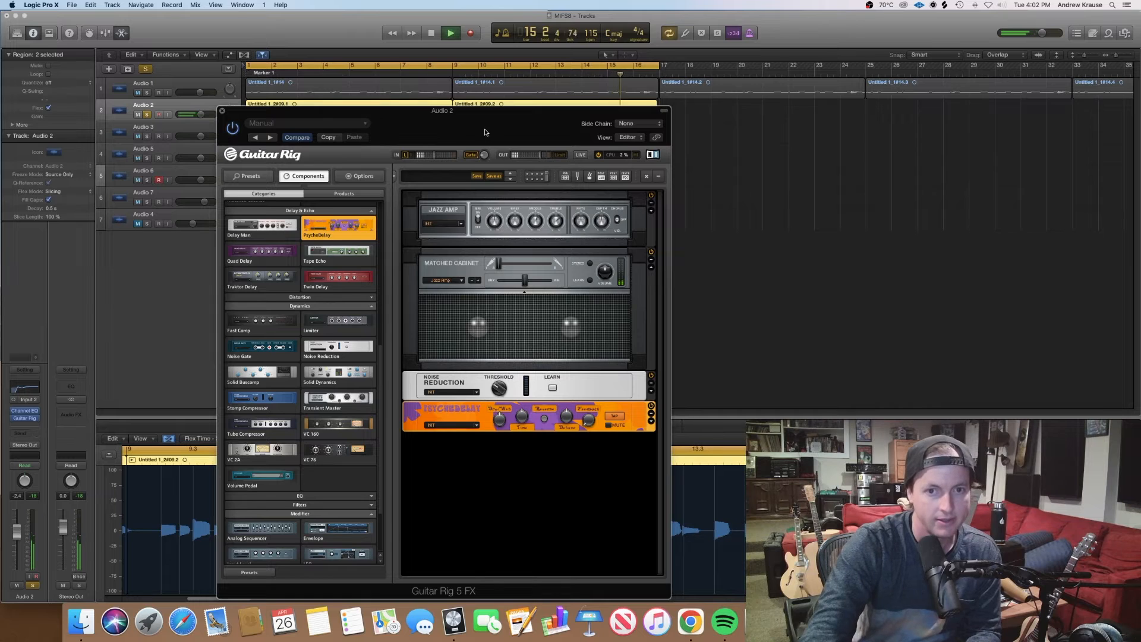
Set PsycheDelay's mix to 75% dry / 25% wet and adjust its delay time during playback
{"action": "left_click_drag", "start_coordinate": [486, 126], "coordinate": [482, 54]}
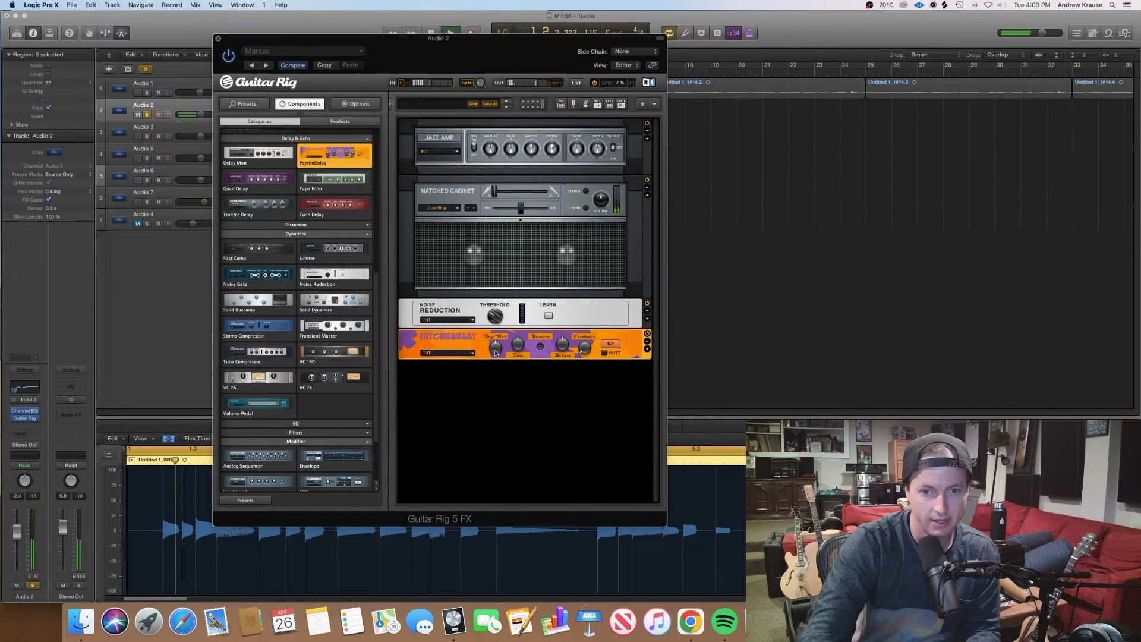
{"action": "left_click_drag", "start_coordinate": [495, 353], "coordinate": [495, 348]}
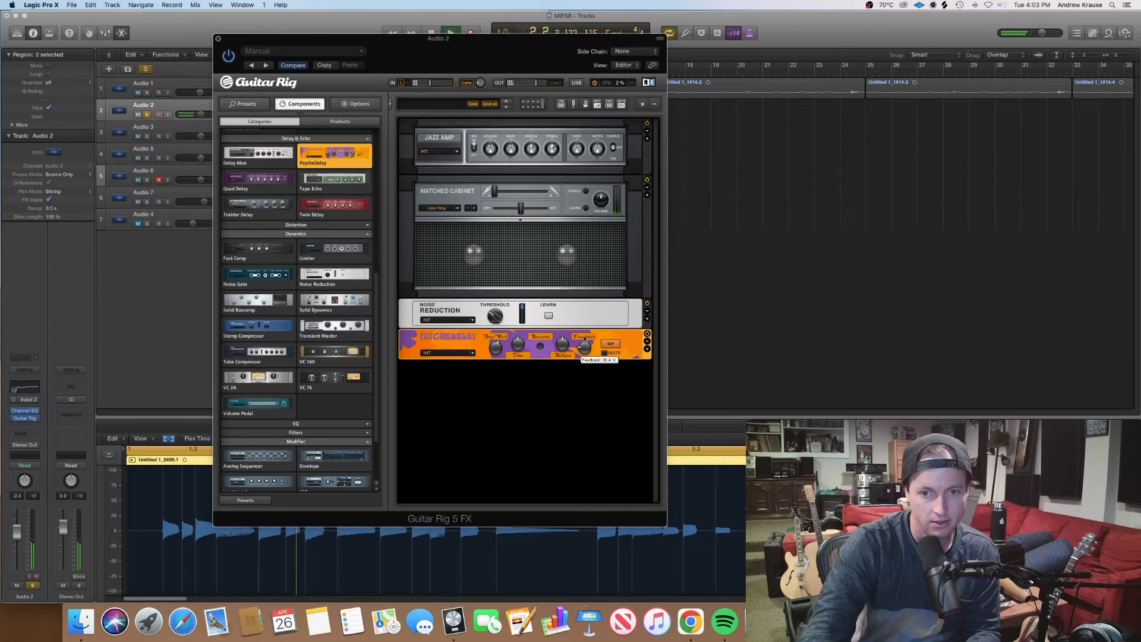
{"action": "left_click_drag", "start_coordinate": [522, 344], "coordinate": [525, 357]}
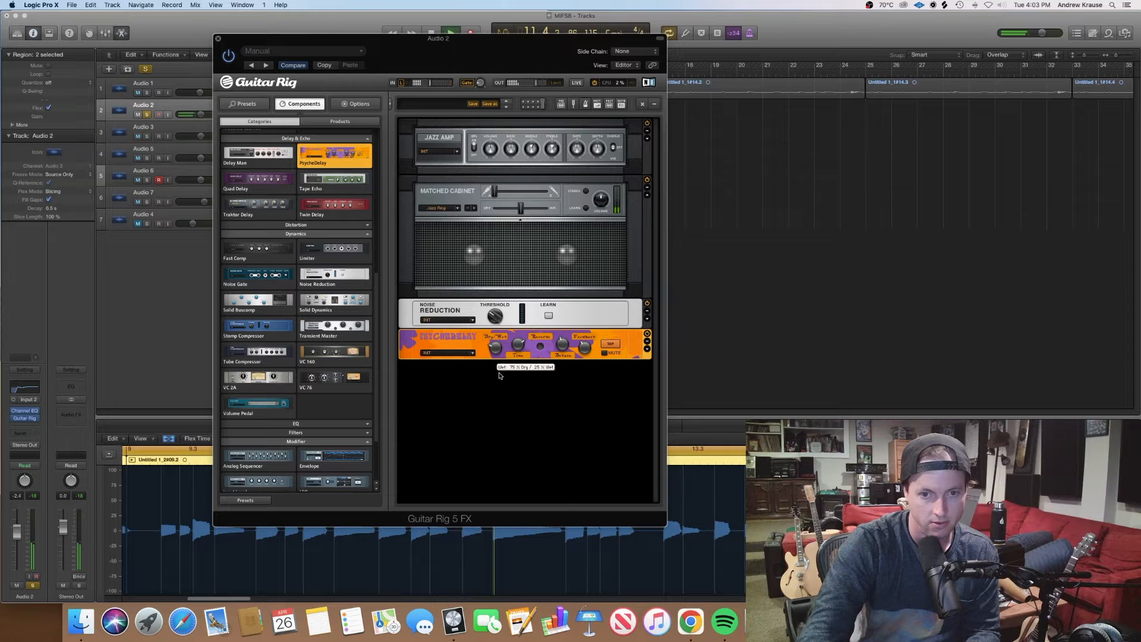
Close Guitar Rig and lower Audio 2's volume to about -3.8 dB during playback
{"action": "left_click", "coordinate": [218, 38]}
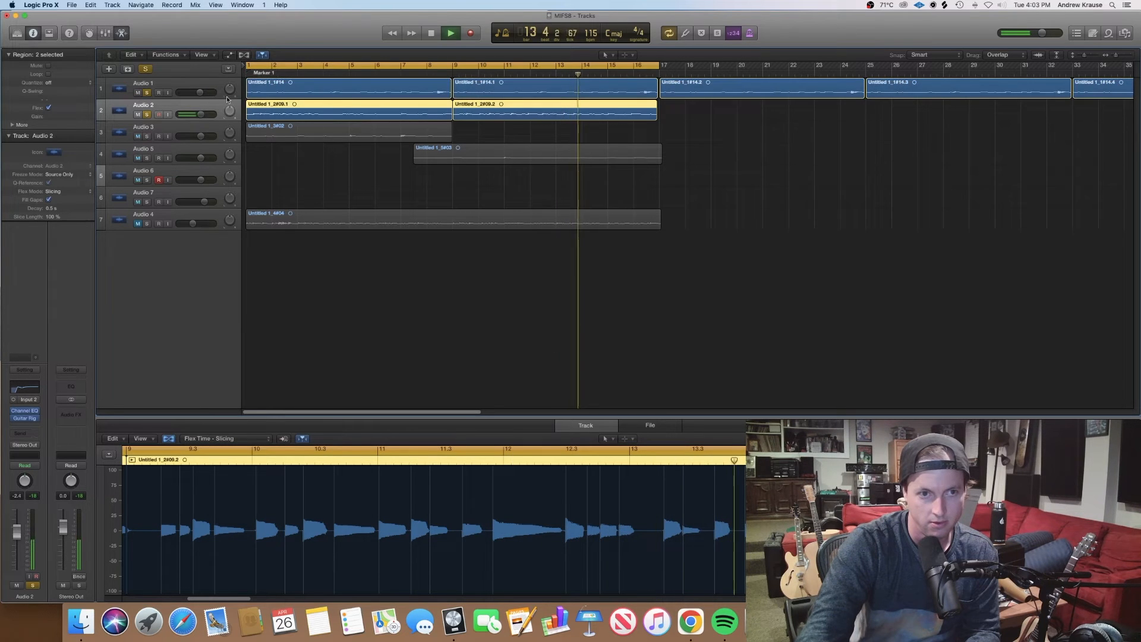
{"action": "left_click_drag", "start_coordinate": [204, 118], "coordinate": [197, 119]}
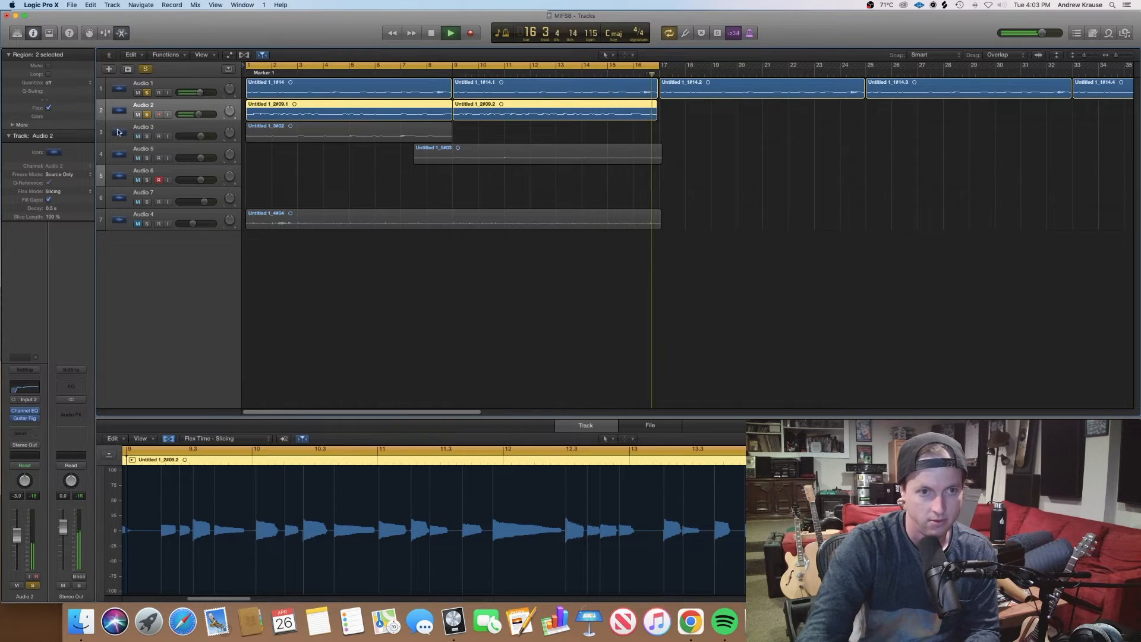
Stop playback and leave only Audio 3 soloed by removing the solos from Audio 1 and Audio 2
{"action": "left_click", "coordinate": [174, 131]}
{"action": "key", "text": "space"}
{"action": "left_click", "coordinate": [146, 136]}
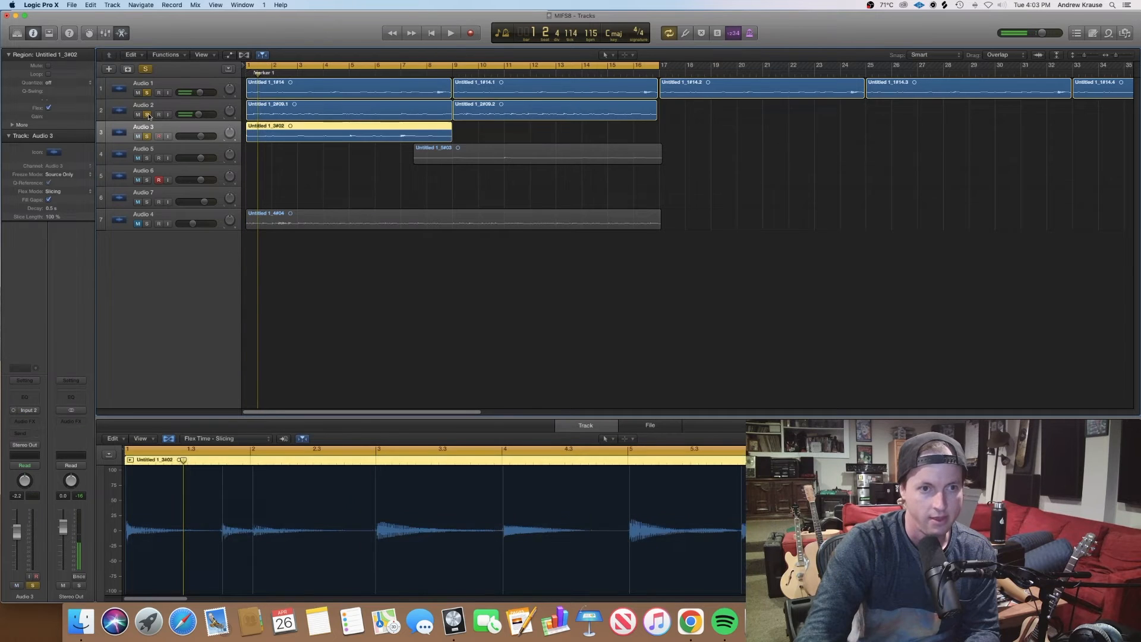
{"action": "left_click_drag", "start_coordinate": [146, 115], "coordinate": [149, 92]}
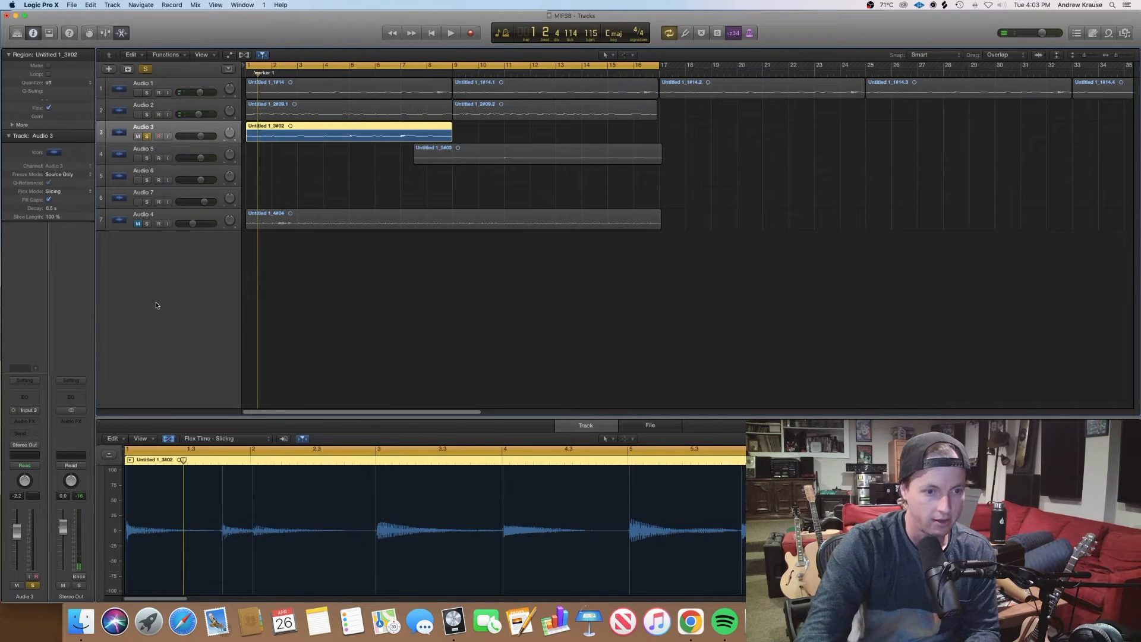
{"action": "left_click_drag", "start_coordinate": [454, 151], "coordinate": [455, 162]}
{"action": "key", "text": "super+z"}
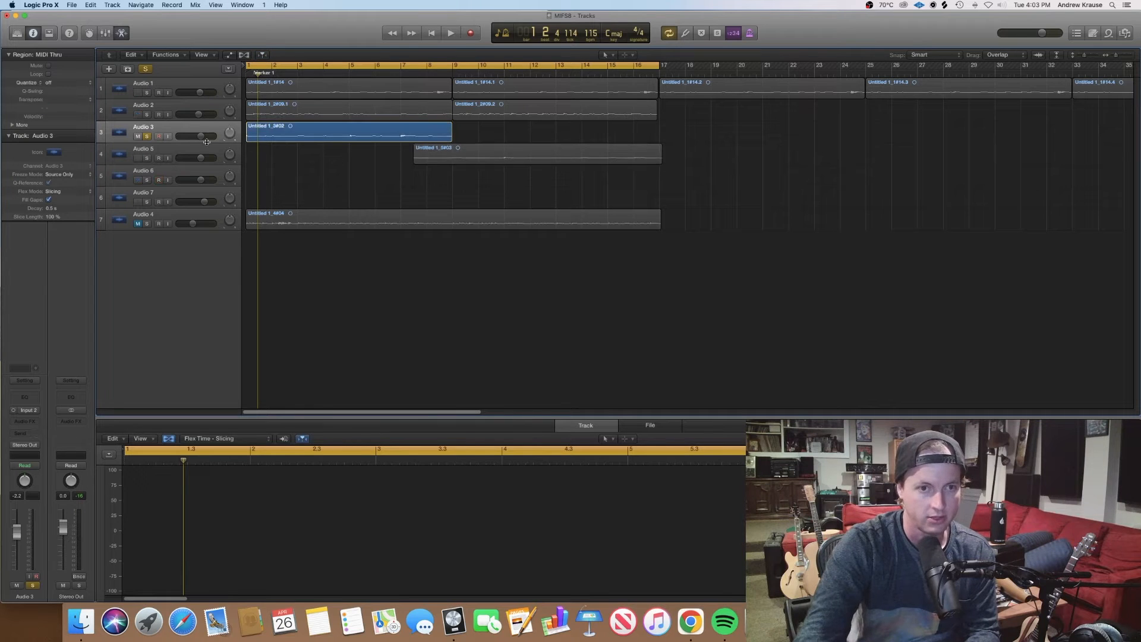
Add a Channel EQ to Audio 3 with a steepened low cut at 124 Hz
{"action": "left_click", "coordinate": [186, 130]}
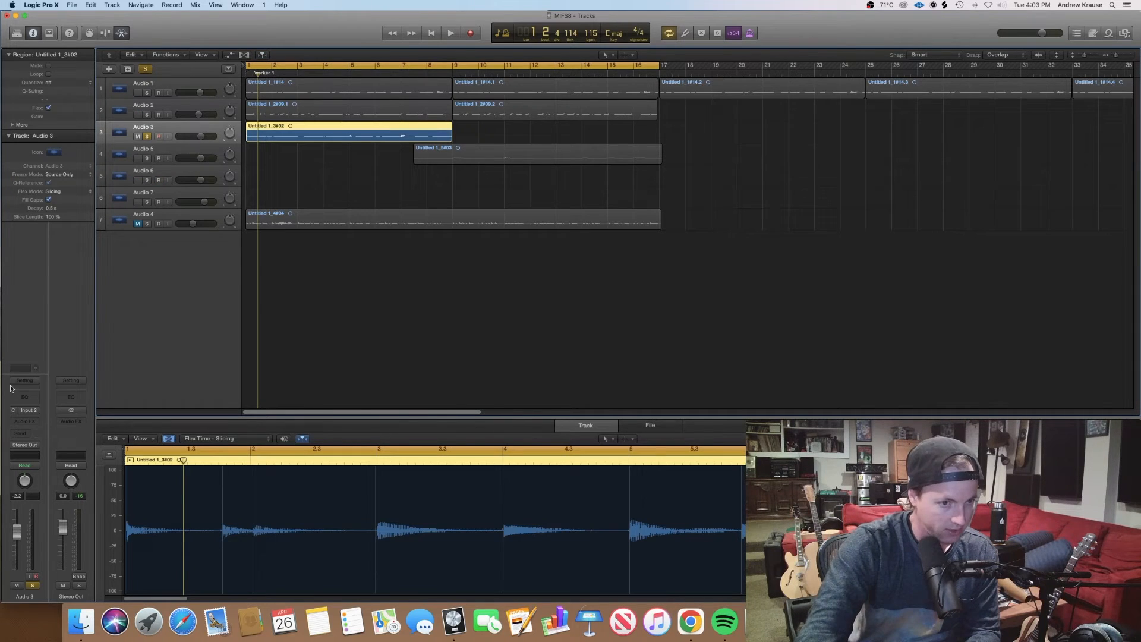
{"action": "left_click", "coordinate": [26, 403]}
{"action": "left_click", "coordinate": [50, 80]}
{"action": "left_click_drag", "start_coordinate": [50, 195], "coordinate": [51, 160]}
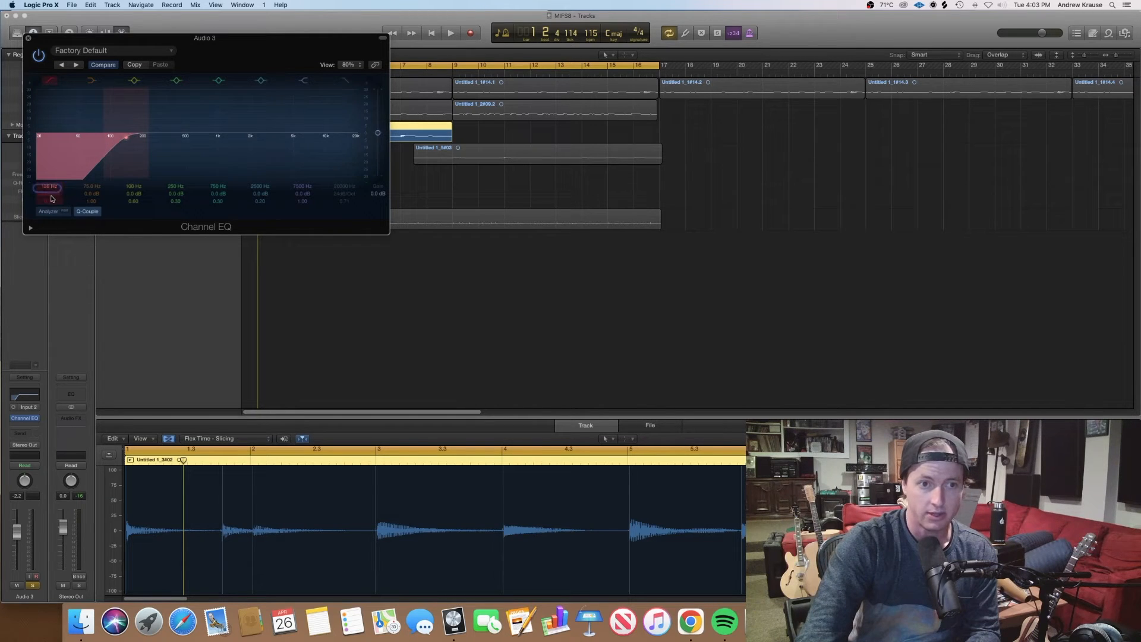
{"action": "left_click_drag", "start_coordinate": [53, 194], "coordinate": [53, 184]}
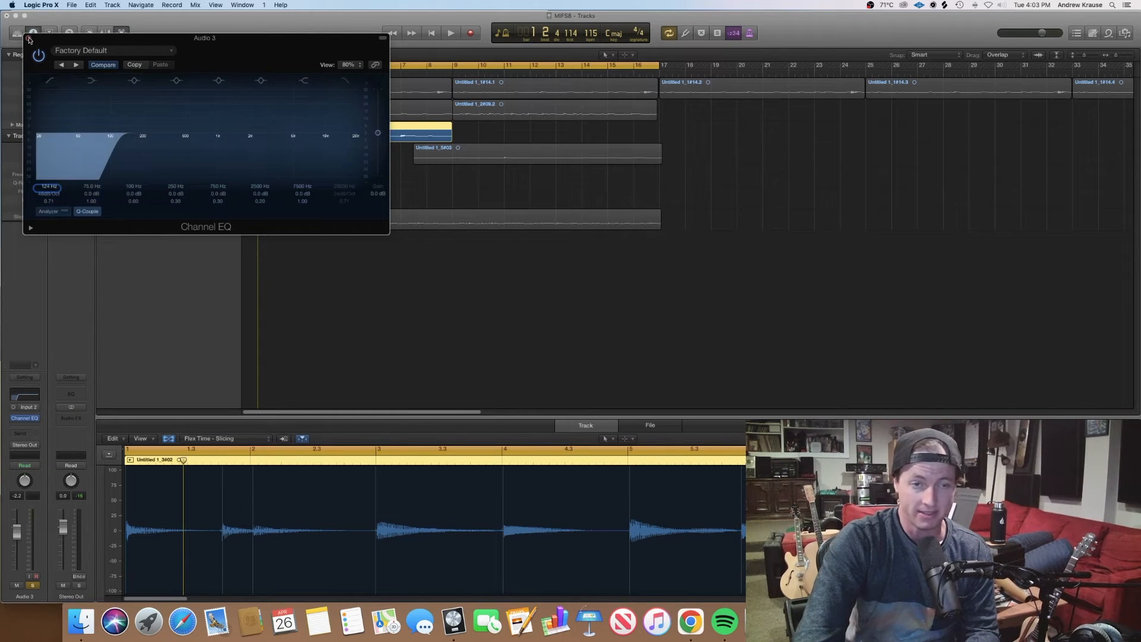
{"action": "left_click", "coordinate": [28, 38]}
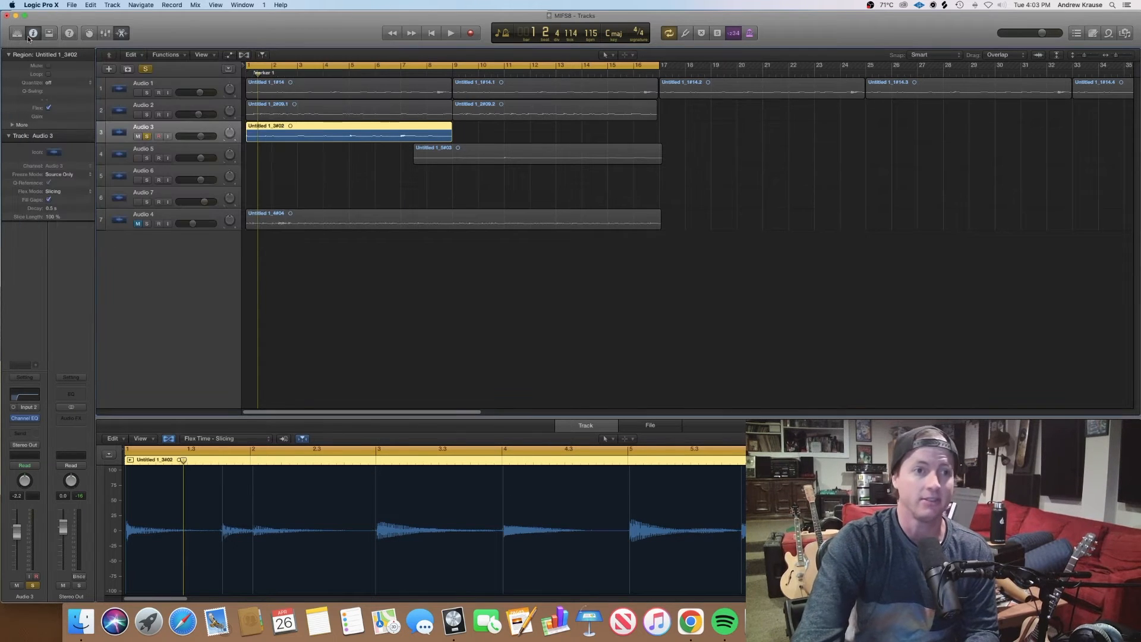
Insert Pedalboard on Audio 3, add the Rawk! Distortion pedal, and start playback to audition it
{"action": "left_click", "coordinate": [34, 426]}
{"action": "mouse_move", "coordinate": [42, 436]}
{"action": "mouse_move", "coordinate": [118, 443]}
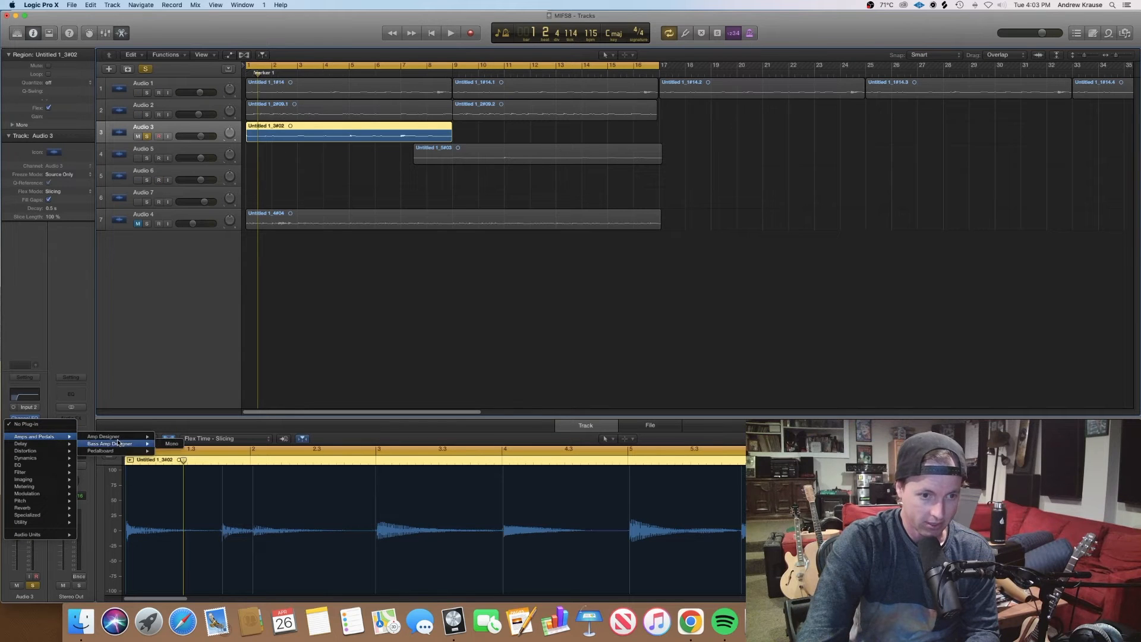
{"action": "left_click", "coordinate": [170, 451]}
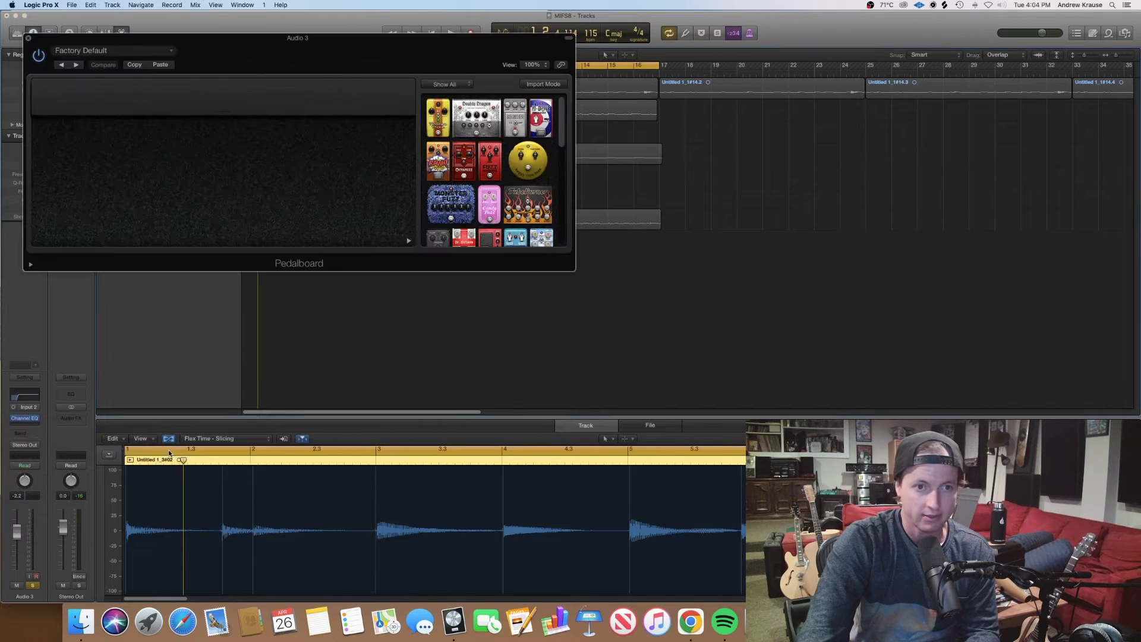
{"action": "left_click_drag", "start_coordinate": [440, 165], "coordinate": [158, 155]}
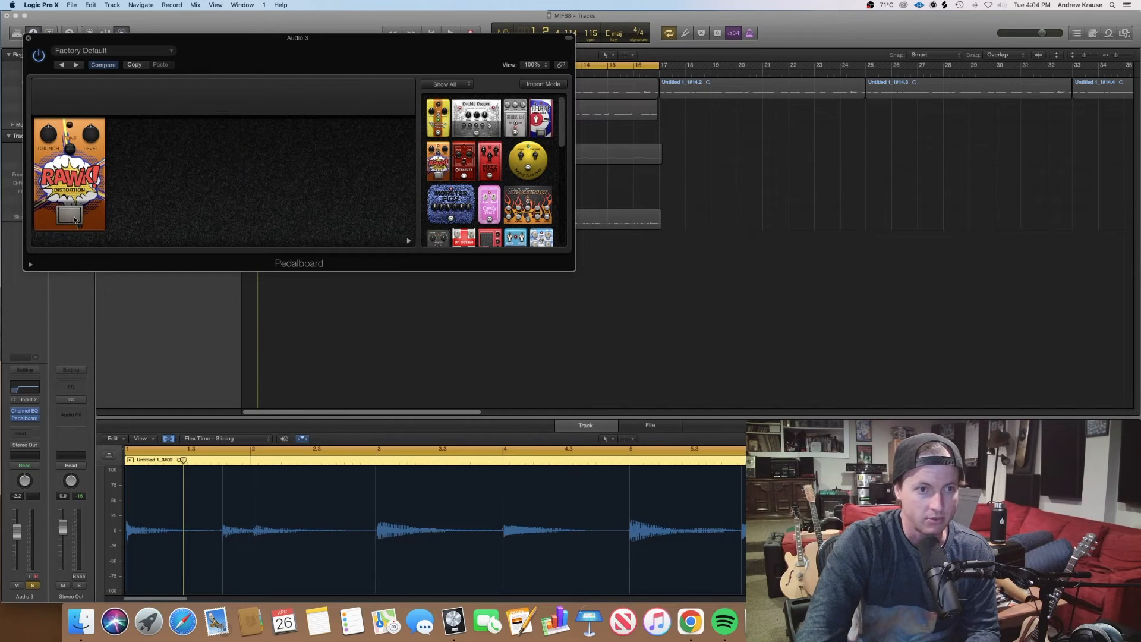
{"action": "left_click_drag", "start_coordinate": [219, 51], "coordinate": [413, 239]}
{"action": "key", "text": "space"}
{"action": "mouse_move", "coordinate": [256, 343]}
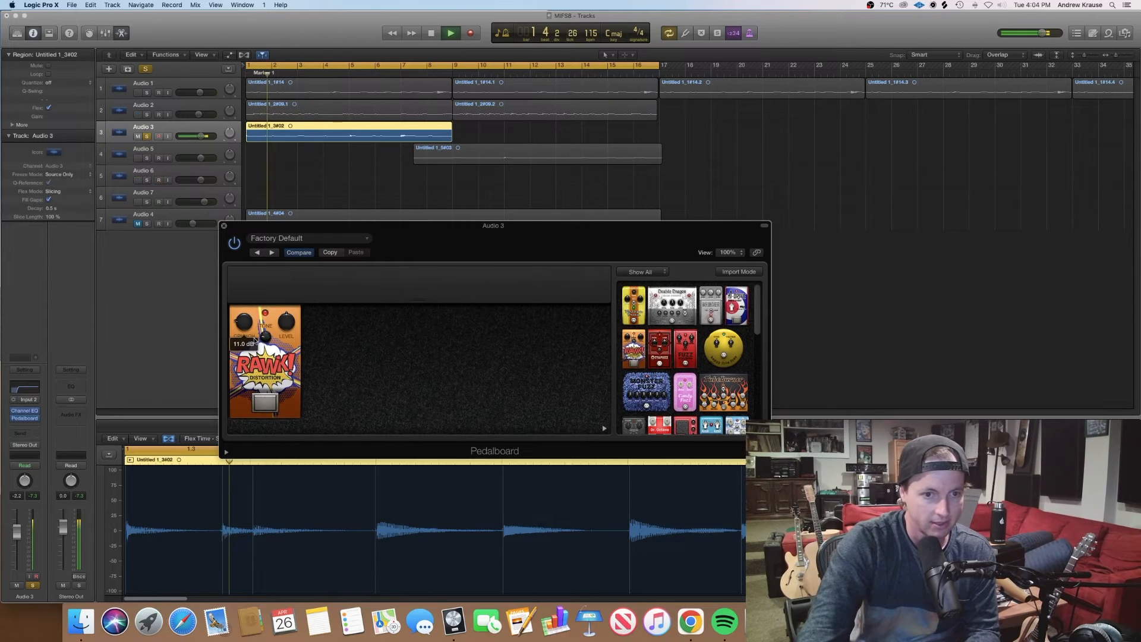
Add the Total Tremolo pedal after Rawk! Distortion, enable its tempo sync and adjust its rate
{"action": "scroll", "coordinate": [254, 342], "scroll_direction": "down", "scroll_amount": 3}
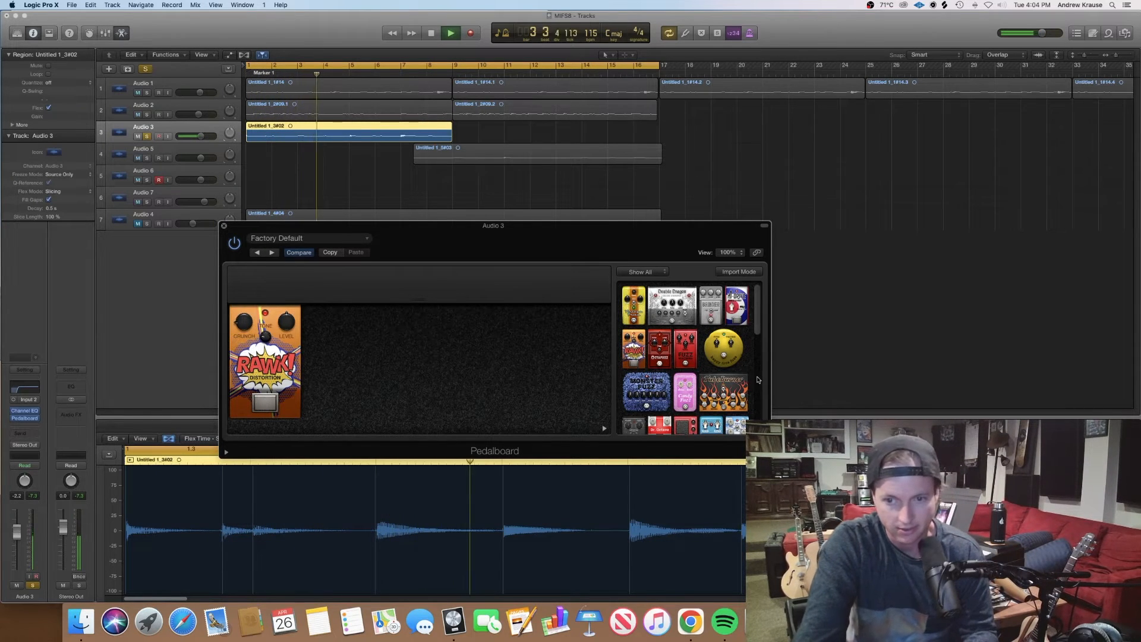
{"action": "scroll", "coordinate": [759, 387], "scroll_direction": "down", "scroll_amount": 10}
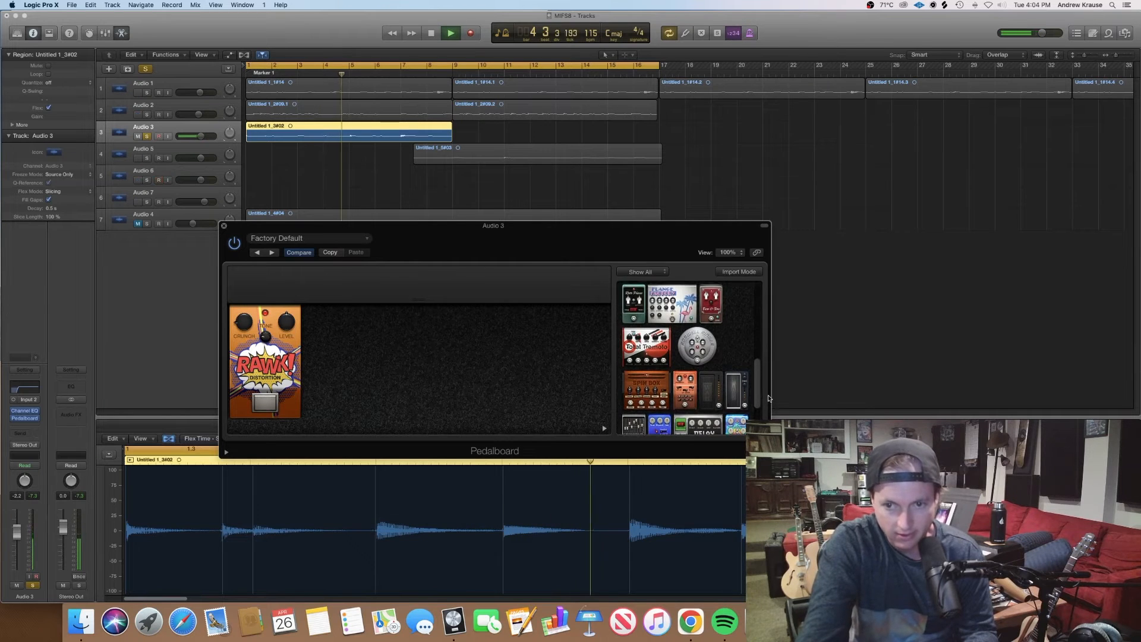
{"action": "left_click_drag", "start_coordinate": [646, 326], "coordinate": [385, 372]}
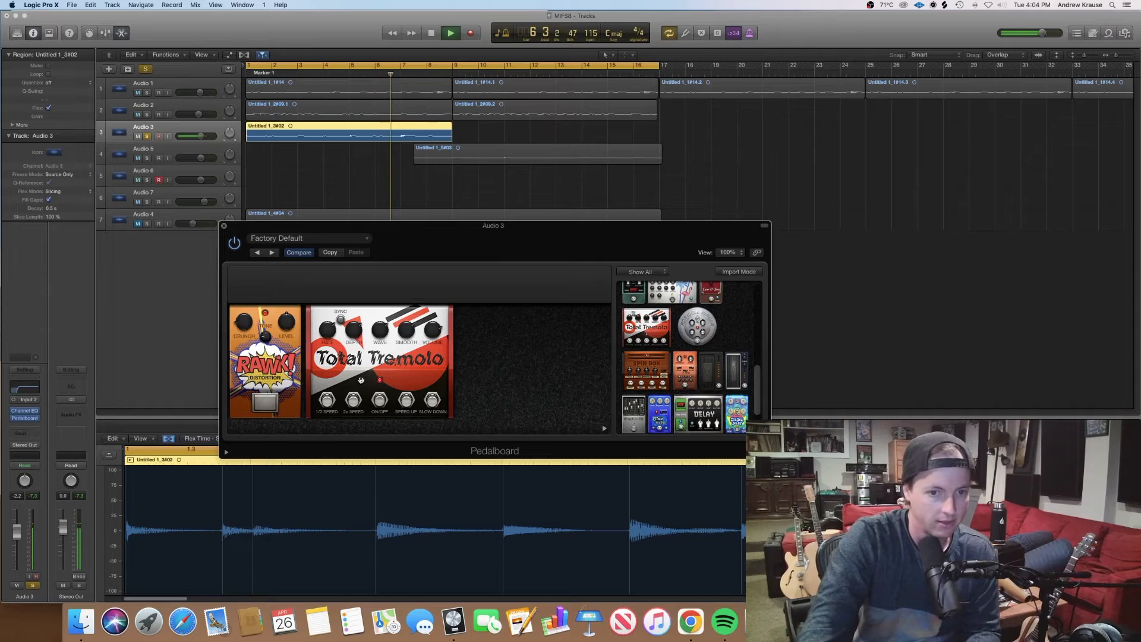
{"action": "left_click", "coordinate": [341, 321]}
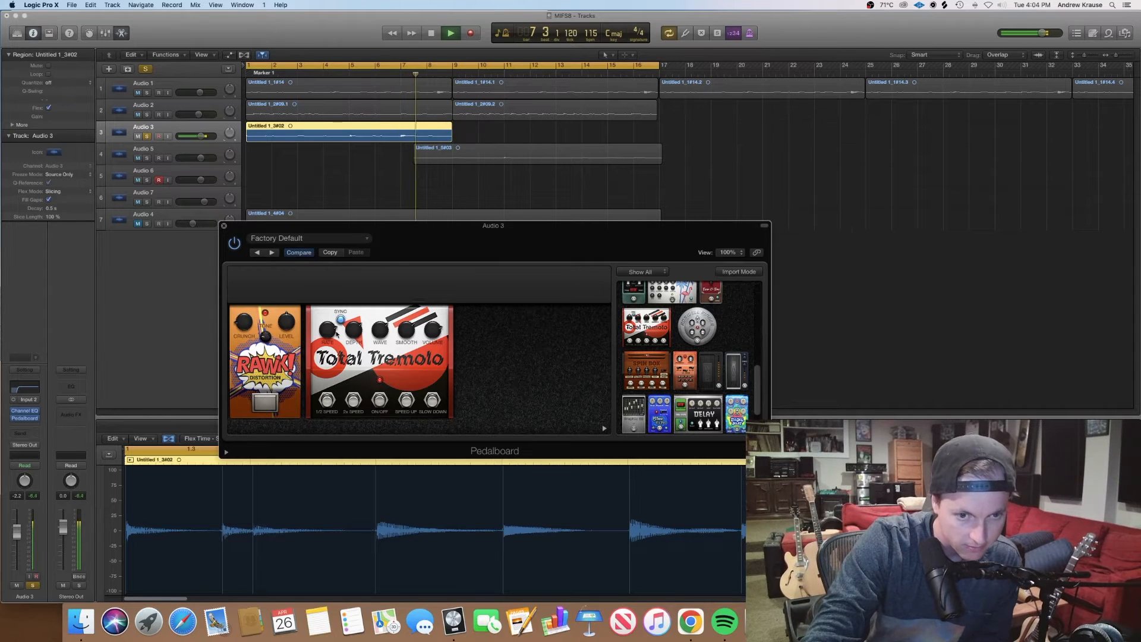
{"action": "left_click_drag", "start_coordinate": [322, 336], "coordinate": [325, 346]}
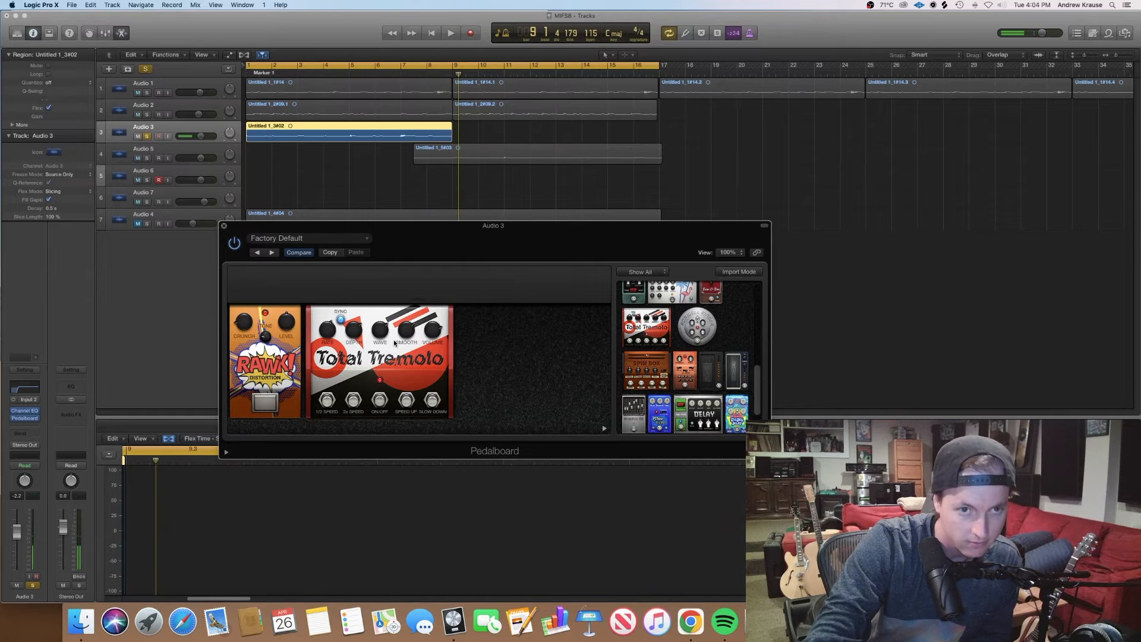
Solo Audio 1 and Audio 2 together with Audio 3 and lower Audio 3's volume to about -5.3 dB
{"action": "key", "text": "space"}
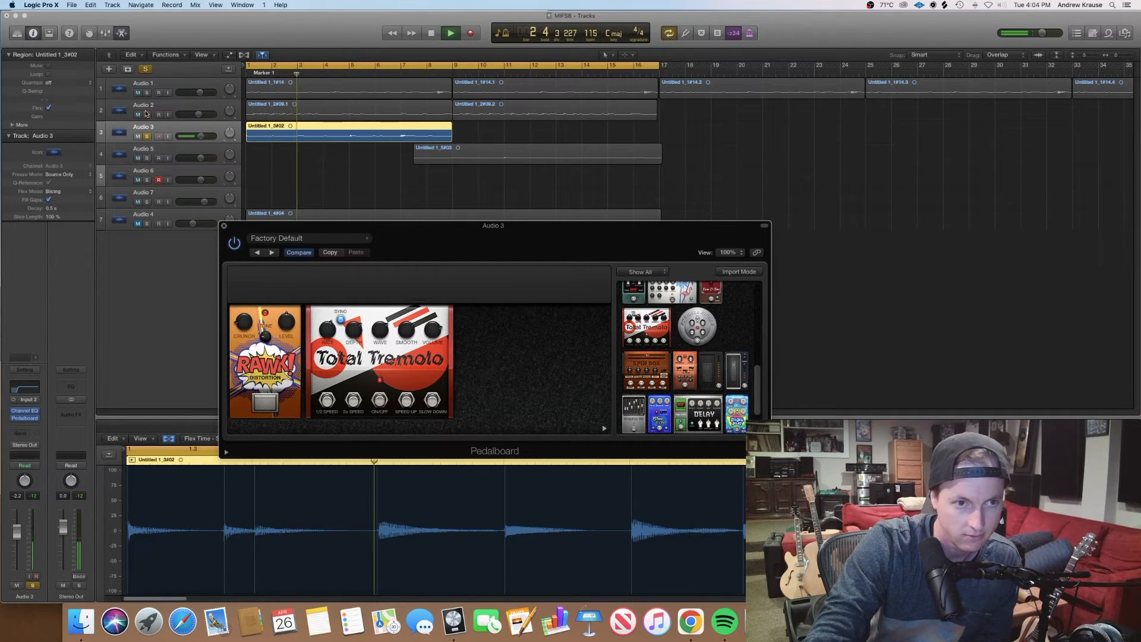
{"action": "left_click_drag", "start_coordinate": [146, 114], "coordinate": [147, 93]}
{"action": "left_click_drag", "start_coordinate": [200, 137], "coordinate": [194, 136]}
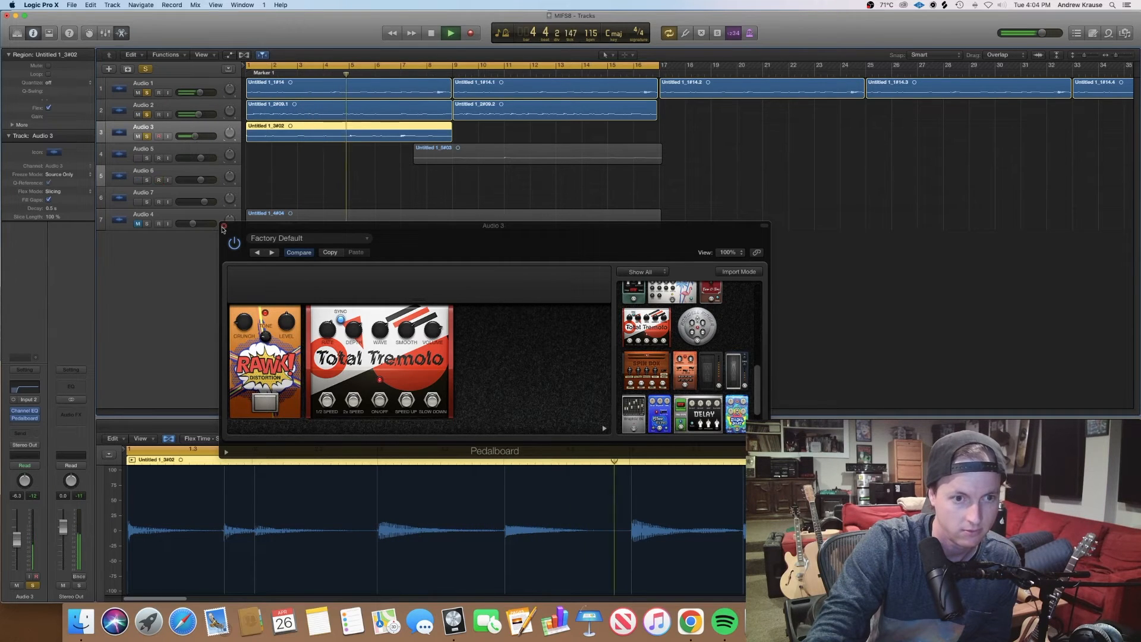
{"action": "left_click", "coordinate": [224, 226]}
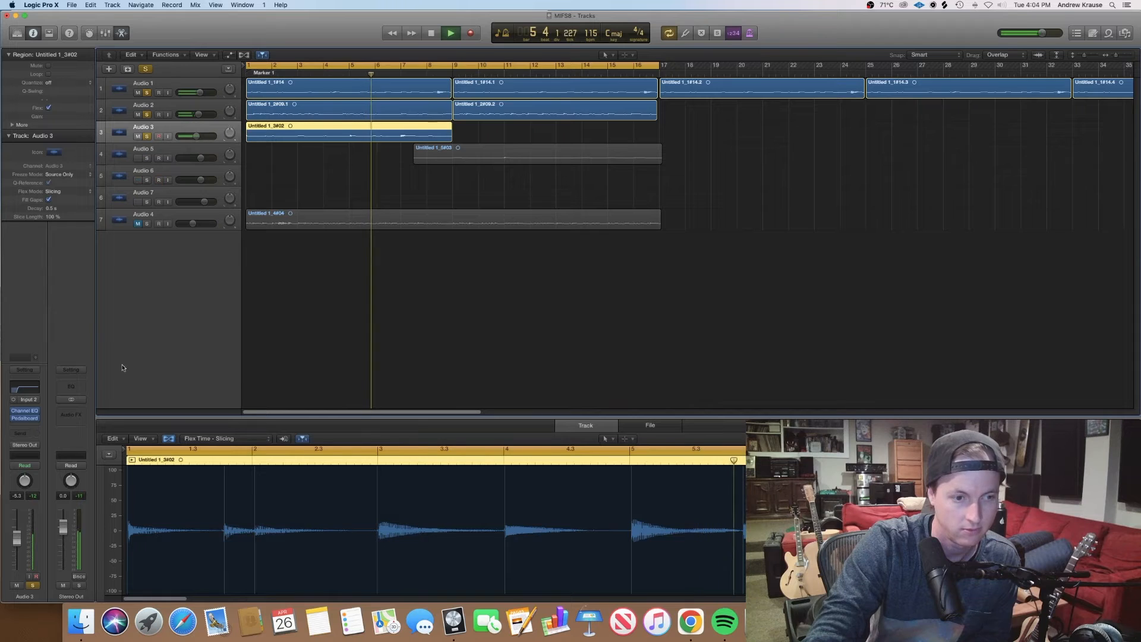
Stop playback and insert Amp Designer on Audio 3 after Pedalboard
{"action": "key", "text": "space"}
{"action": "left_click", "coordinate": [25, 424]}
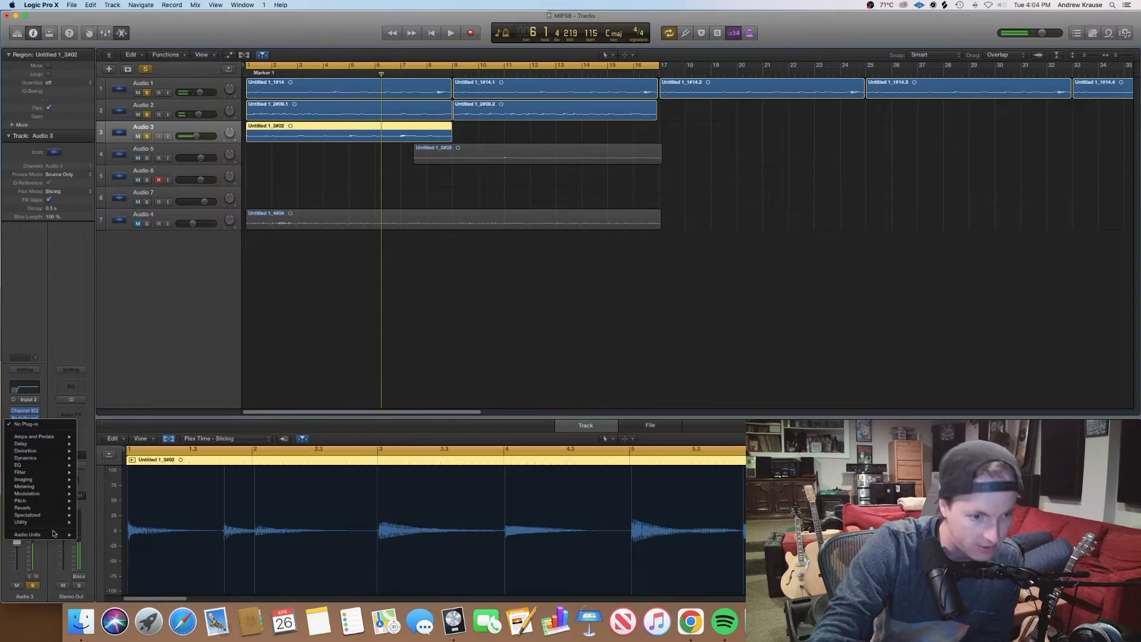
{"action": "mouse_move", "coordinate": [74, 439]}
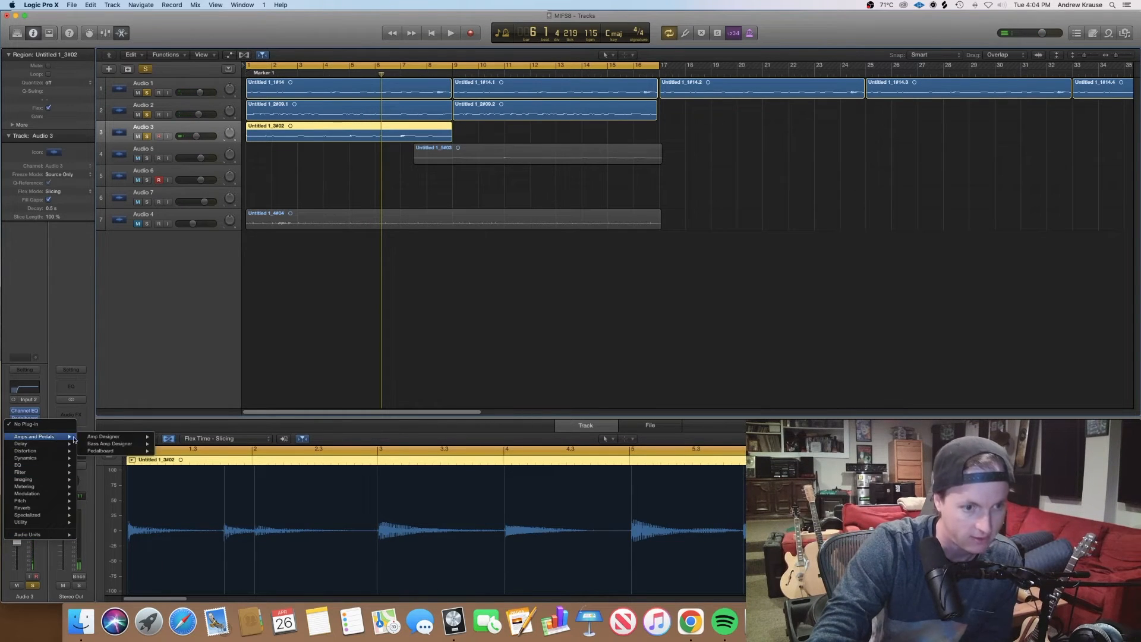
{"action": "left_click", "coordinate": [104, 436]}
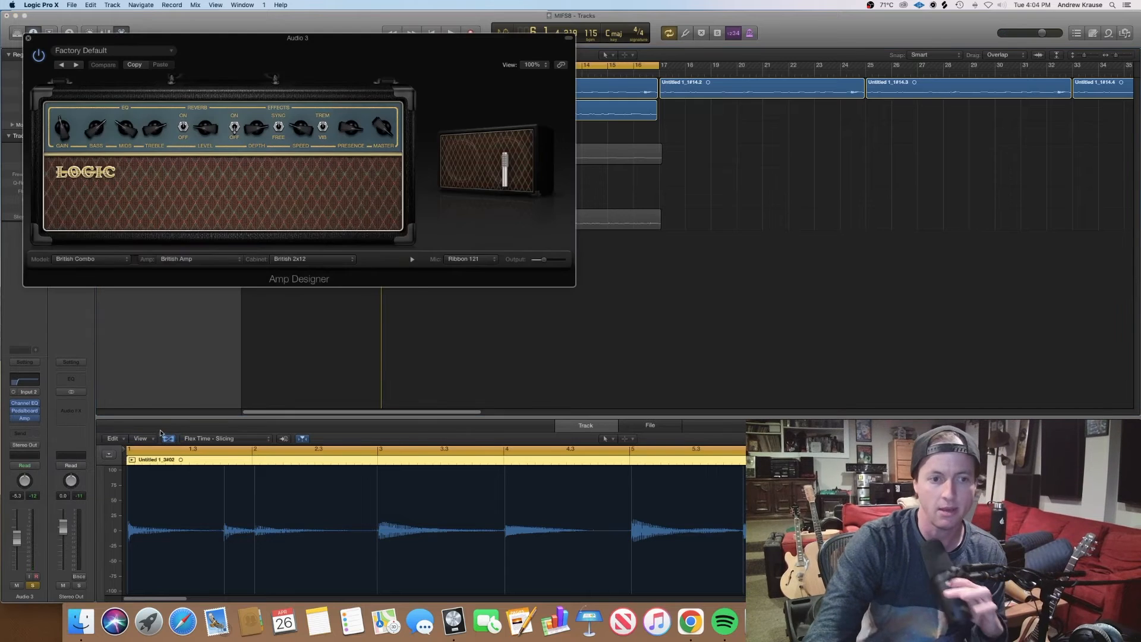
Audition Amp Designer's clean presets from Clean Power onward during playback and keep Clean R&B Bright
{"action": "left_click", "coordinate": [81, 50]}
{"action": "mouse_move", "coordinate": [75, 220]}
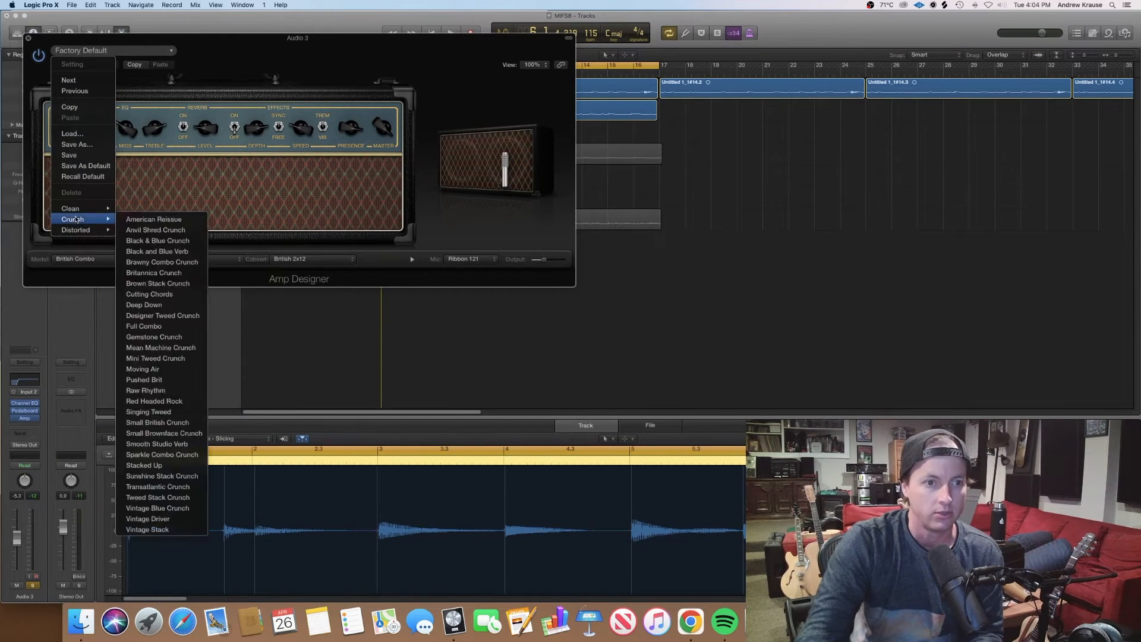
{"action": "left_click", "coordinate": [148, 256]}
{"action": "left_click_drag", "start_coordinate": [253, 47], "coordinate": [470, 229]}
{"action": "key", "text": "space"}
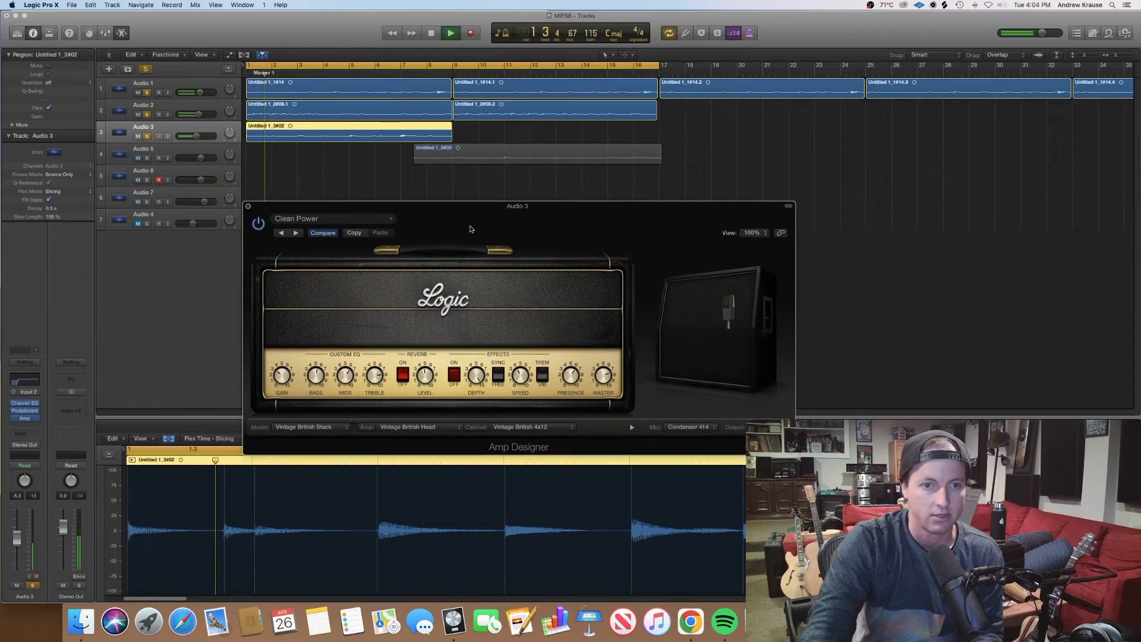
{"action": "left_click", "coordinate": [295, 233]}
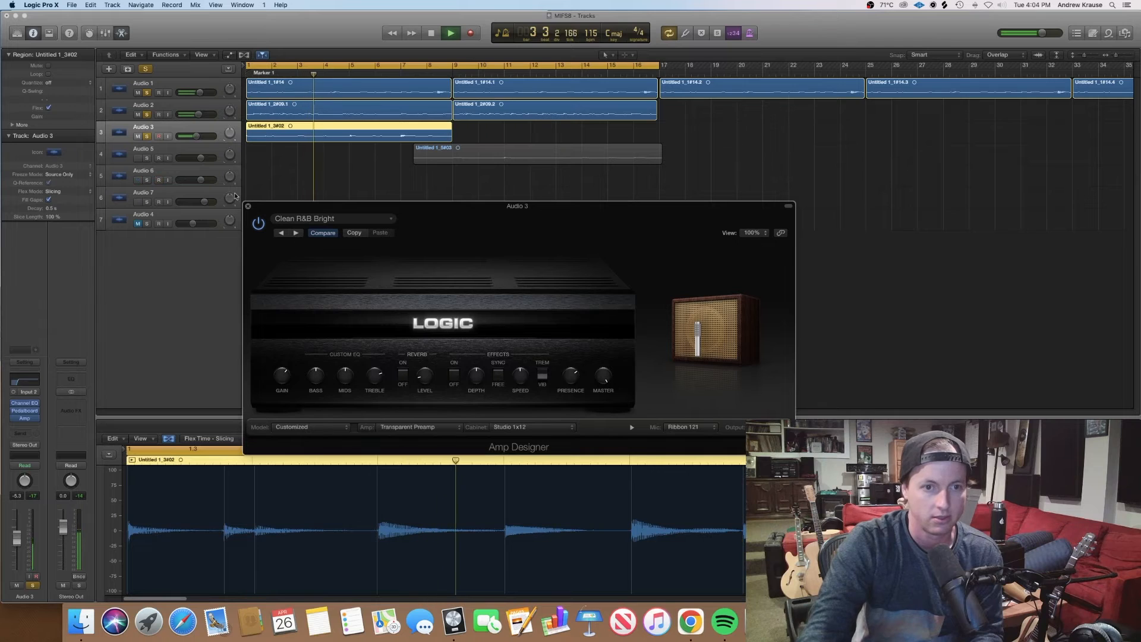
{"action": "left_click", "coordinate": [248, 206]}
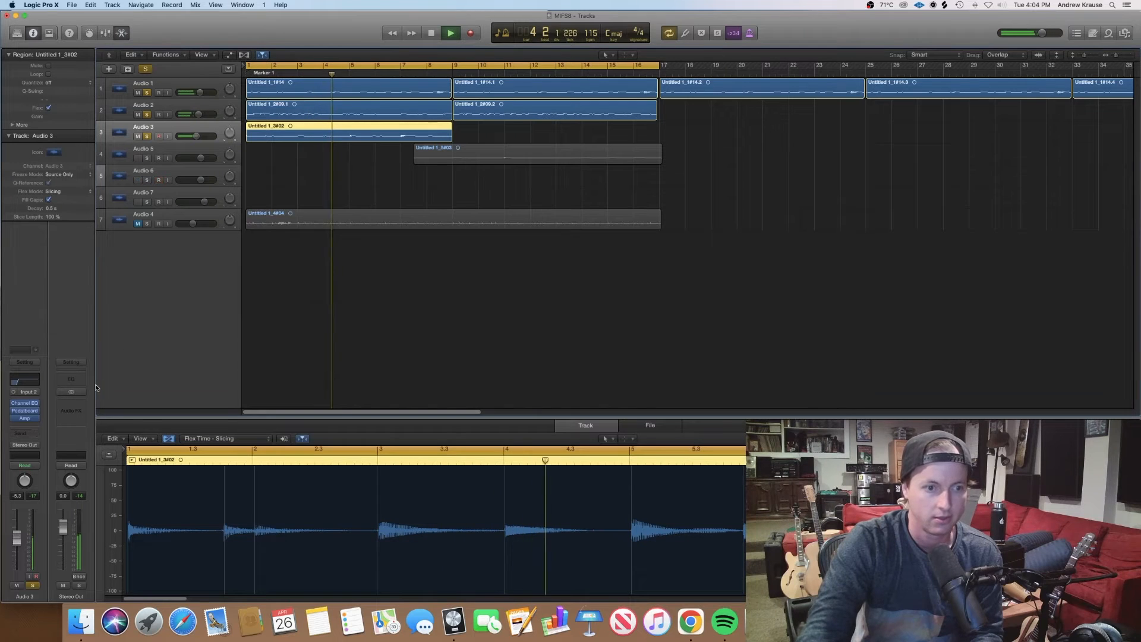
Insert a mono-to-stereo AutoFilter after Amp Designer on Audio 3 and load the Always Rising Filter preset
{"action": "left_click", "coordinate": [19, 426]}
{"action": "mouse_move", "coordinate": [34, 463]}
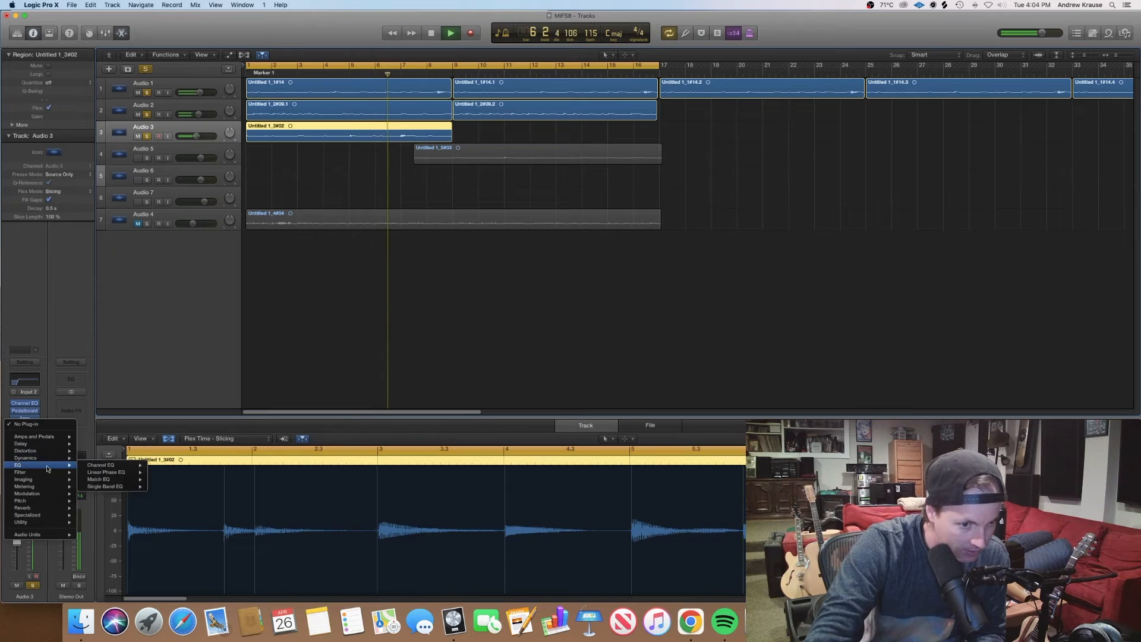
{"action": "mouse_move", "coordinate": [119, 473]}
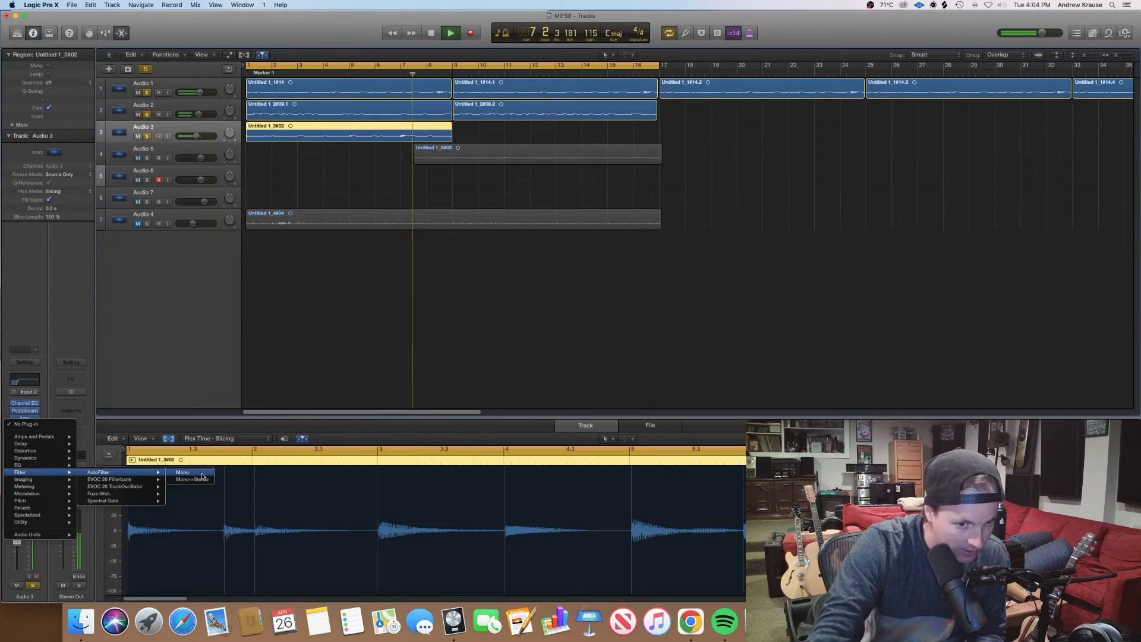
{"action": "left_click", "coordinate": [186, 480]}
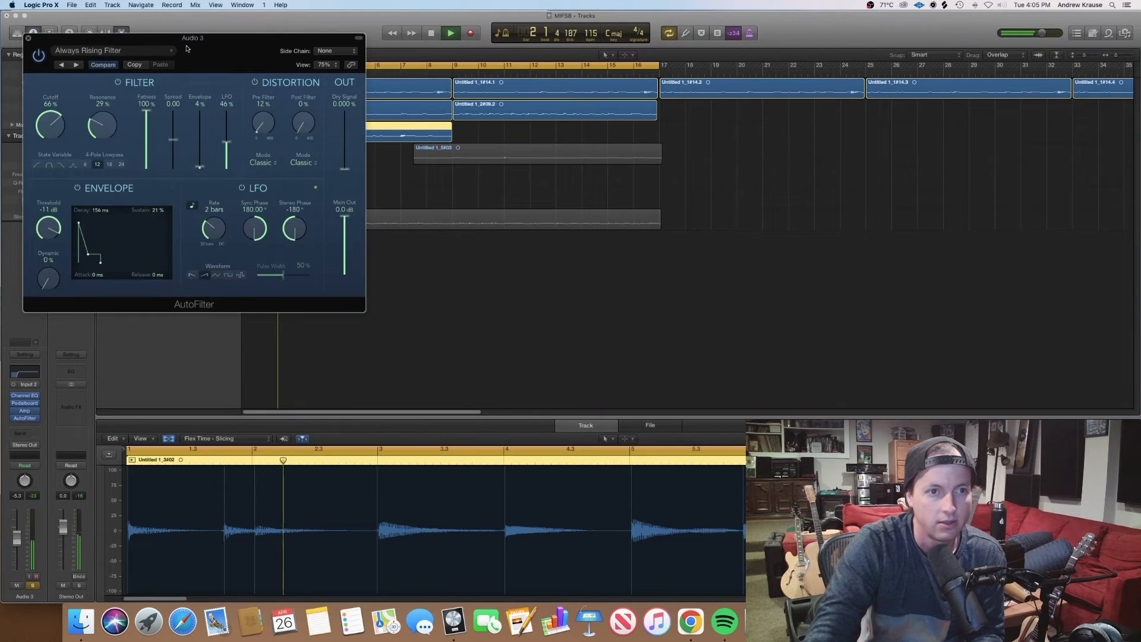
{"action": "left_click_drag", "start_coordinate": [186, 48], "coordinate": [397, 241]}
Audition the filtered Audio 3 alone by temporarily removing the solos from Audio 1 and Audio 2
{"action": "left_click", "coordinate": [148, 93]}
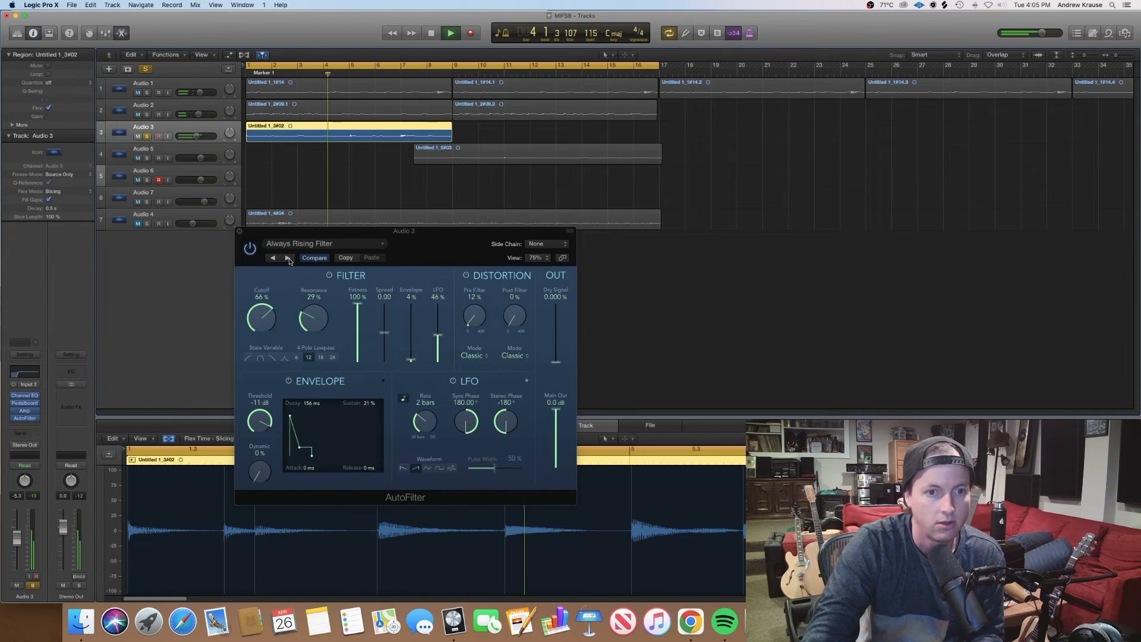
{"action": "left_click", "coordinate": [146, 114]}
{"action": "left_click", "coordinate": [147, 93]}
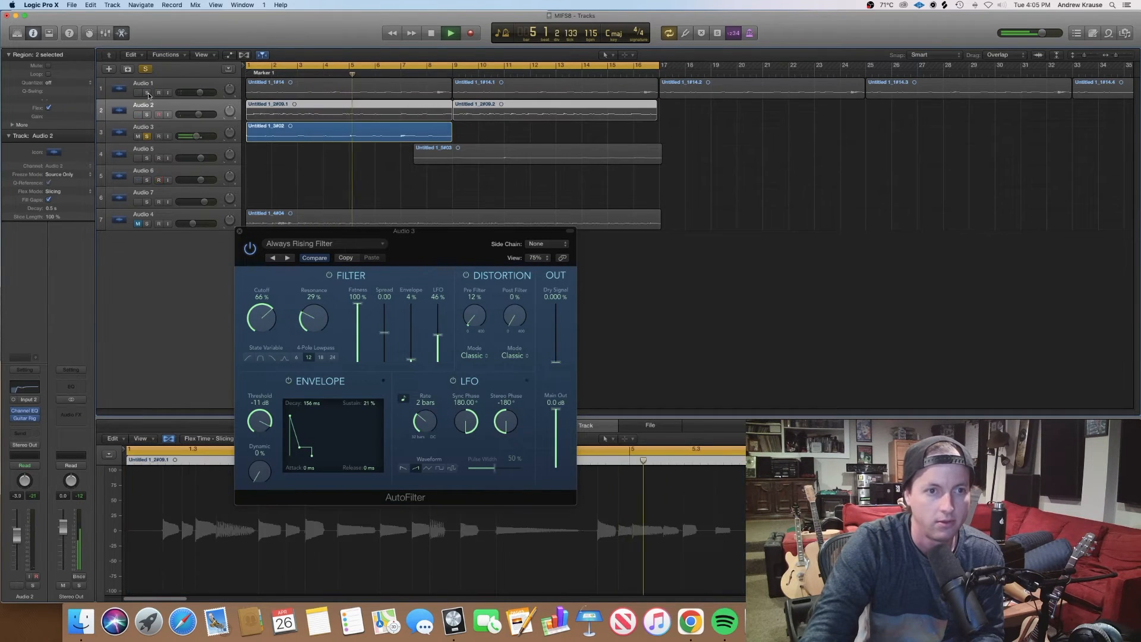
Close AutoFilter and rebalance the soloed tracks, raising Audio 1, raising Audio 2 to about -0.7 dB and setting Audio 3 to about -13.6 dB
{"action": "left_click", "coordinate": [238, 232]}
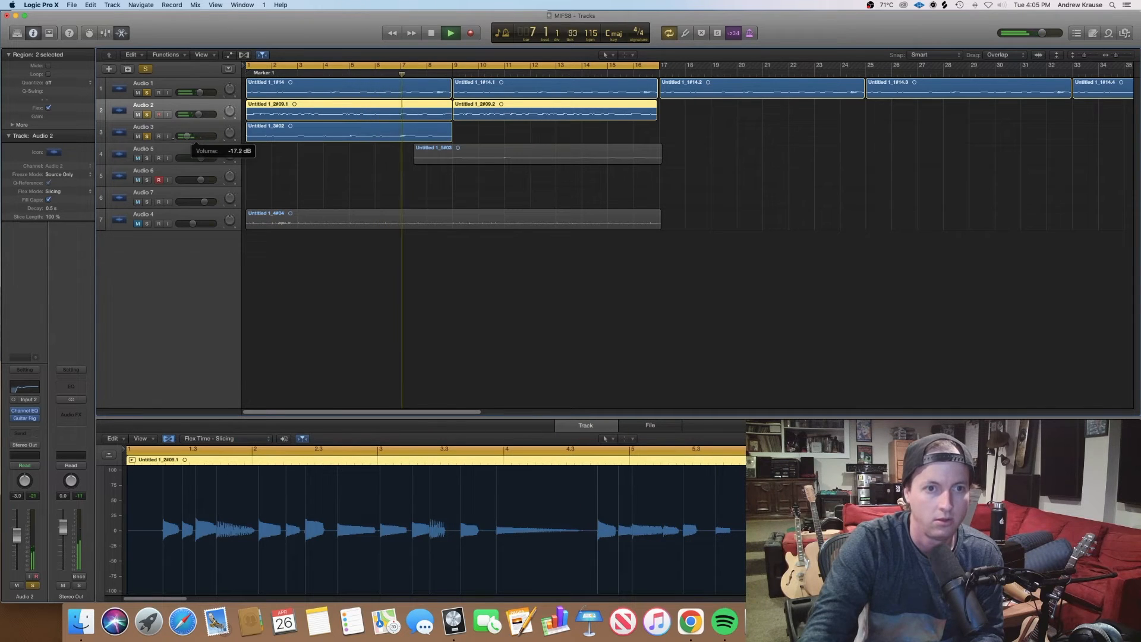
{"action": "left_click_drag", "start_coordinate": [199, 114], "coordinate": [201, 115]}
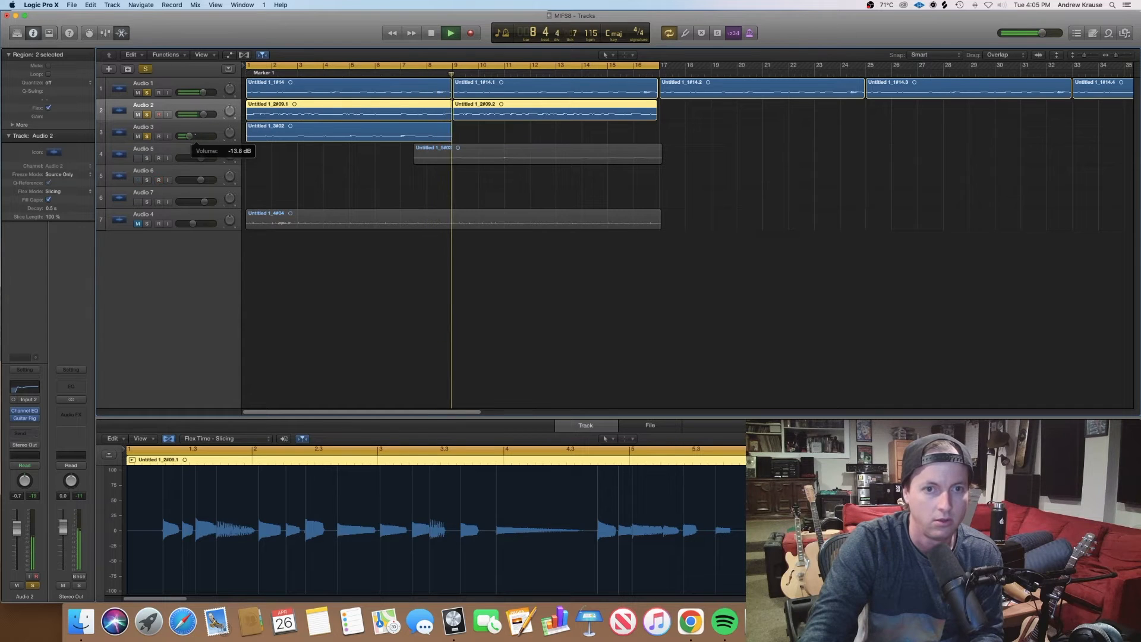
Raise Audio 3 to about -2.7 dB during playback and move its region to start at bar 9
{"action": "left_click_drag", "start_coordinate": [189, 136], "coordinate": [192, 137]}
{"action": "key", "text": "space"}
{"action": "key", "text": "space"}
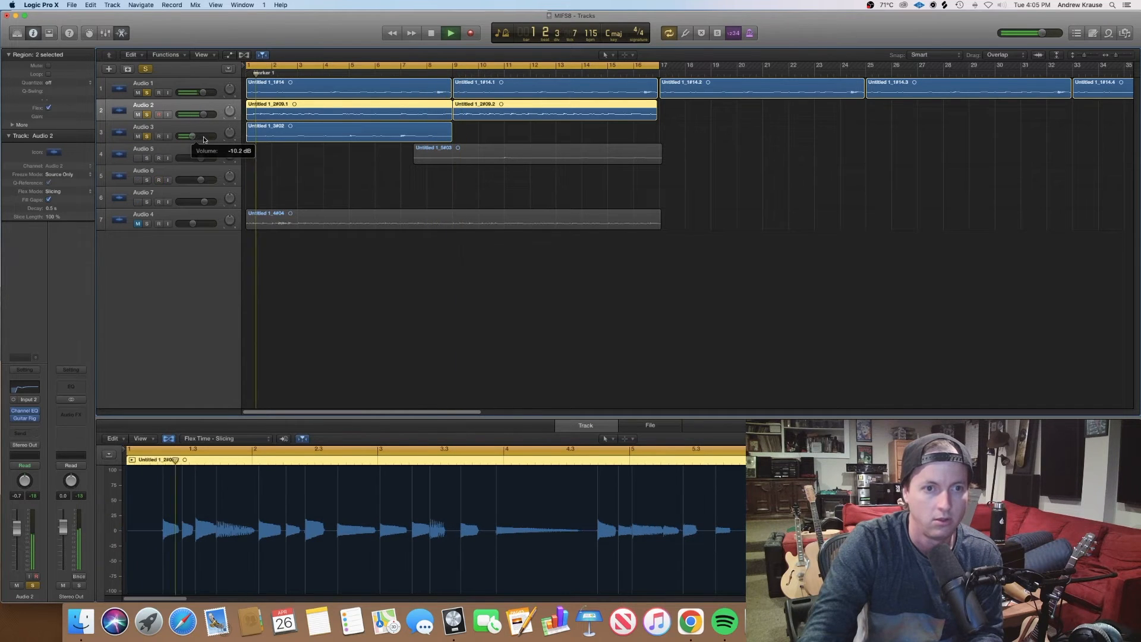
{"action": "left_click_drag", "start_coordinate": [310, 128], "coordinate": [514, 134]}
{"action": "left_click_drag", "start_coordinate": [197, 136], "coordinate": [200, 136]}
{"action": "left_click", "coordinate": [174, 127]}
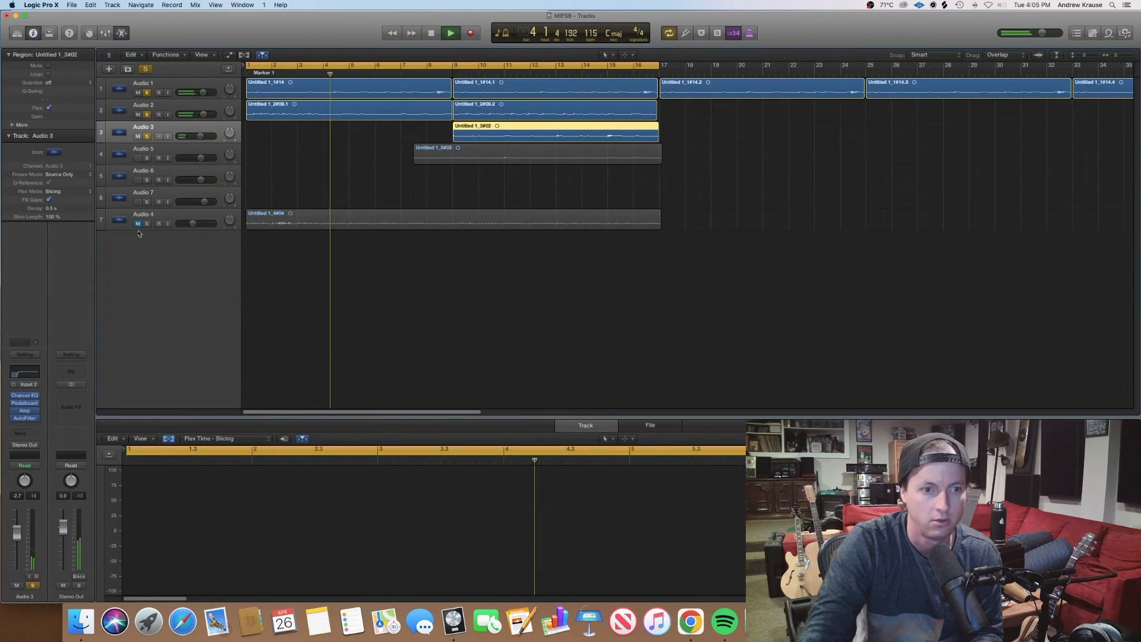
Reopen AutoFilter on Audio 3, advance to the Crunch Modulator preset, and move the cycle range to bars 9 to 17
{"action": "left_click", "coordinate": [24, 419]}
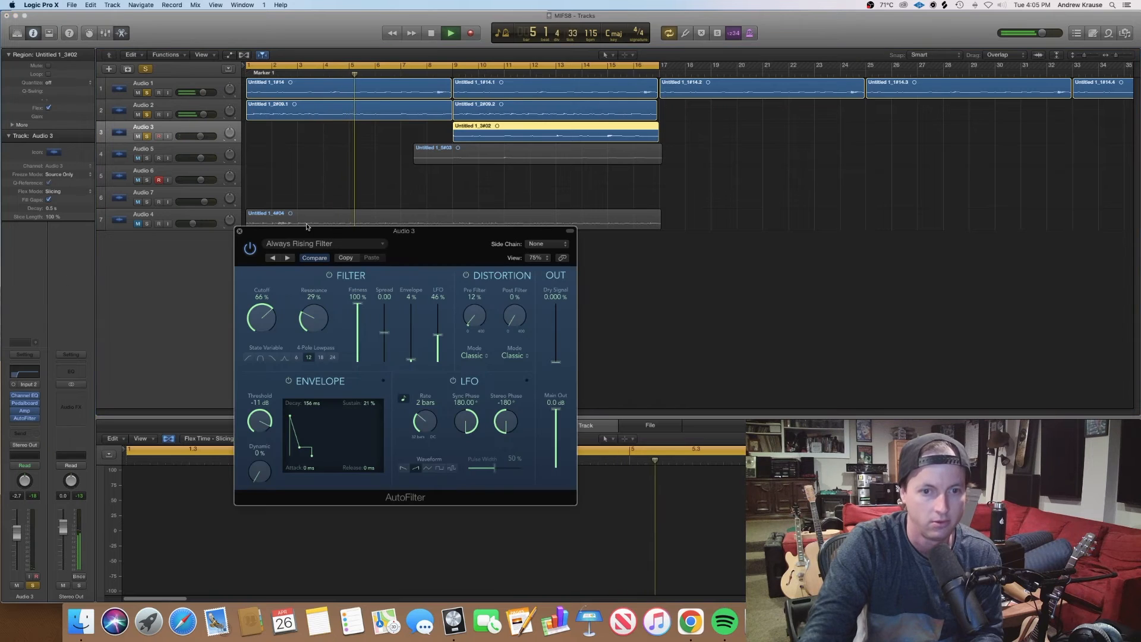
{"action": "left_click", "coordinate": [287, 258]}
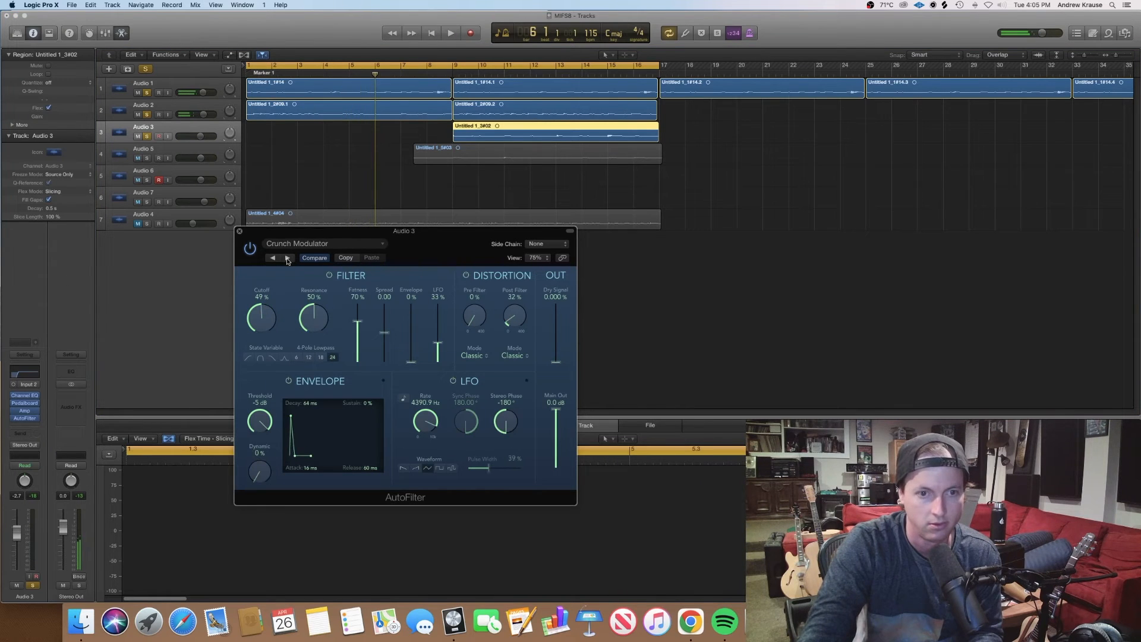
{"action": "left_click", "coordinate": [455, 66]}
{"action": "left_click_drag", "start_coordinate": [455, 66], "coordinate": [659, 71]}
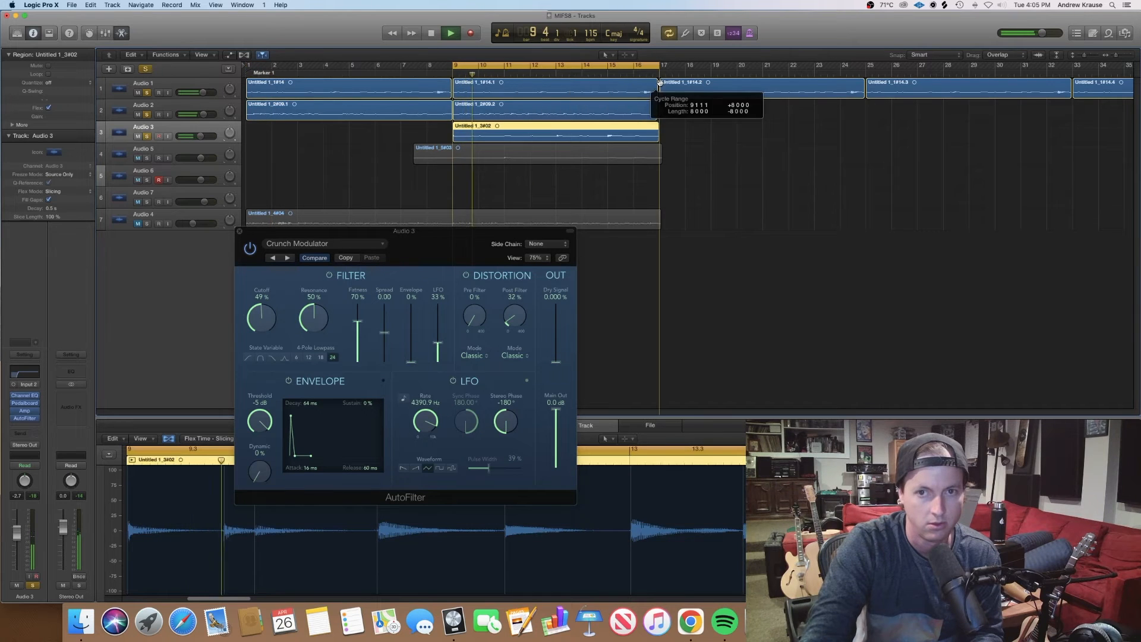
Audition the following AutoFilter presets on Audio 3, keep Laser-Filter War, and close the plug-in
{"action": "left_click", "coordinate": [287, 258]}
{"action": "left_click", "coordinate": [287, 258]}
{"action": "left_click", "coordinate": [287, 258]}
{"action": "left_click", "coordinate": [287, 258]}
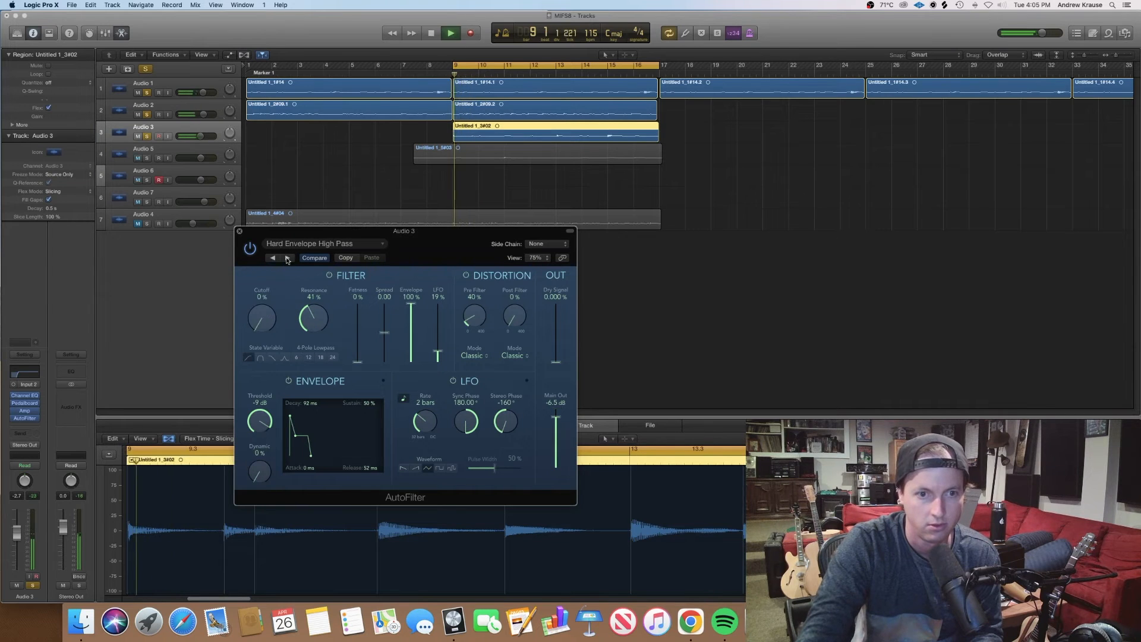
{"action": "left_click", "coordinate": [287, 258]}
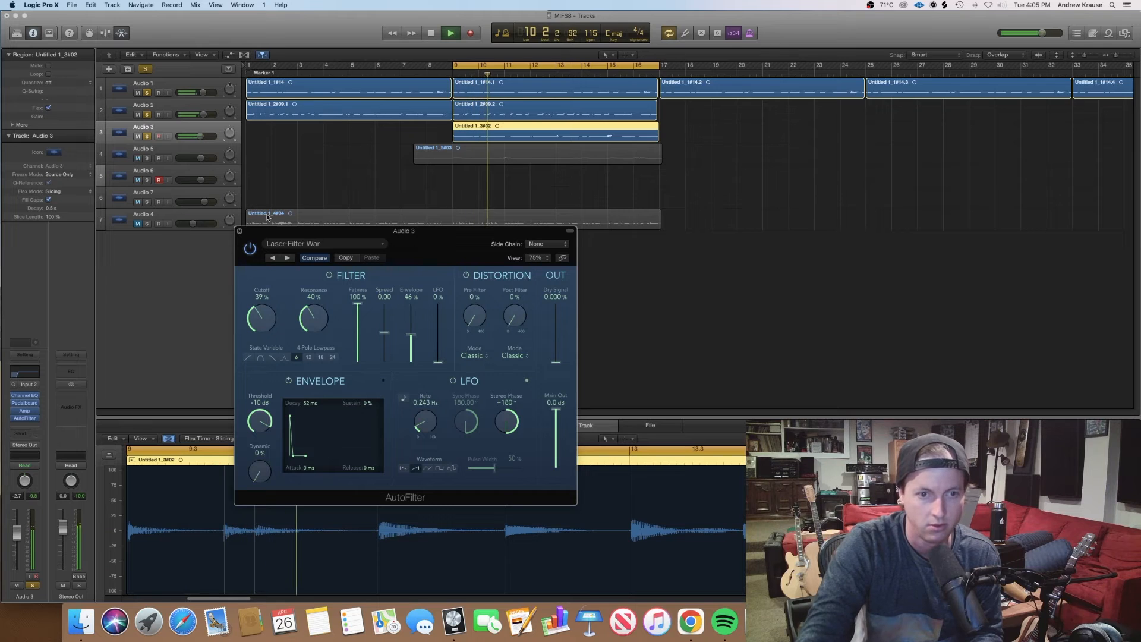
{"action": "left_click", "coordinate": [239, 232]}
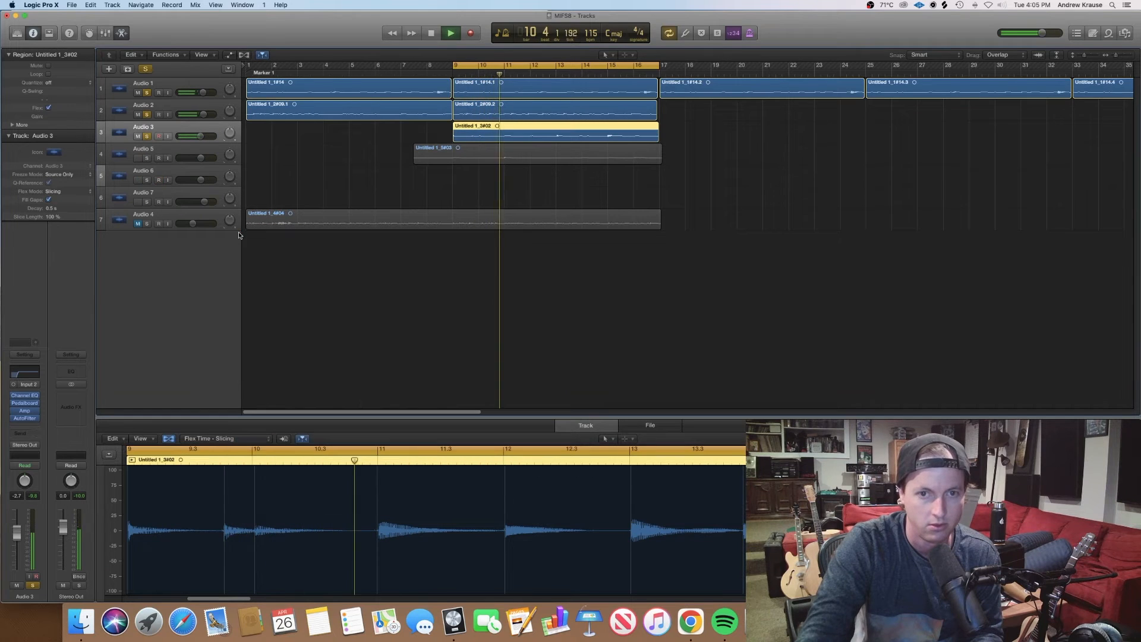
Lower Audio 3 to about -11 dB and set Audio 2 to about -0.1 dB
{"action": "left_click", "coordinate": [311, 135]}
{"action": "left_click_drag", "start_coordinate": [187, 134], "coordinate": [180, 135]}
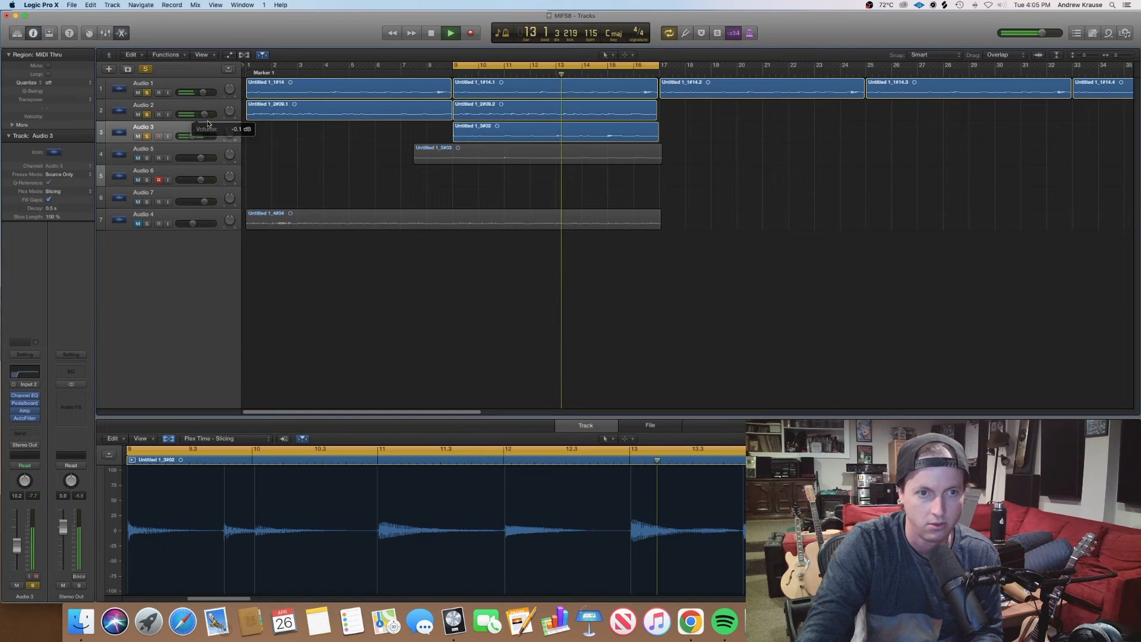
{"action": "left_click_drag", "start_coordinate": [193, 137], "coordinate": [192, 136]}
Audition Audio 3 with the solos temporarily removed from Audio 1 and Audio 2, and move its region back to bar 1
{"action": "left_click", "coordinate": [147, 115]}
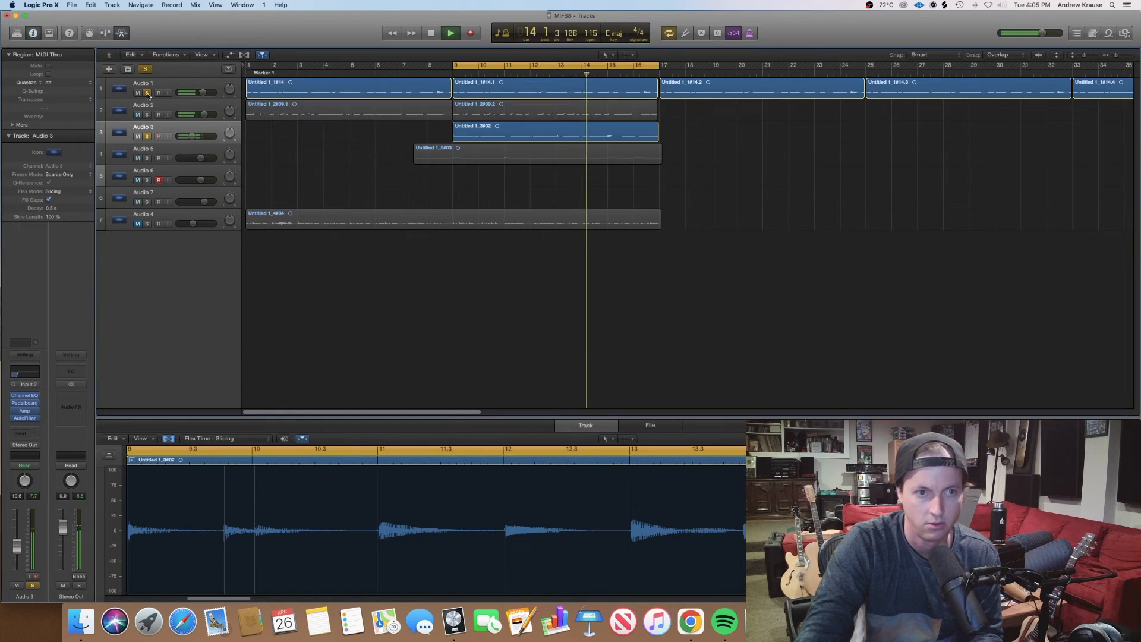
{"action": "left_click", "coordinate": [147, 92]}
{"action": "left_click_drag", "start_coordinate": [496, 131], "coordinate": [284, 137]}
{"action": "left_click", "coordinate": [147, 115]}
{"action": "left_click", "coordinate": [146, 93]}
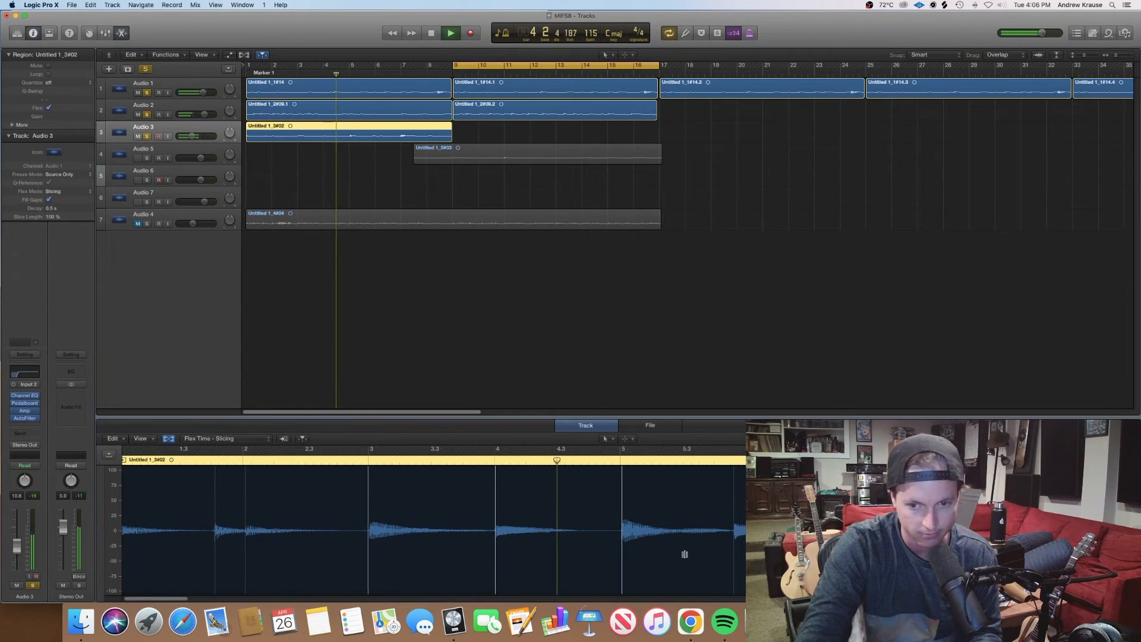
Tighten the timing of the hits near bars 5 and 6 in Audio 3's region by nudging their flex markers
{"action": "left_click_drag", "start_coordinate": [621, 539], "coordinate": [620, 539]}
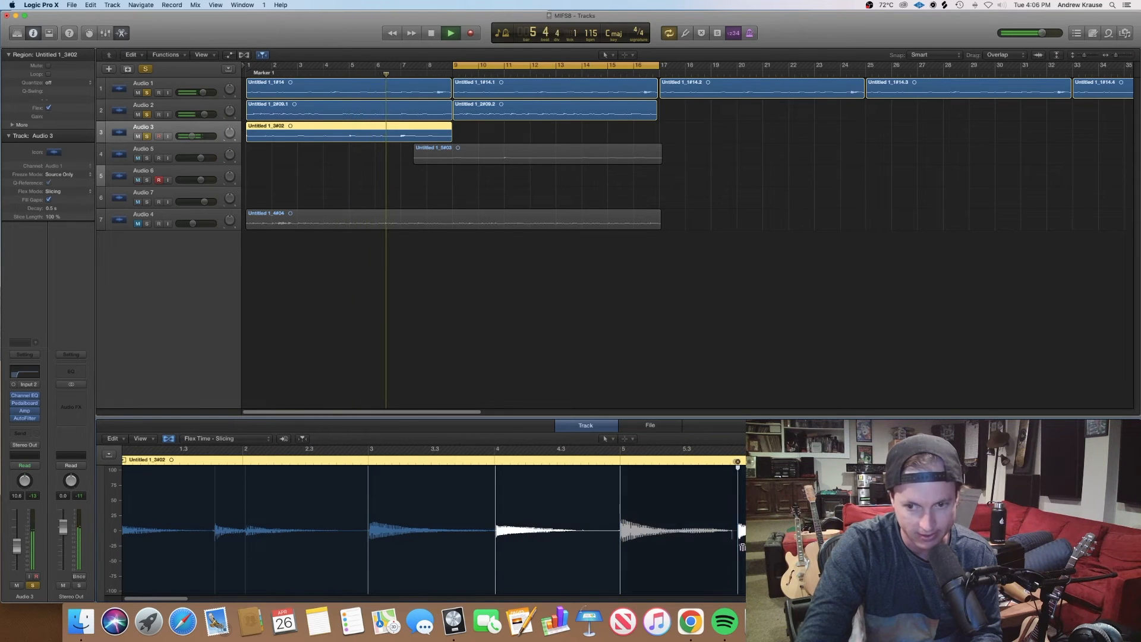
{"action": "key", "text": "space"}
{"action": "key", "text": "space"}
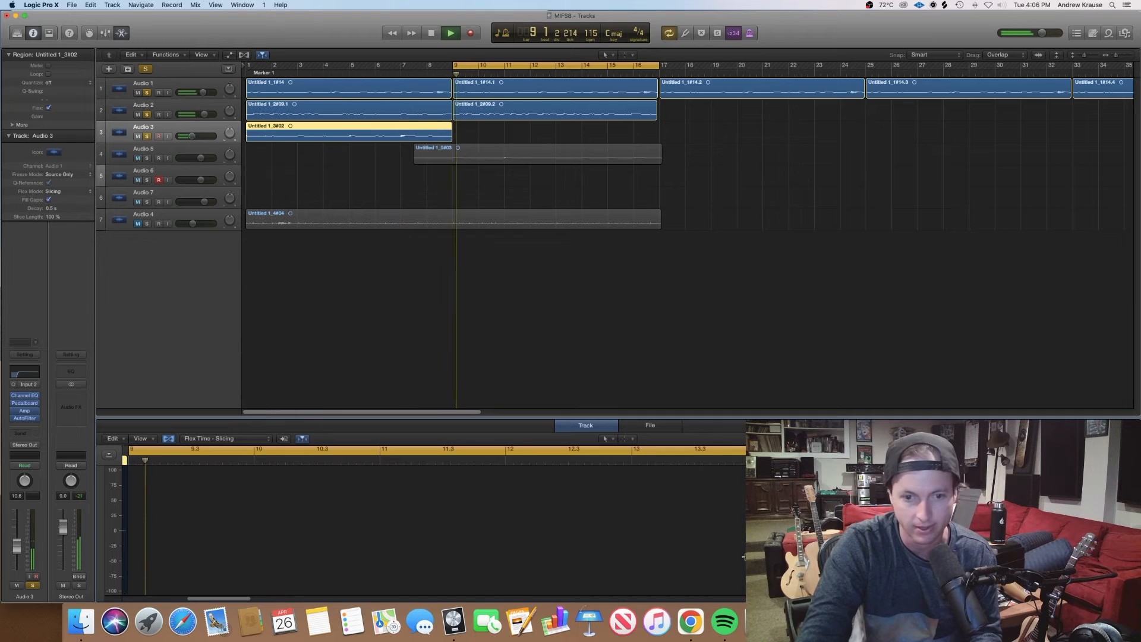
Audition the layered tracks with the cycle range on bars 1 to 9, and extend the cycle to bar 17
{"action": "left_click_drag", "start_coordinate": [483, 72], "coordinate": [275, 72]}
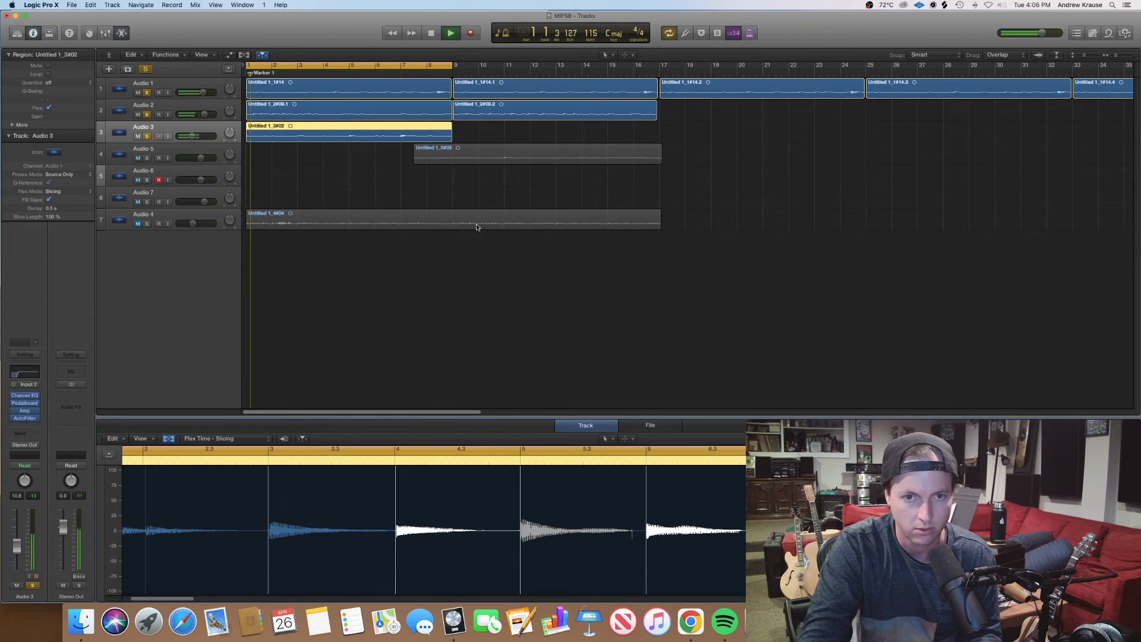
{"action": "left_click", "coordinate": [460, 137]}
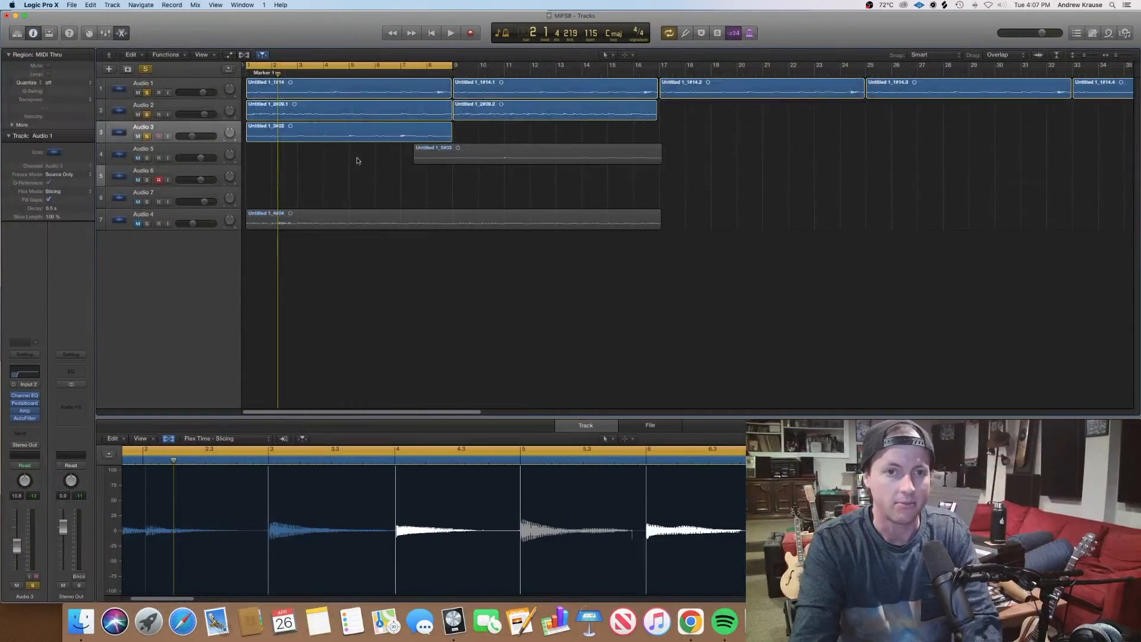
{"action": "left_click_drag", "start_coordinate": [450, 70], "coordinate": [658, 70]}
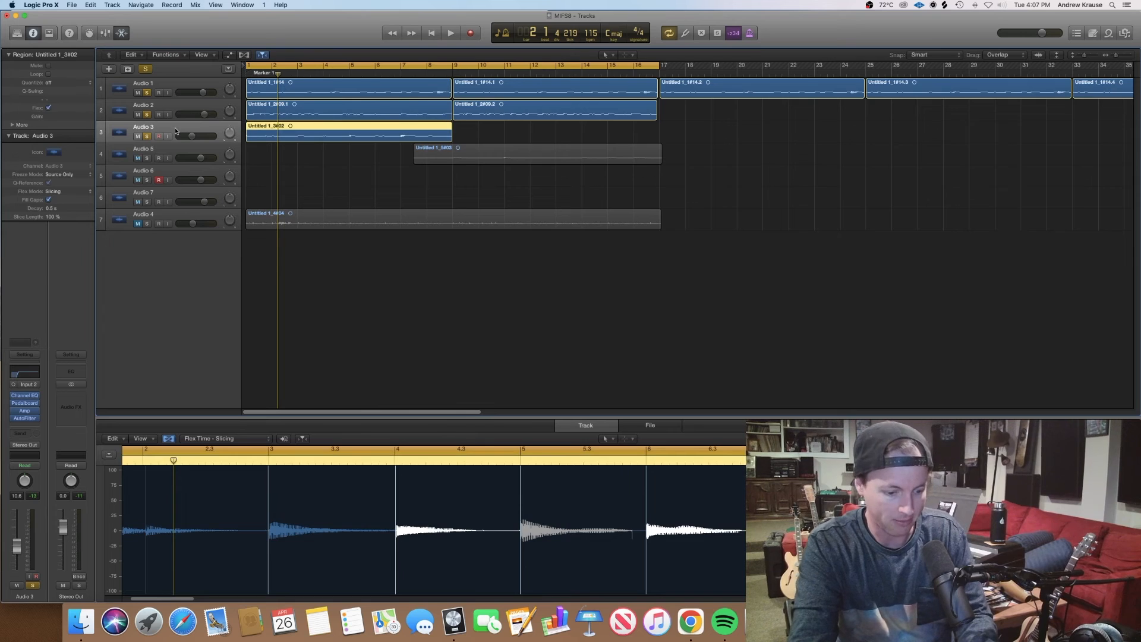
Duplicate the Audio 3 track with its settings and move the Audio 5 region up onto the new track
{"action": "key", "text": "super+d"}
{"action": "left_click", "coordinate": [470, 186]}
{"action": "left_click_drag", "start_coordinate": [496, 178], "coordinate": [496, 163]}
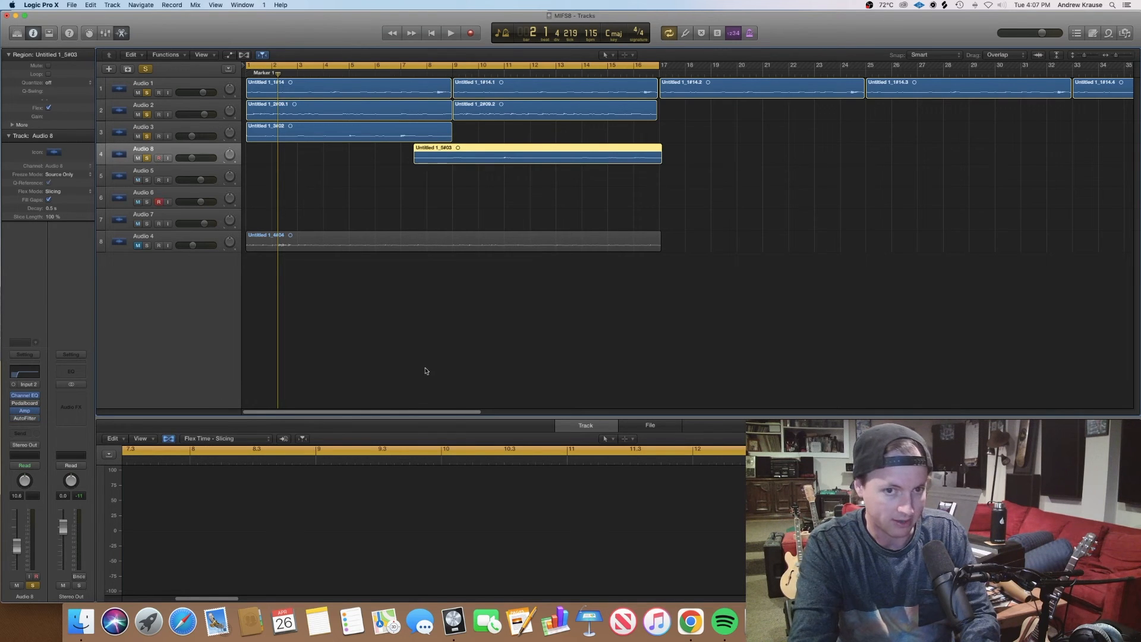
{"action": "left_click", "coordinate": [503, 209]}
Raise Stereo Out to about 2.5 dB and adjust Audio 3's level during playback, and copy Audio 3's region to bar 9
{"action": "mouse_move", "coordinate": [393, 133]}
{"action": "left_mouse_down"}
{"action": "mouse_move", "coordinate": [632, 155]}
{"action": "mouse_move", "coordinate": [604, 139]}
{"action": "mouse_move", "coordinate": [393, 138]}
{"action": "left_mouse_up"}
{"action": "key", "text": "space"}
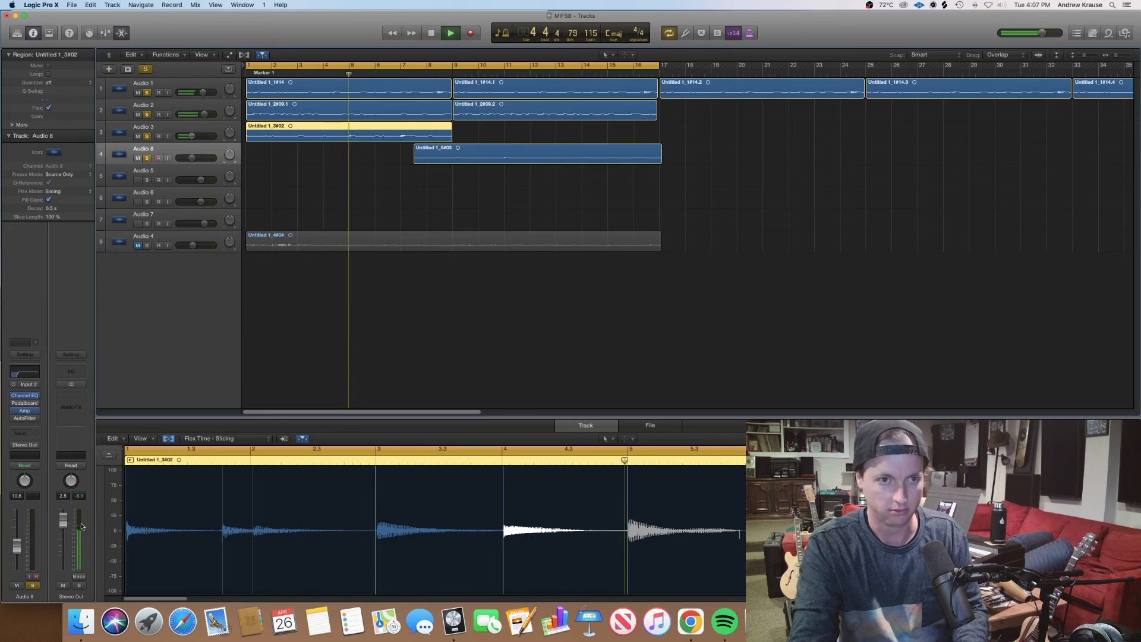
{"action": "left_click_drag", "start_coordinate": [192, 136], "coordinate": [193, 136]}
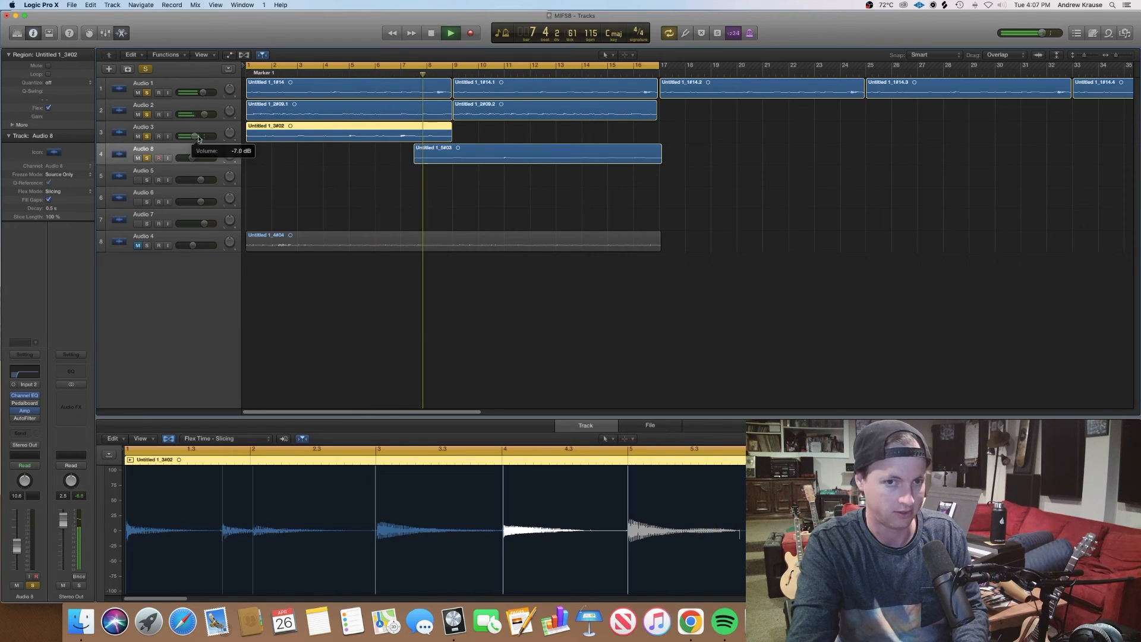
{"action": "left_click_drag", "start_coordinate": [199, 139], "coordinate": [199, 138]}
{"action": "left_click_drag", "start_coordinate": [316, 135], "coordinate": [520, 138]}
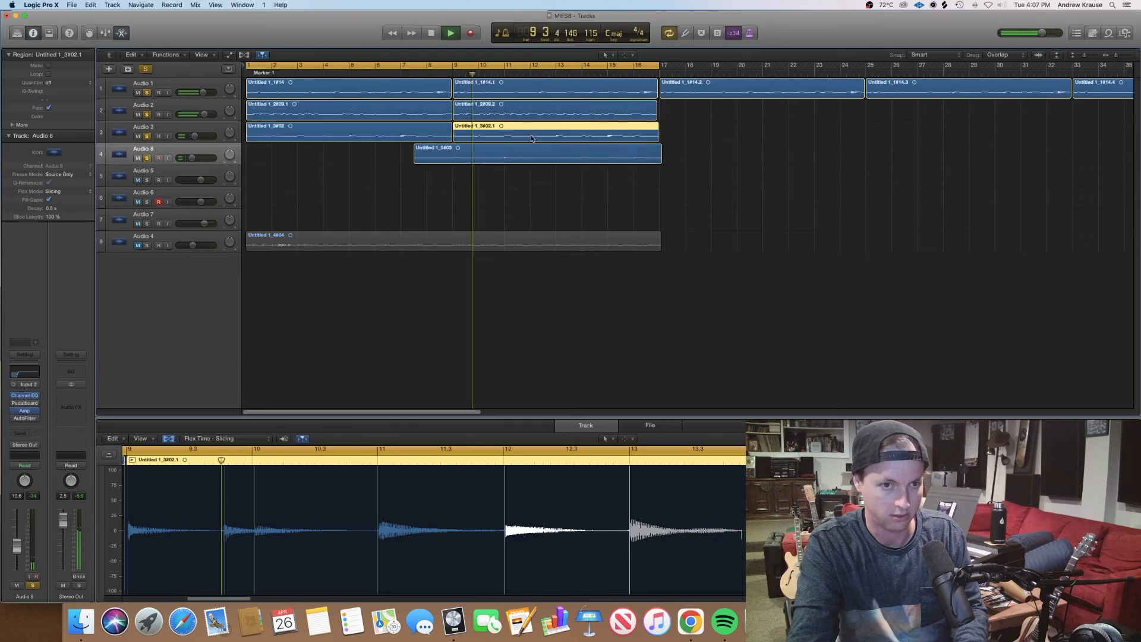
Rebalance Audio 3 against the duplicated track, briefly removing Audio 3's solo, and set the duplicated track to about -9 dB
{"action": "mouse_move", "coordinate": [191, 157]}
{"action": "left_mouse_down"}
{"action": "mouse_move", "coordinate": [203, 158]}
{"action": "mouse_move", "coordinate": [190, 137]}
{"action": "mouse_move", "coordinate": [209, 159]}
{"action": "left_mouse_up"}
{"action": "left_click", "coordinate": [146, 136]}
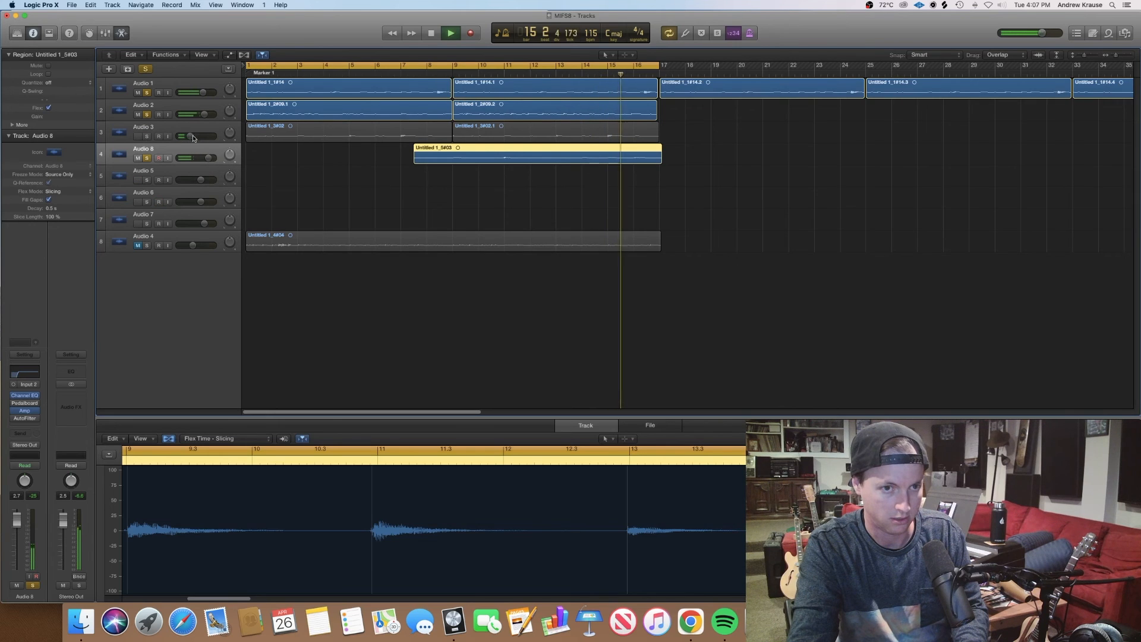
{"action": "left_click_drag", "start_coordinate": [189, 139], "coordinate": [188, 138]}
{"action": "left_click", "coordinate": [147, 136]}
{"action": "left_click", "coordinate": [452, 73]}
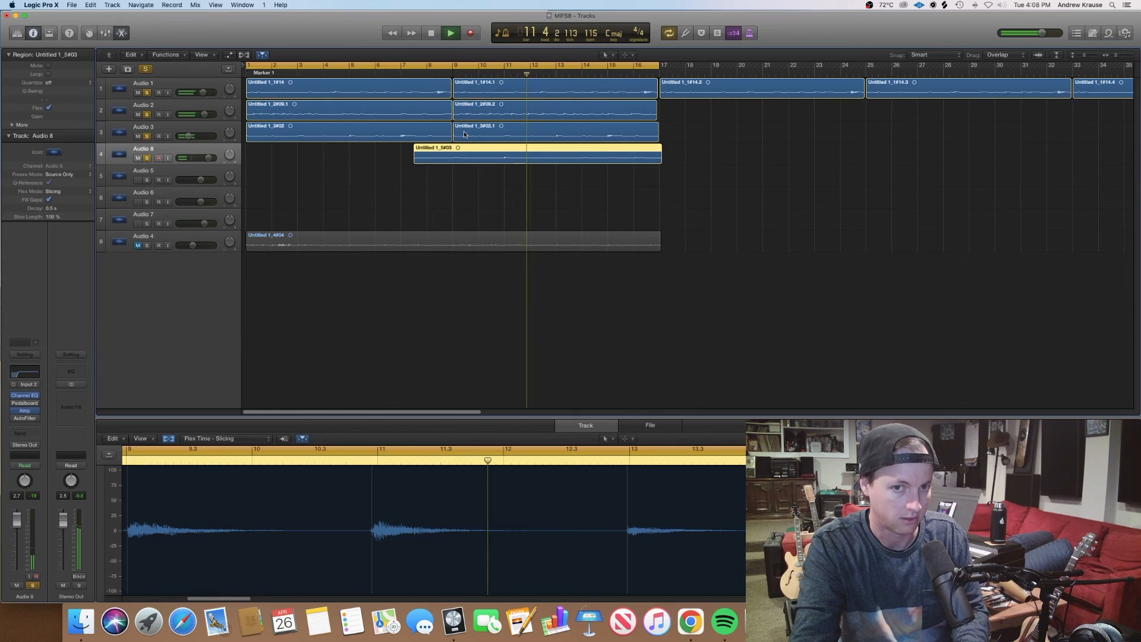
{"action": "left_click_drag", "start_coordinate": [188, 136], "coordinate": [193, 160]}
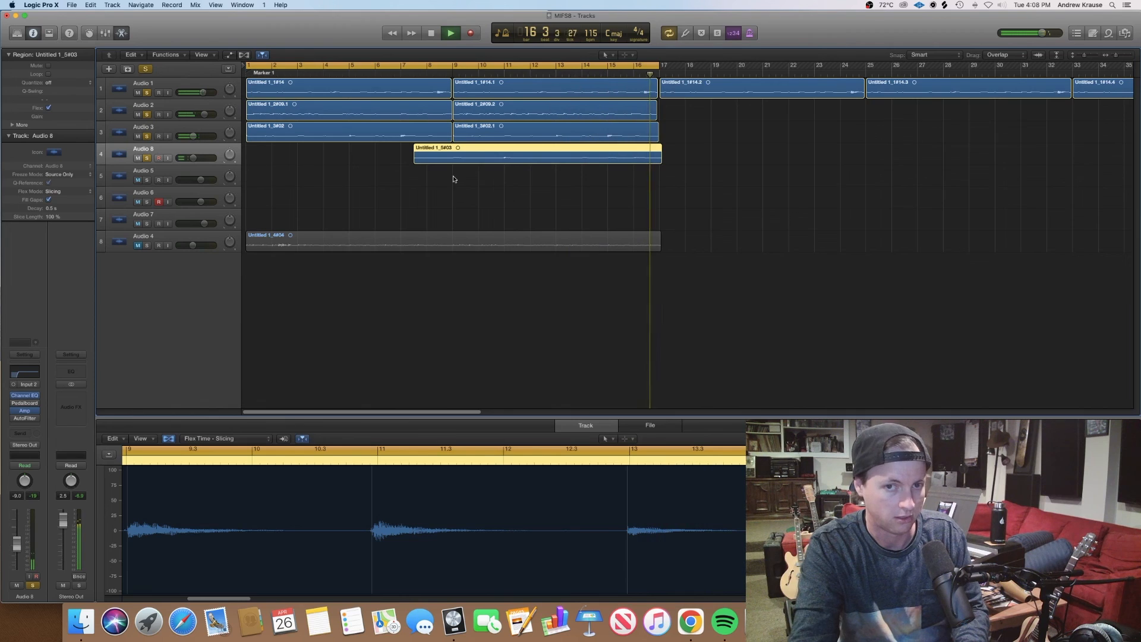
Stop playback and switch to OBS
{"action": "key", "text": "space"}
{"action": "key", "text": "super+Tab"}
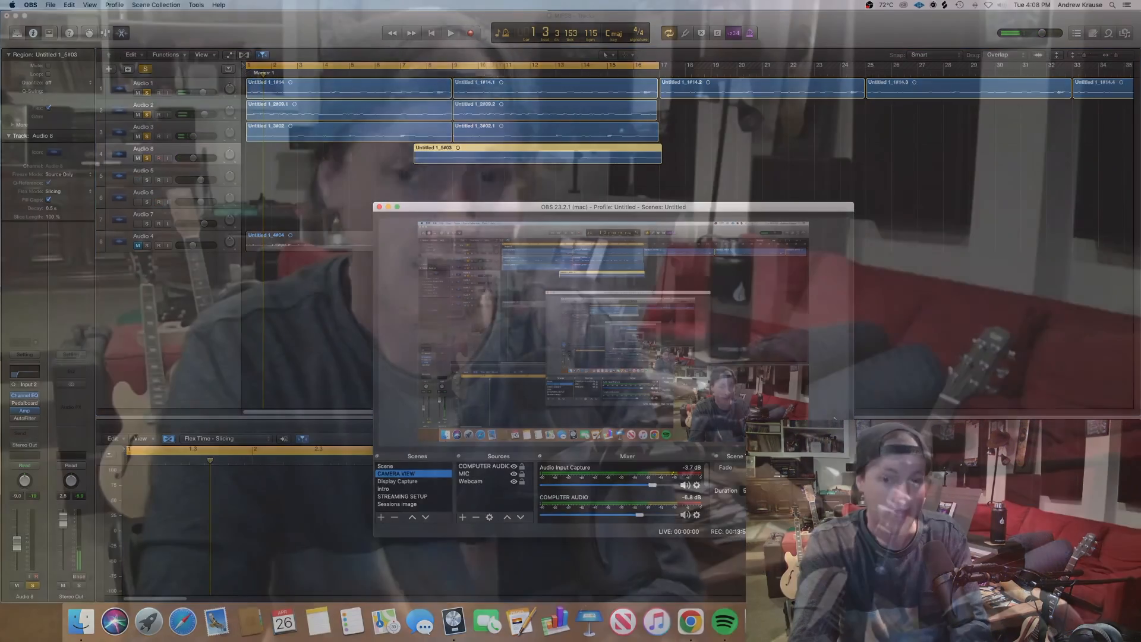